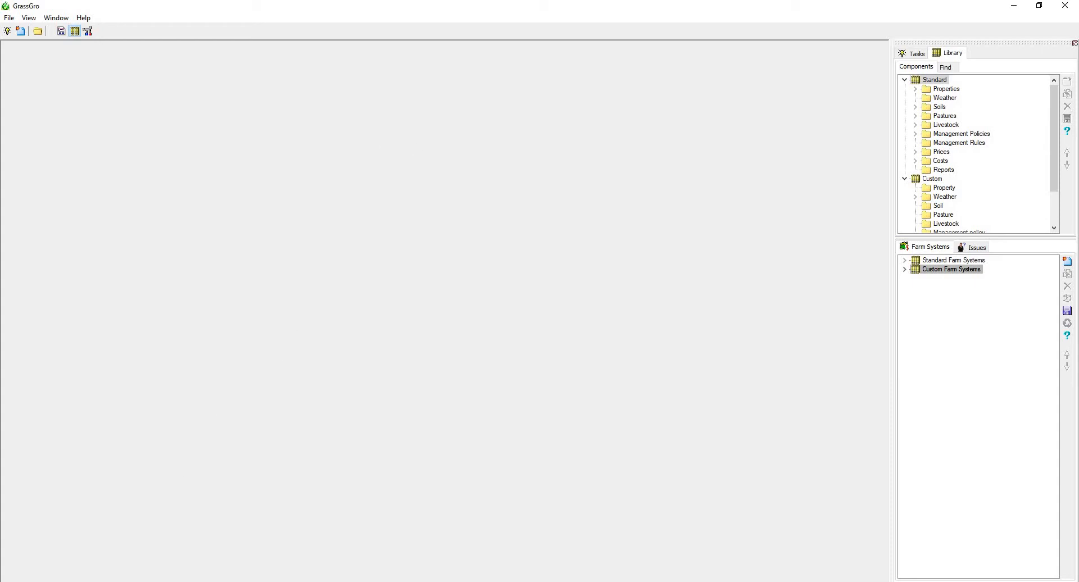
Locate GrassGro 3 and its tutorial among the installed programs, inside the GrazPlan folder.
click(14, 581)
scroll(112, 415, down, 1)
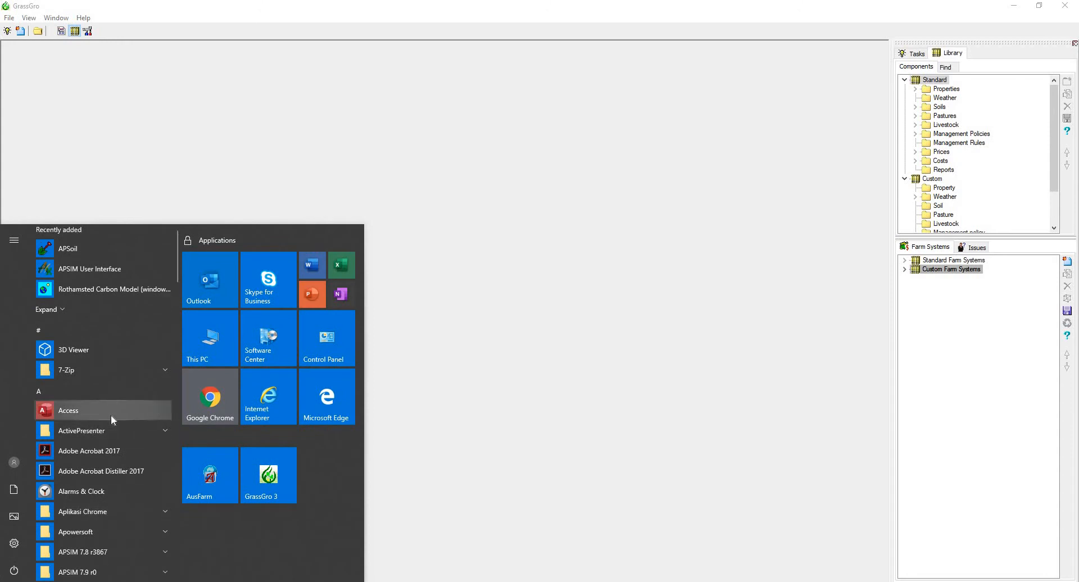
scroll(110, 415, down, 10)
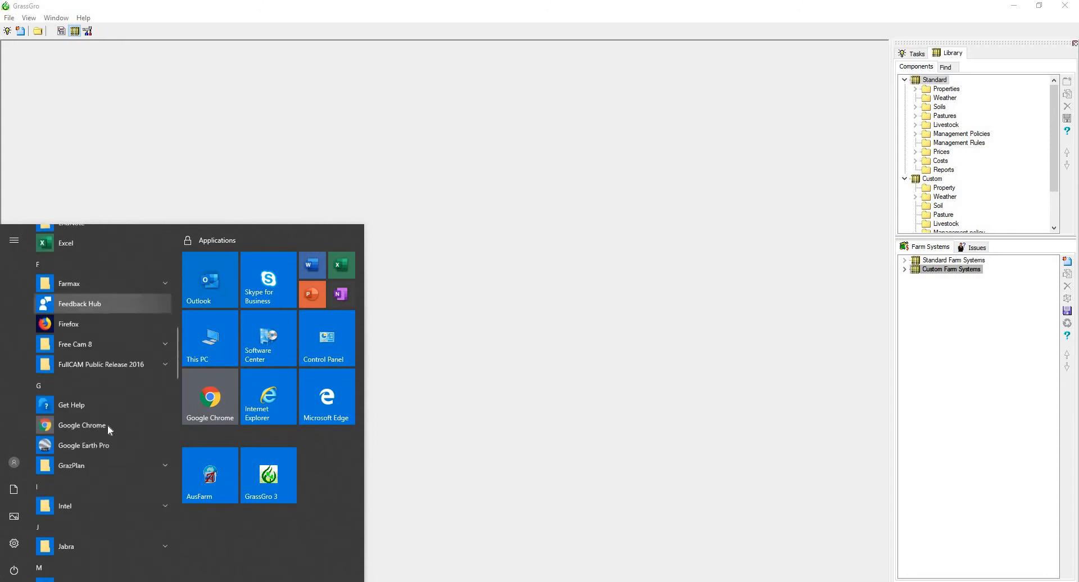
scroll(107, 425, down, 1)
click(104, 445)
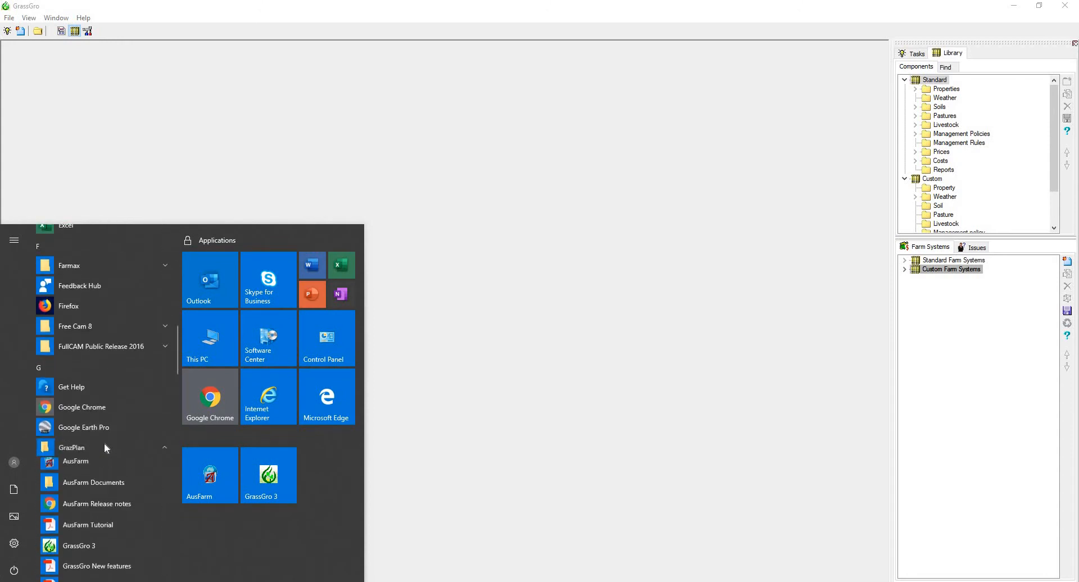
scroll(100, 445, down, 2)
click(93, 442)
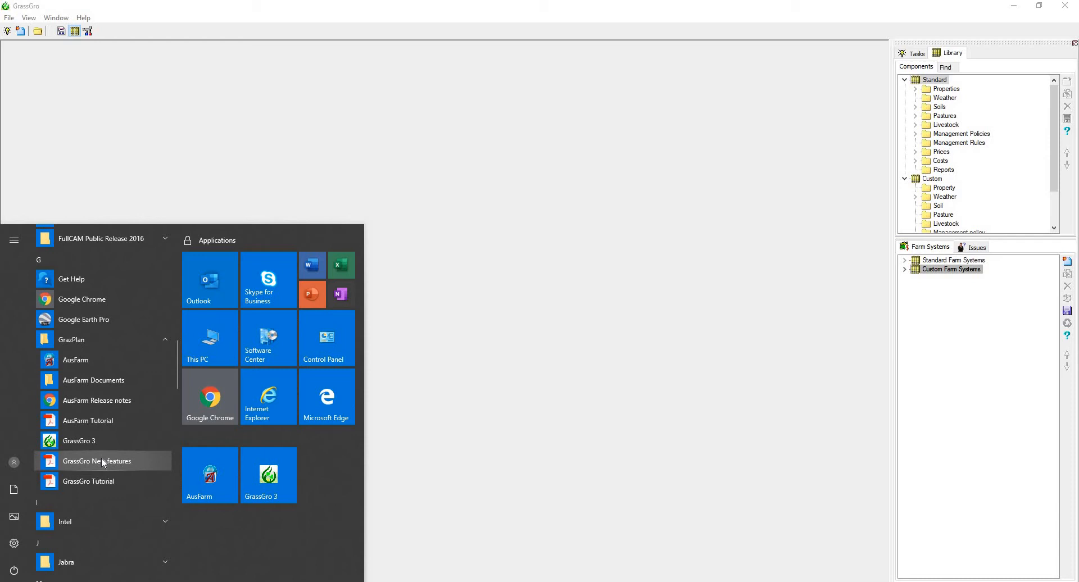
click(617, 352)
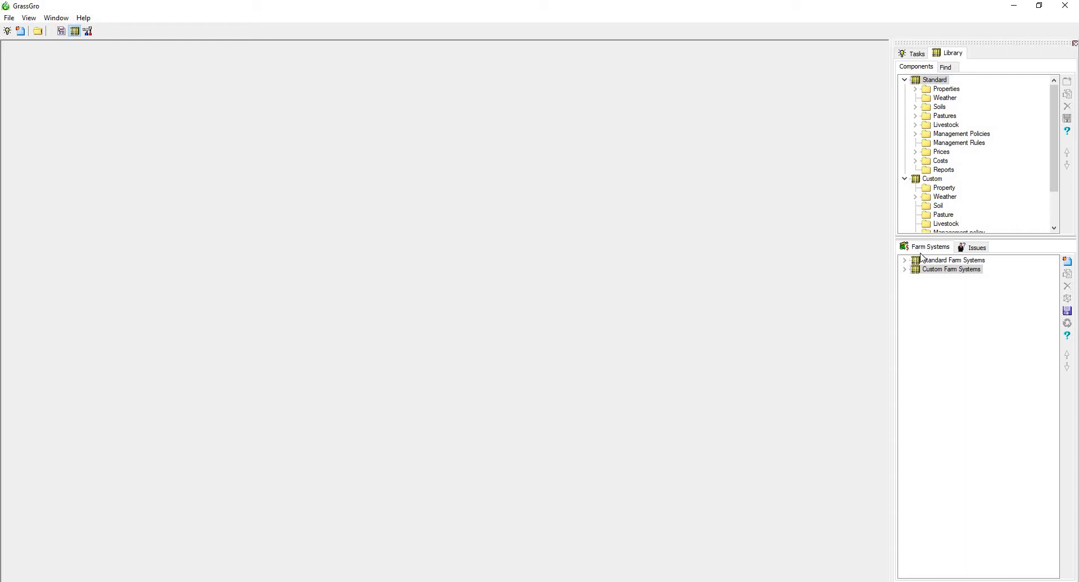
Review the standard issues library, then the entries in the standard and custom farm systems libraries.
click(973, 249)
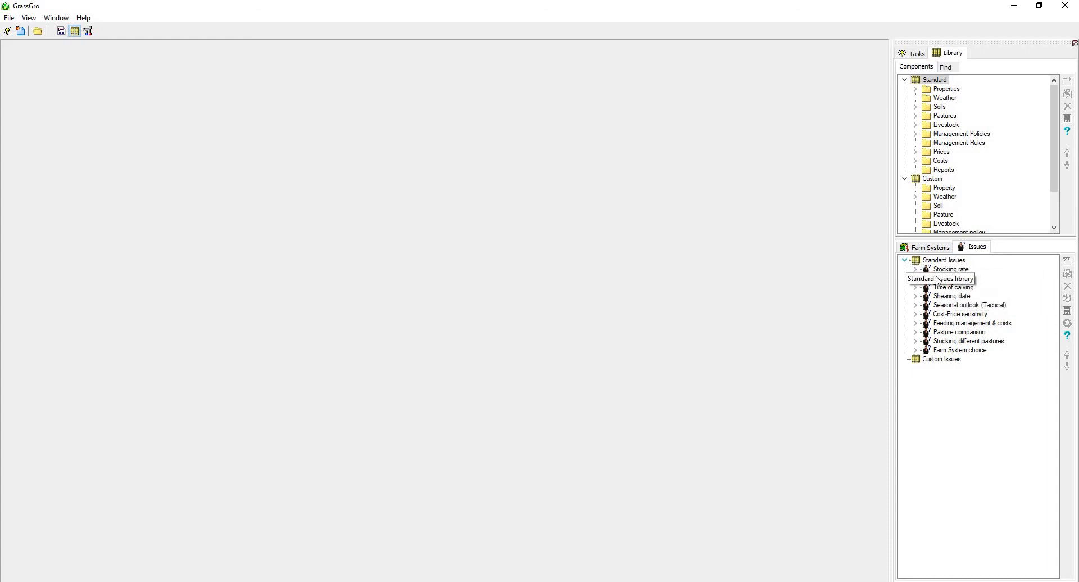
click(904, 260)
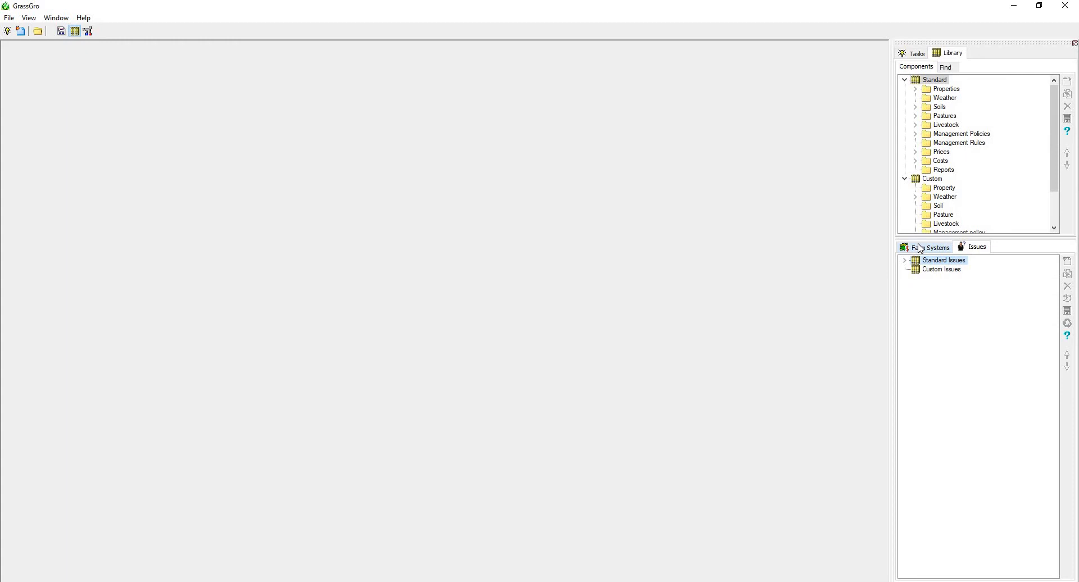
click(920, 248)
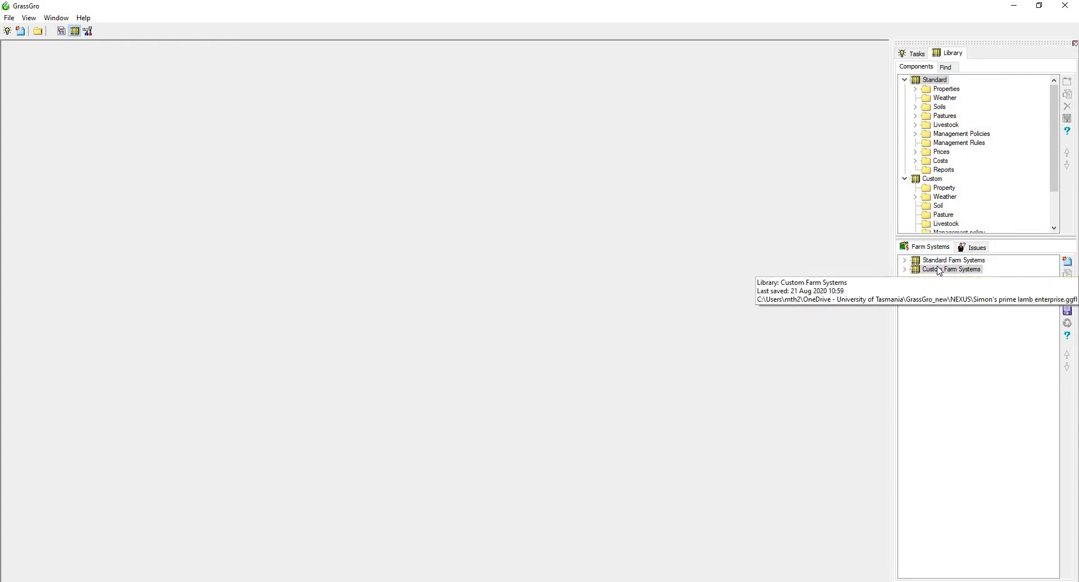
click(905, 260)
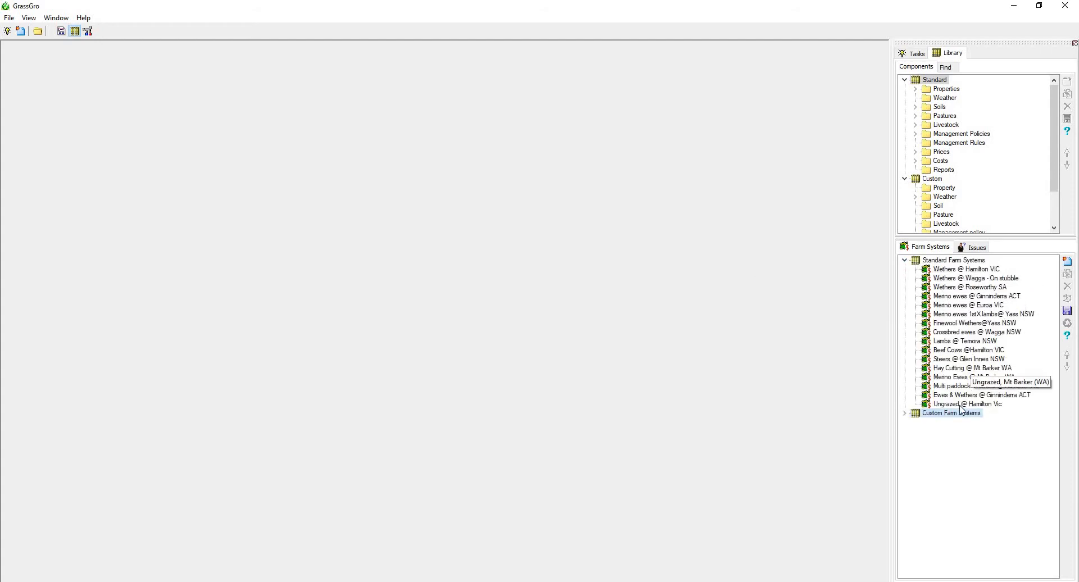
click(905, 260)
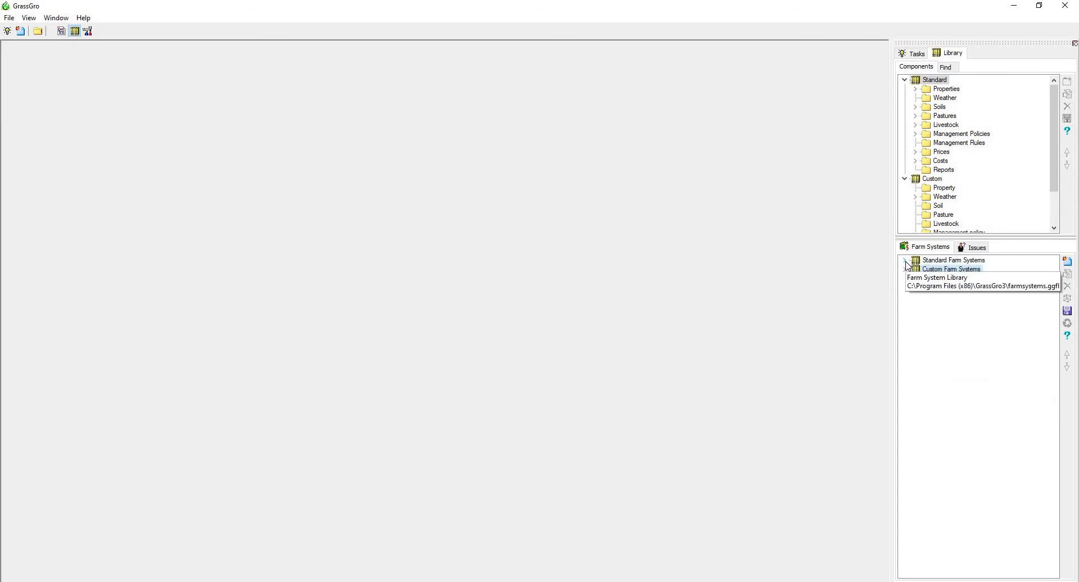
click(905, 261)
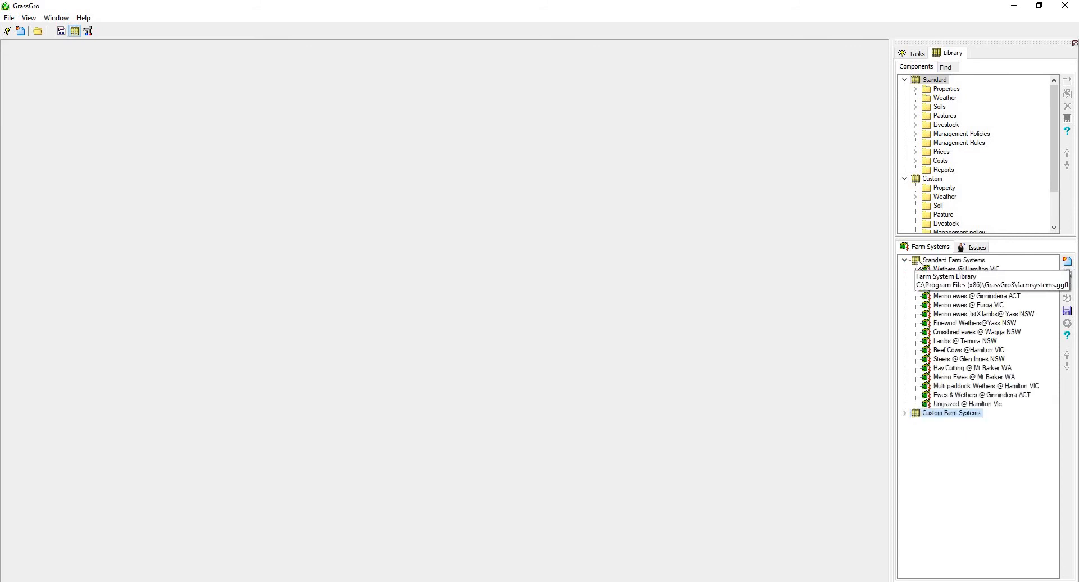
click(904, 413)
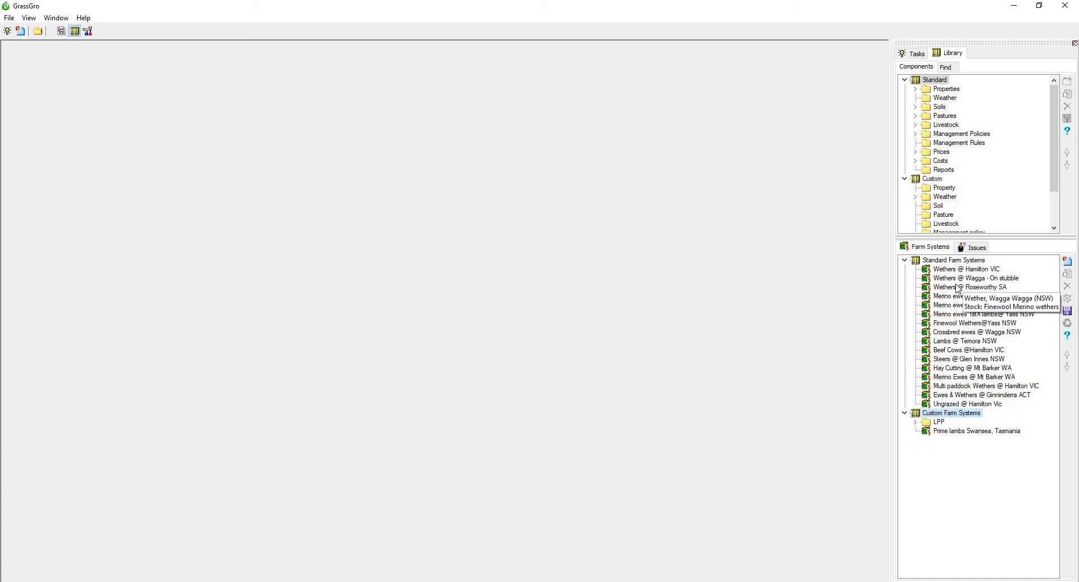
Create a new farm system with the Lambs enterprise type, then reposition and enlarge its window.
click(1067, 262)
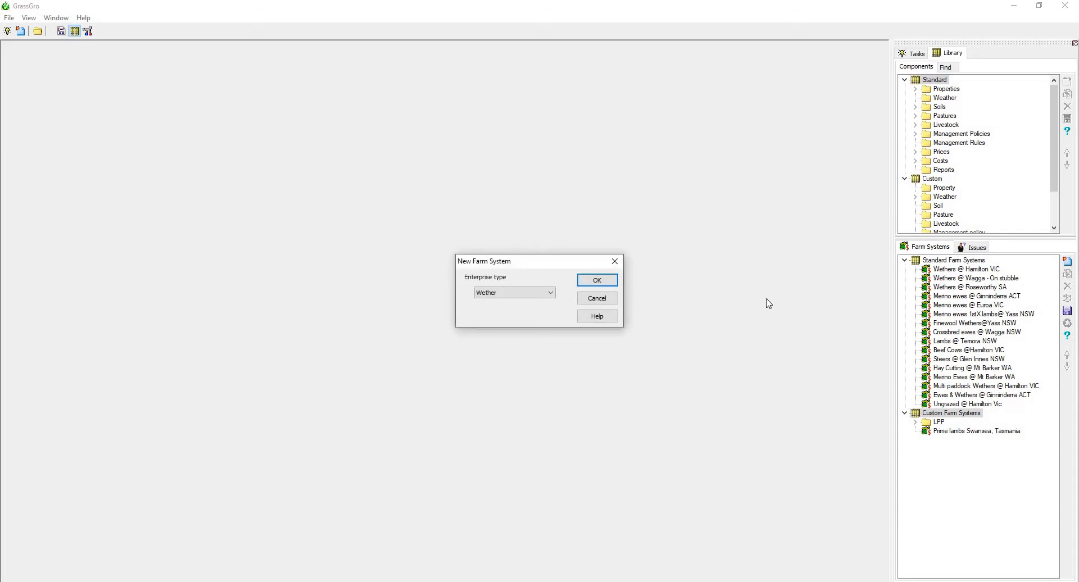
click(533, 298)
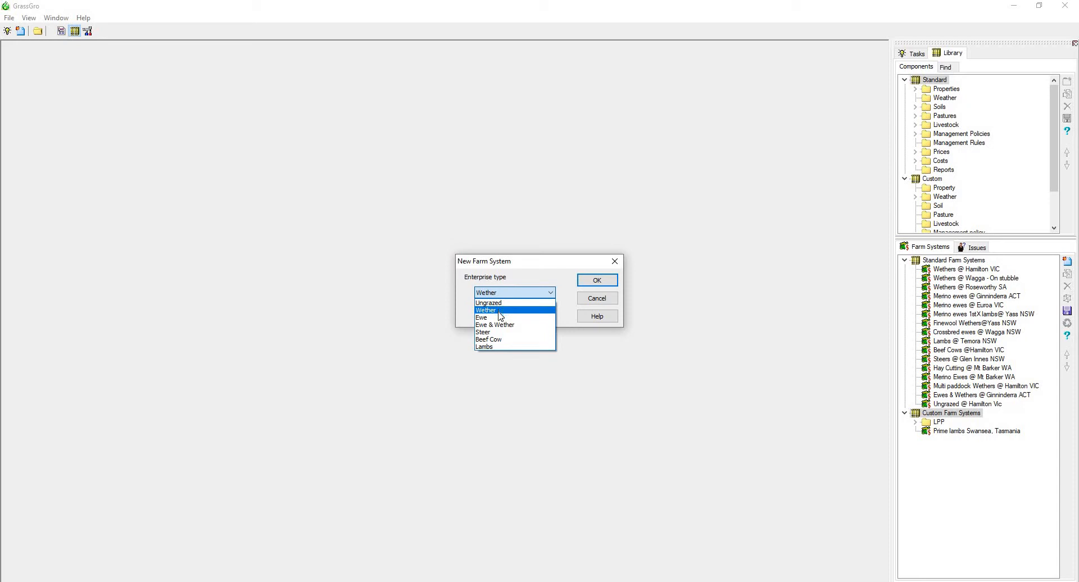
click(500, 347)
click(597, 280)
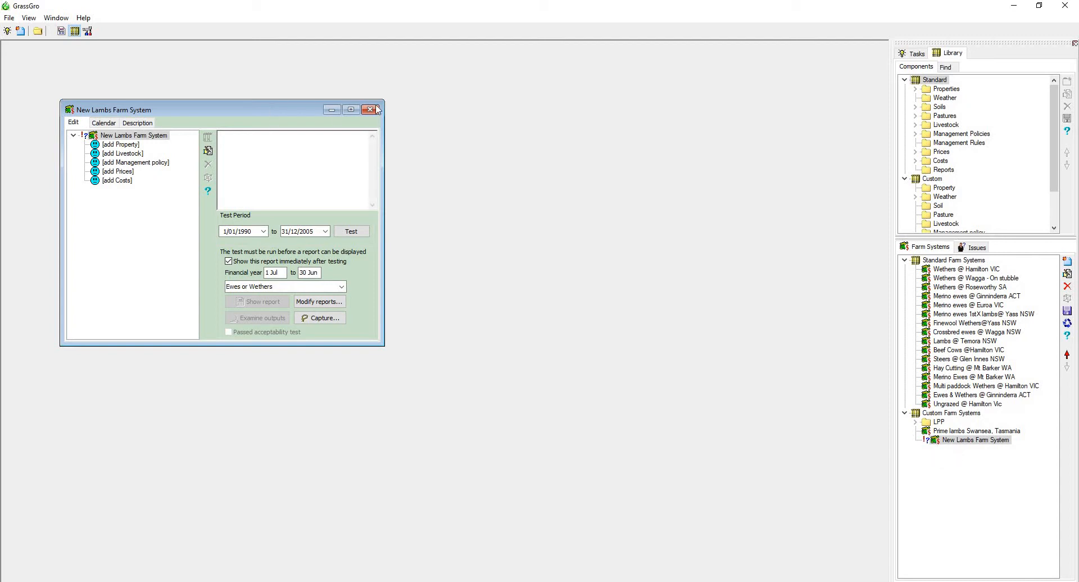
drag(271, 111, 375, 108)
drag(489, 343, 512, 357)
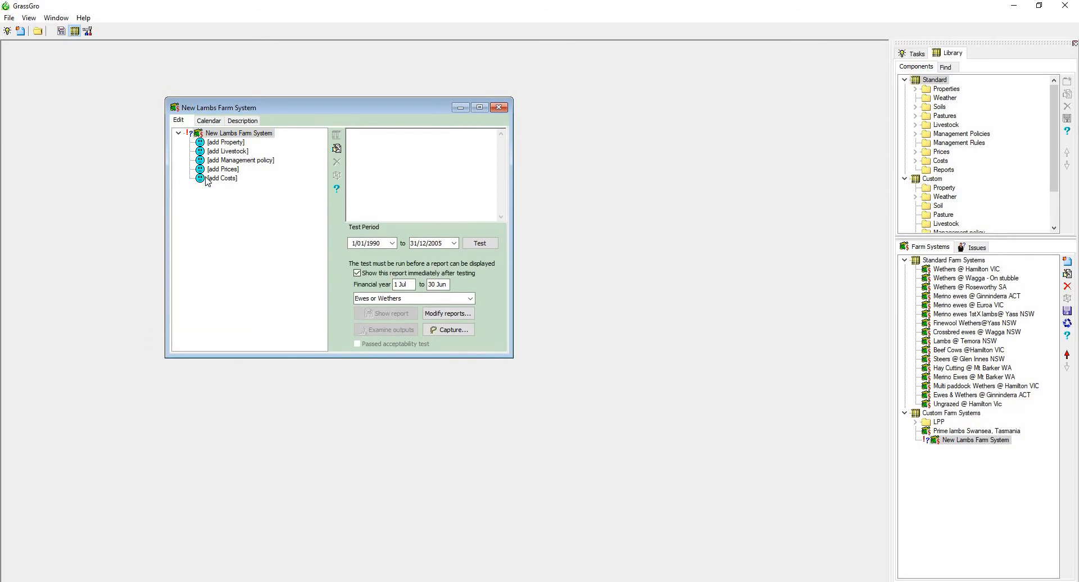
Add a property with its default name to the new lambs farm system and open its weather locality selection.
double_click(217, 144)
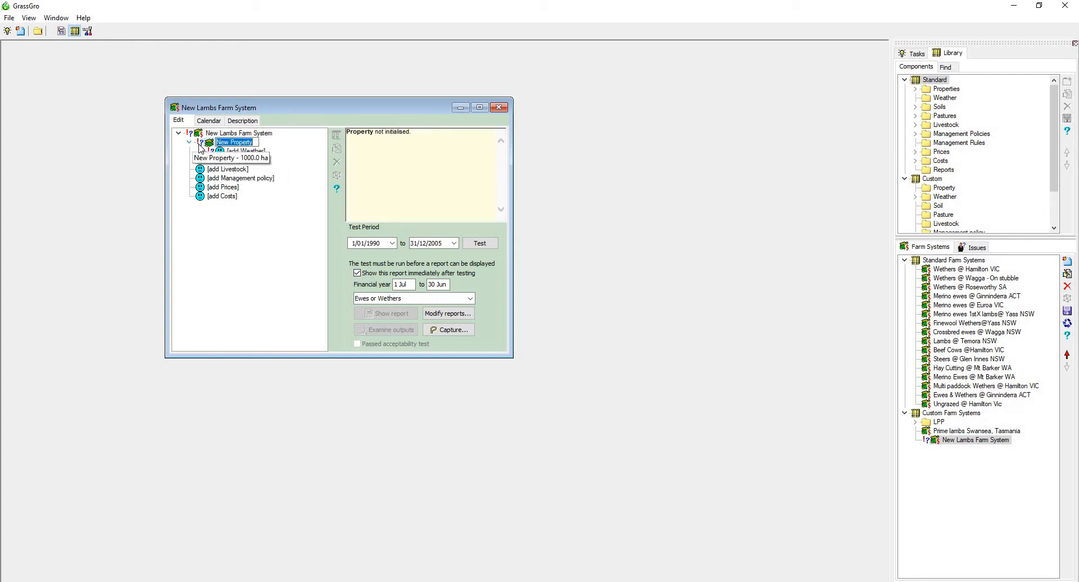
key(Return)
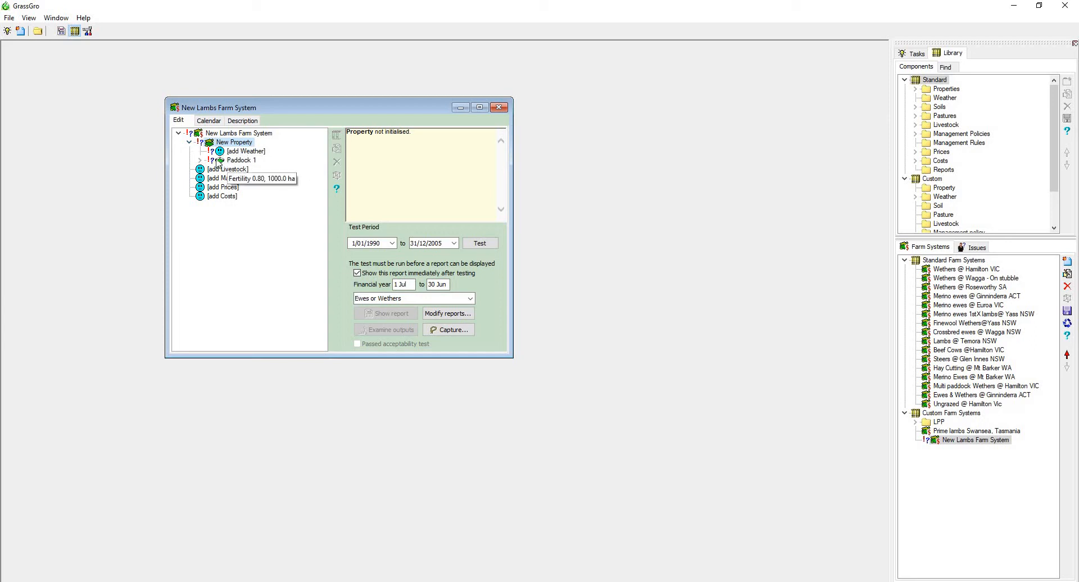
double_click(230, 153)
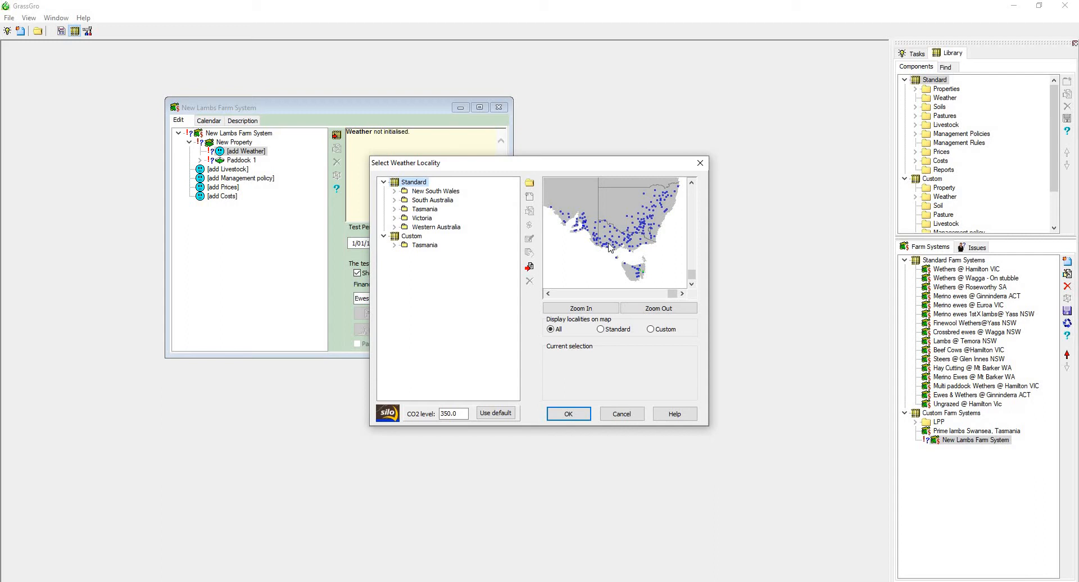
Examine the available weather localities in the standard Tasmania list and on the map of Australia.
mouse_move(612, 246)
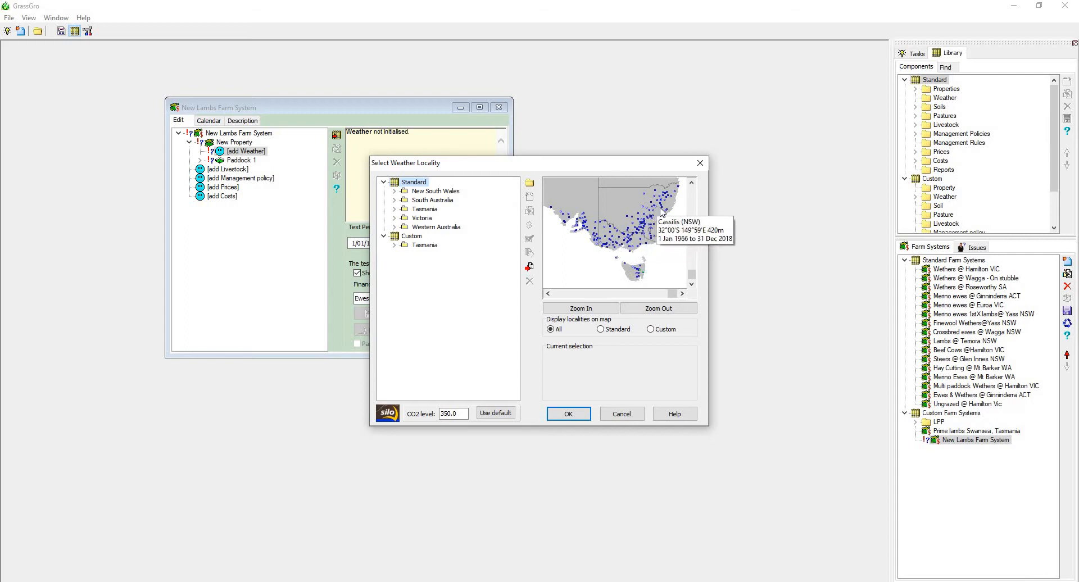
mouse_move(660, 223)
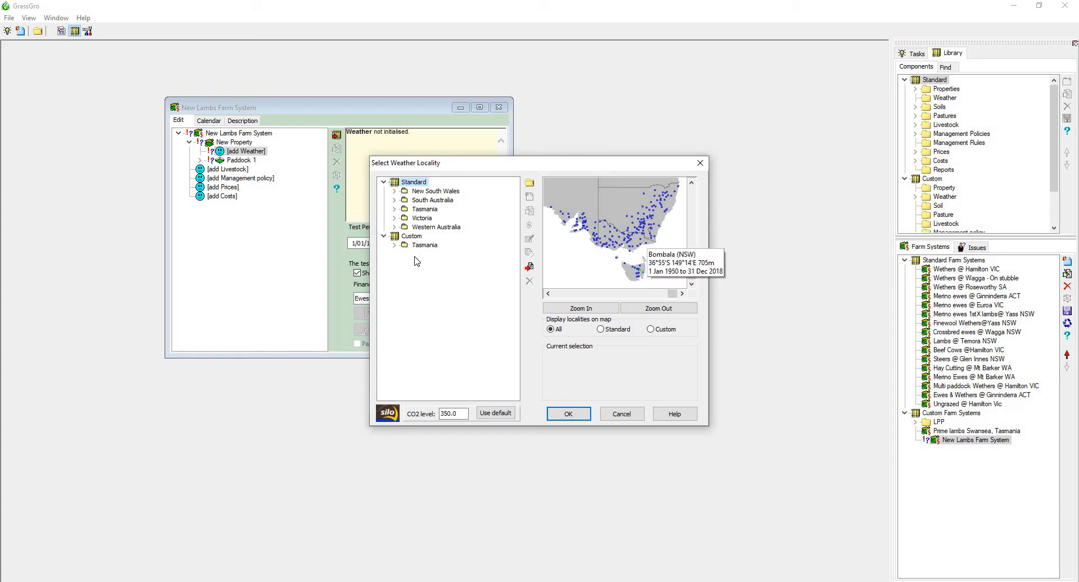
click(395, 209)
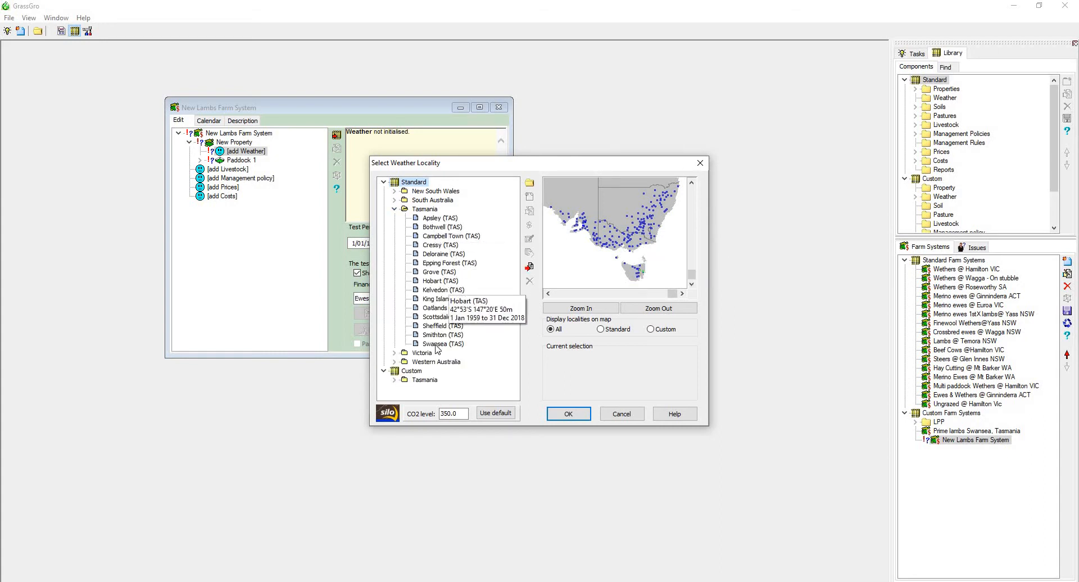
click(395, 209)
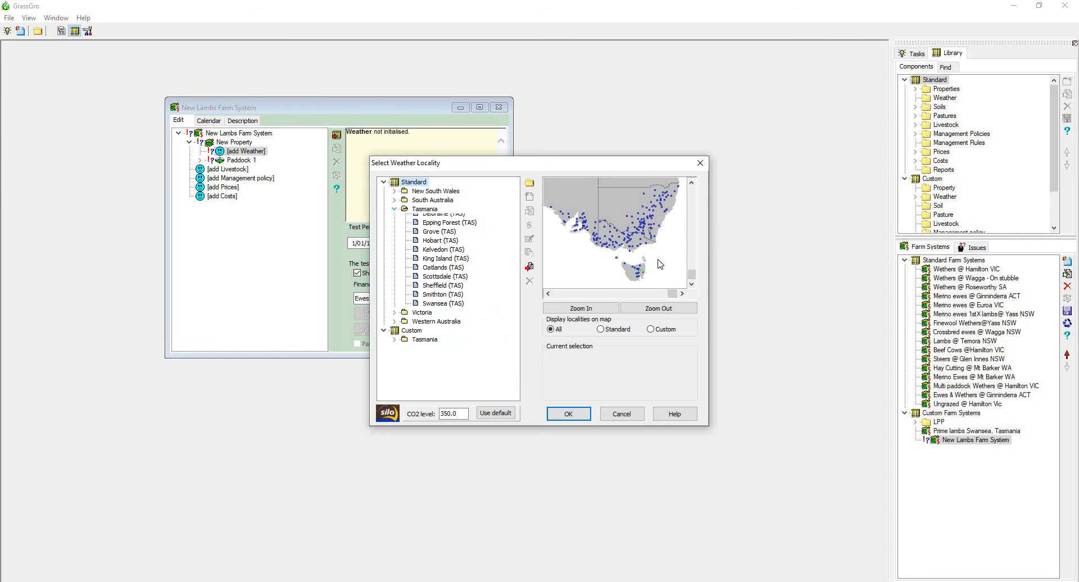
click(635, 308)
mouse_move(668, 254)
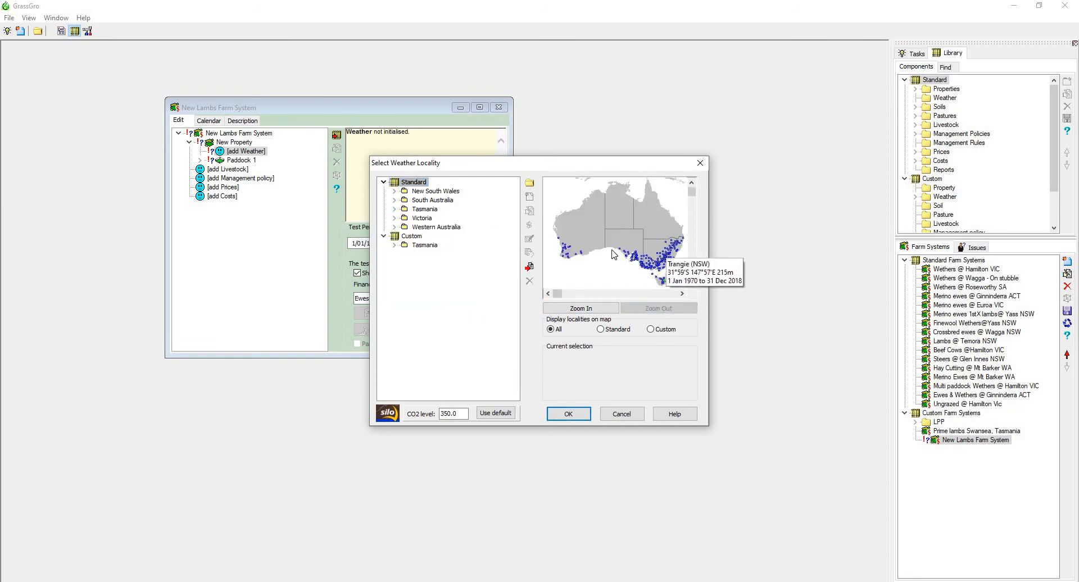
Choose Sheffield (TAS) on the map as the property's weather locality, with the CO2 level set to 390.
click(600, 308)
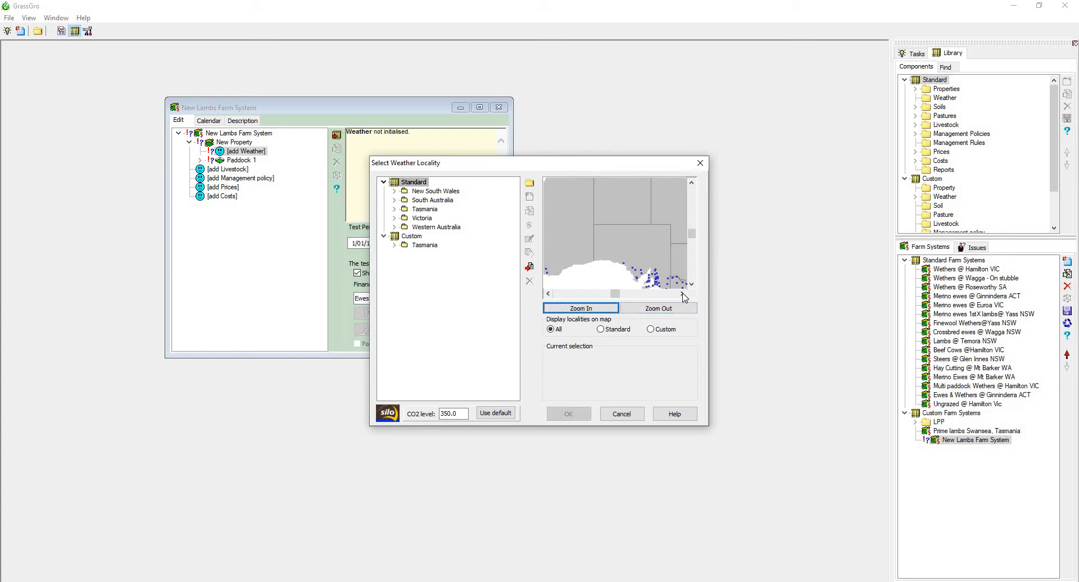
click(681, 293)
click(692, 283)
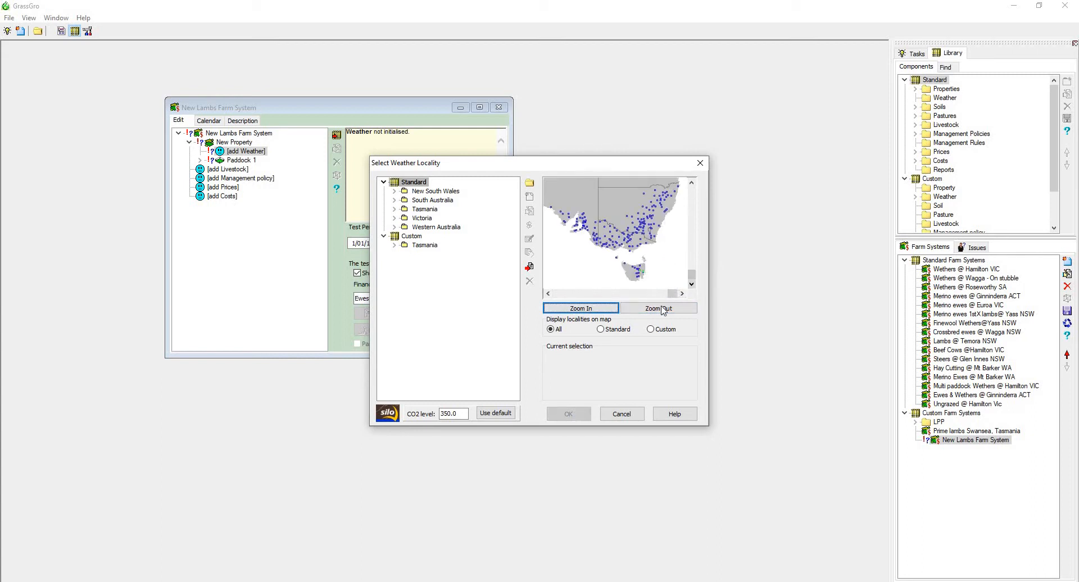
click(595, 309)
click(683, 294)
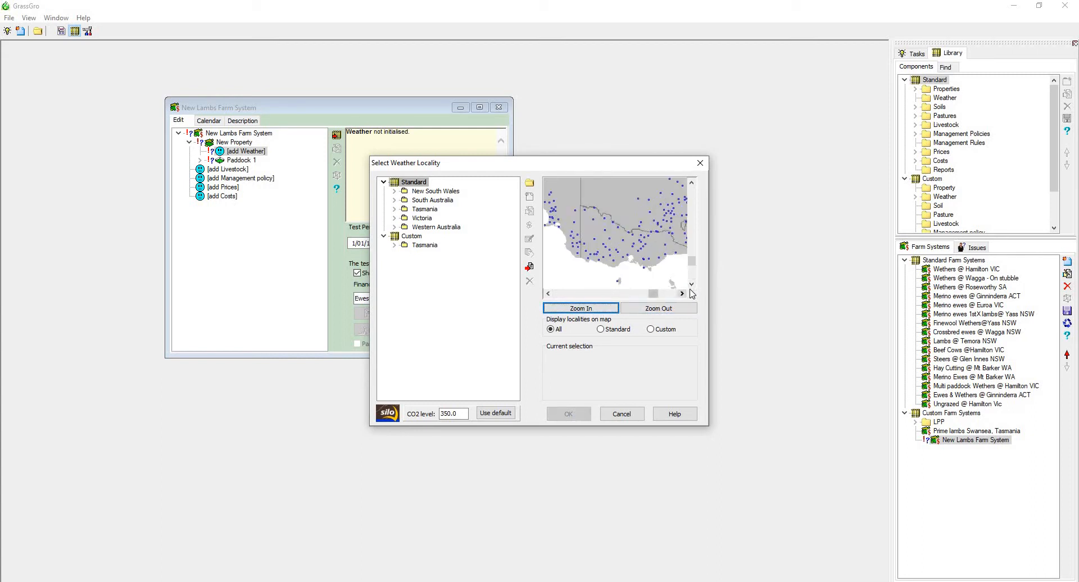
click(692, 284)
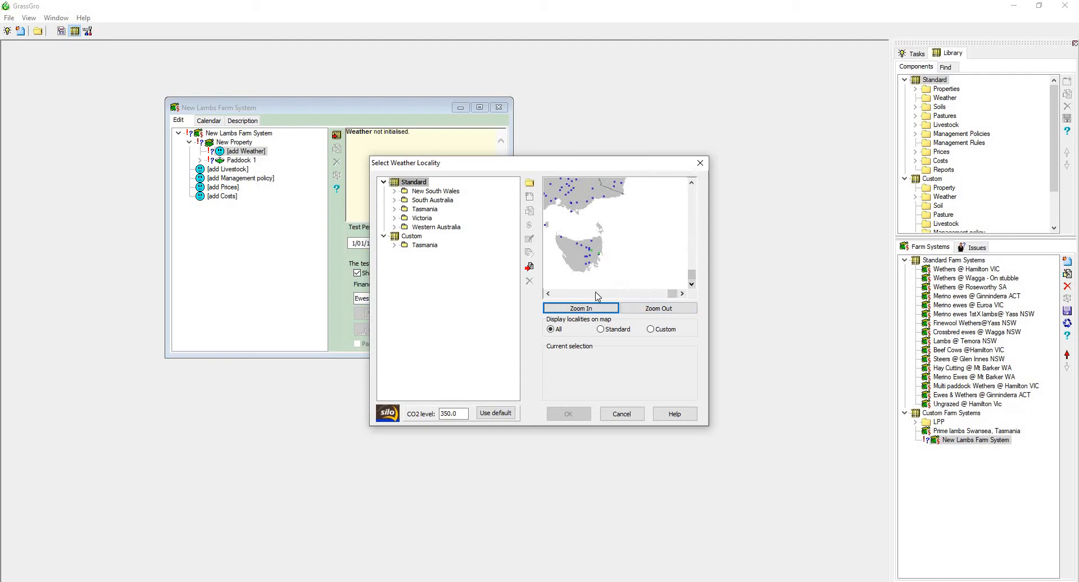
click(579, 248)
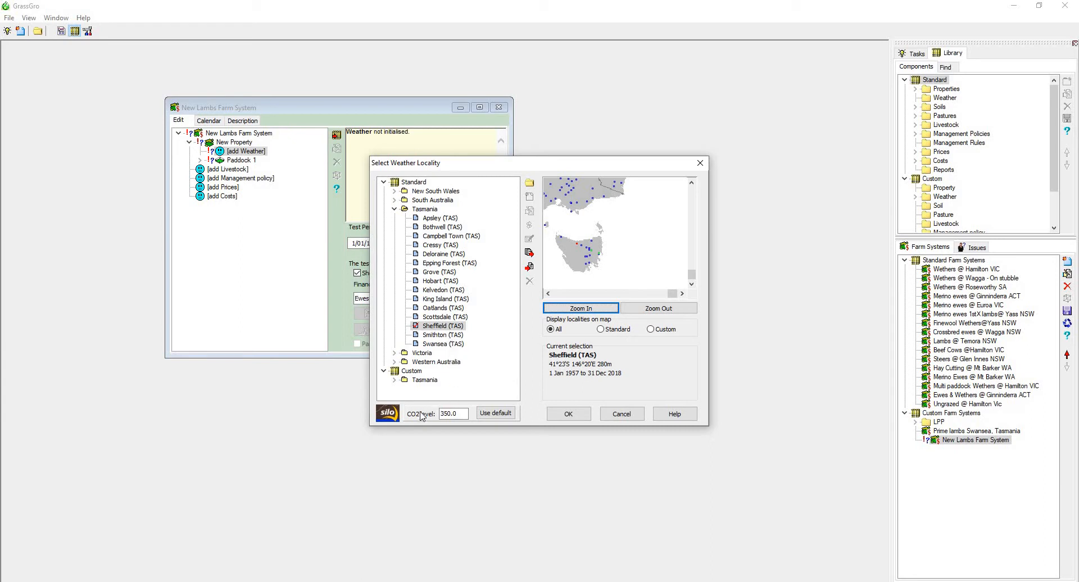
double_click(460, 412)
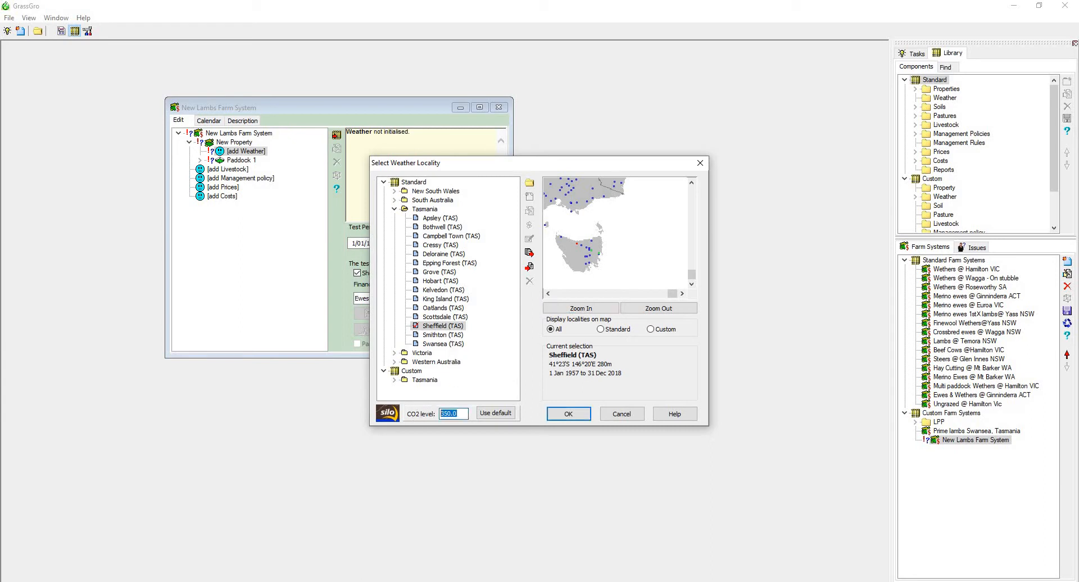
text(390)
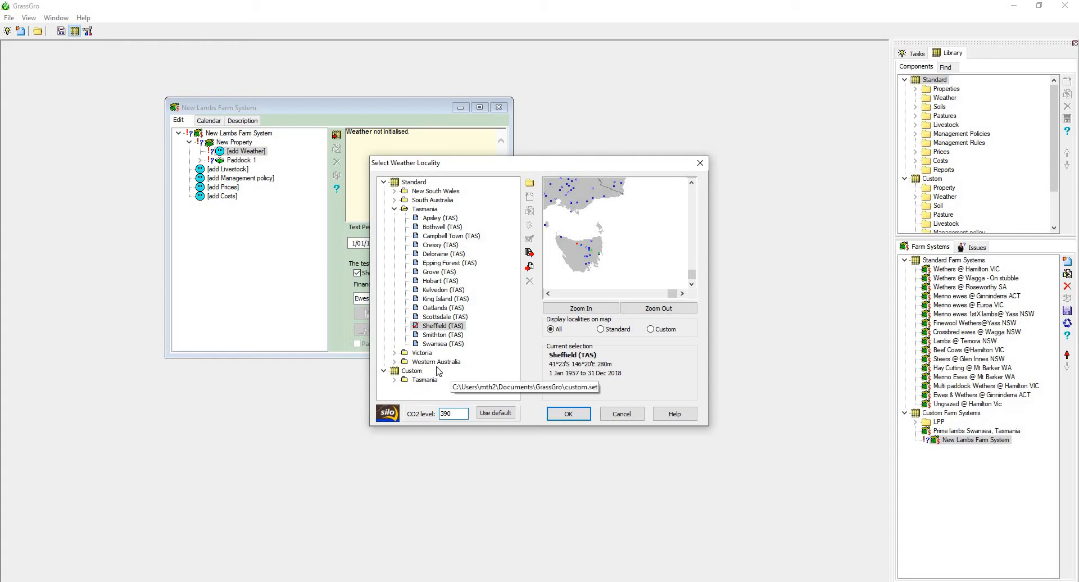
click(567, 414)
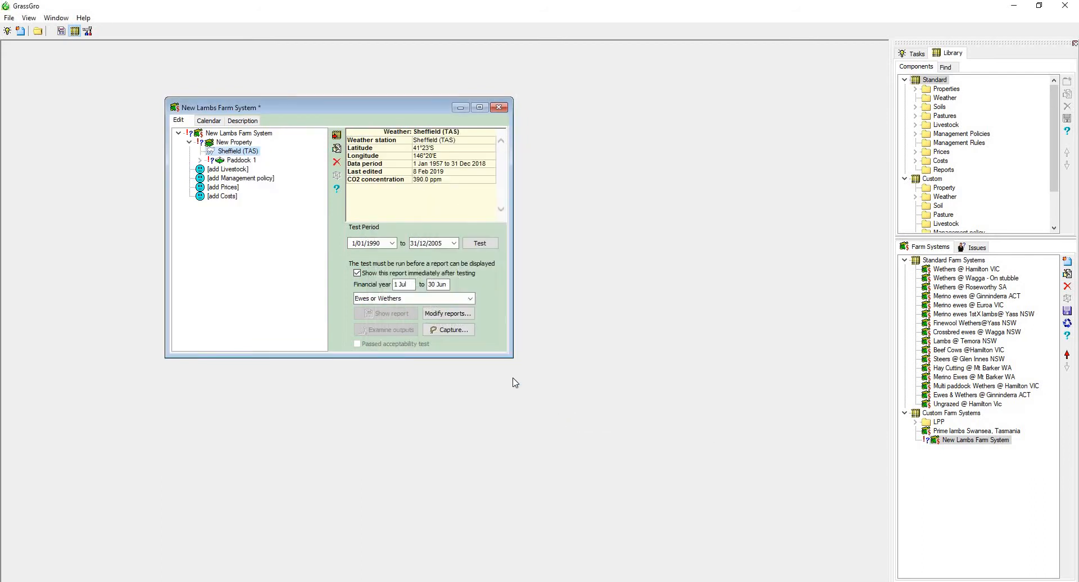
Edit Paddock 1, keeping the steepness Level and setting the fertility to 0.70.
double_click(238, 161)
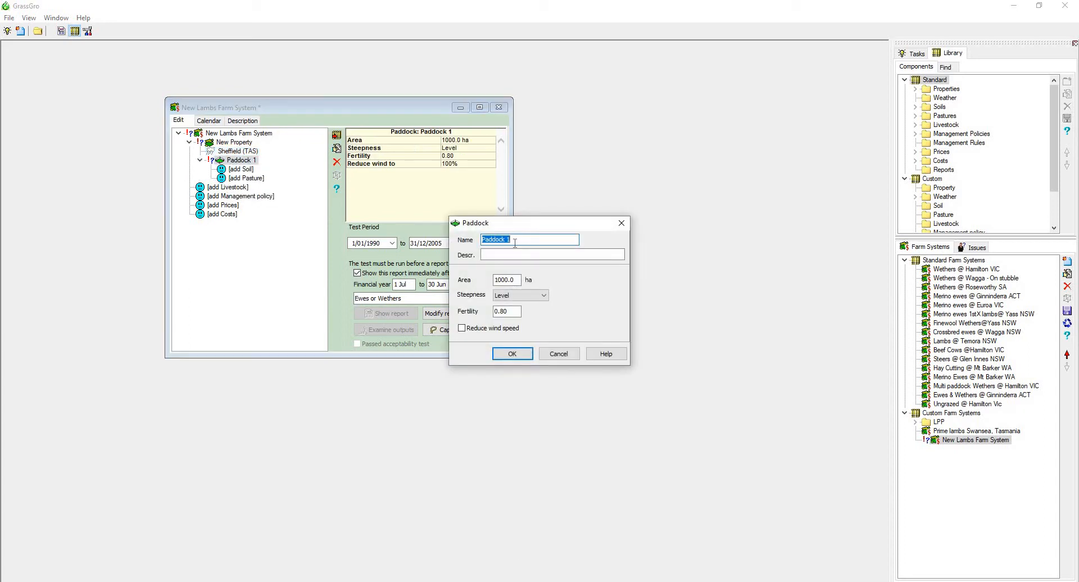
click(523, 296)
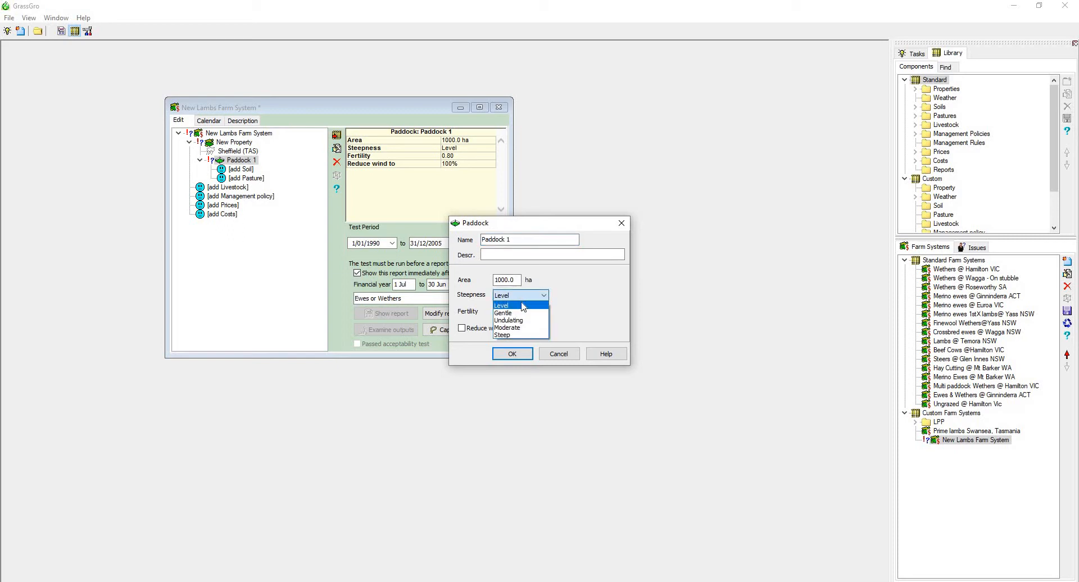
click(522, 306)
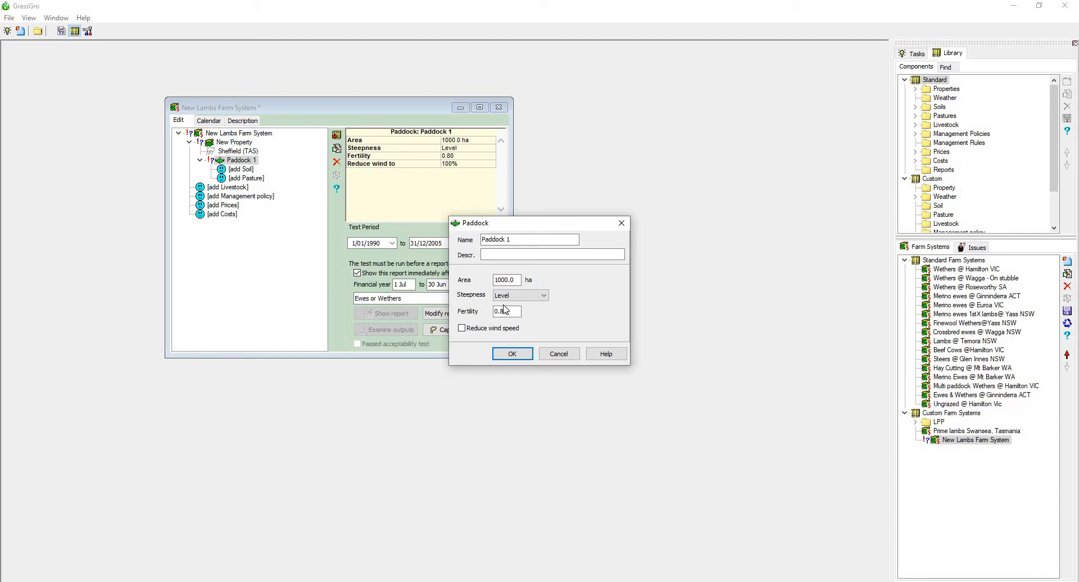
drag(514, 313, 501, 318)
click(512, 355)
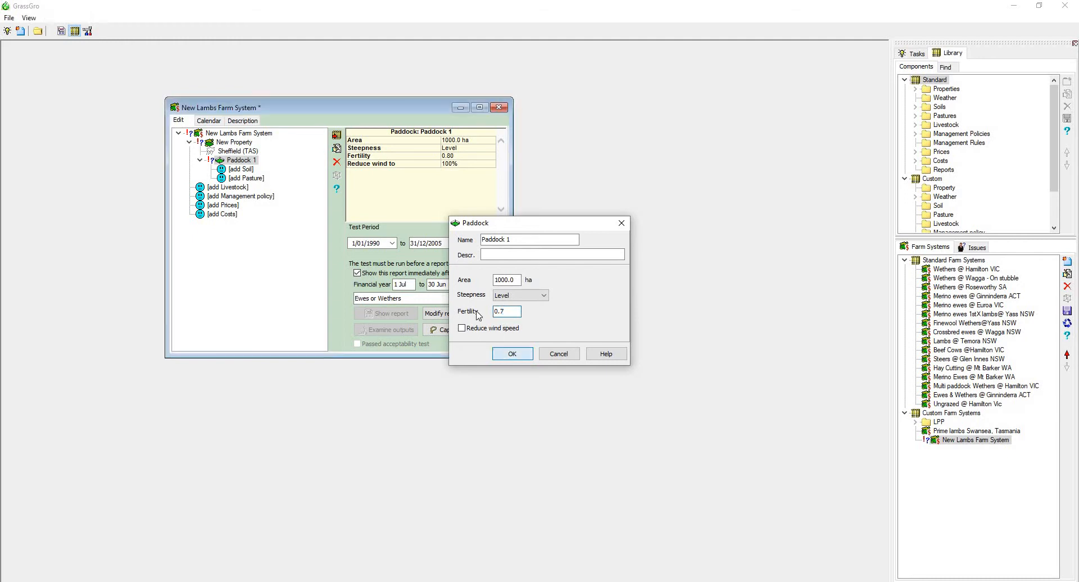
Start a new soil for Paddock 1, open the soil defaults and review the available topsoil texture classes.
double_click(229, 170)
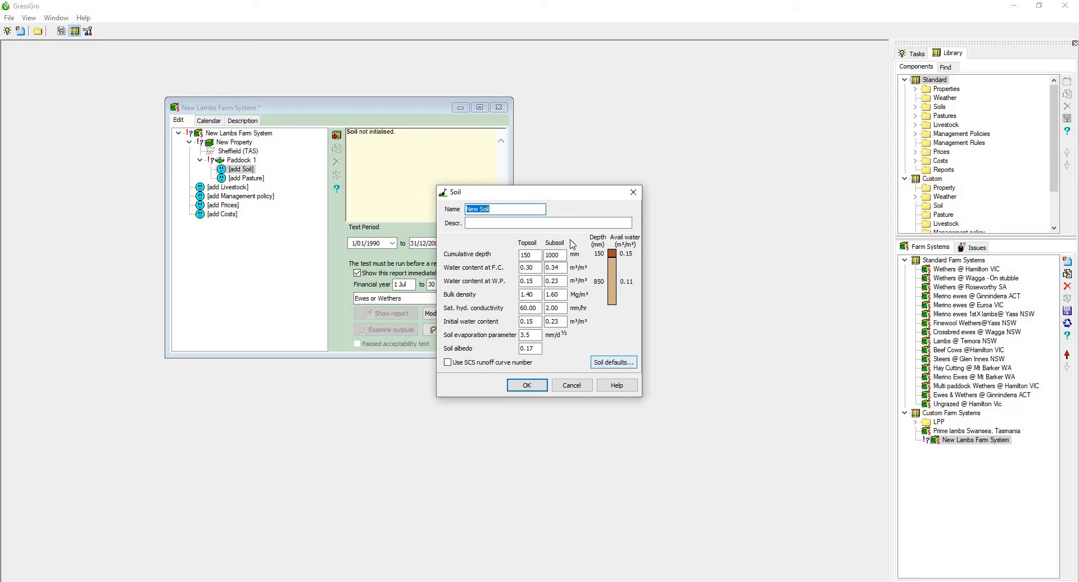
click(609, 362)
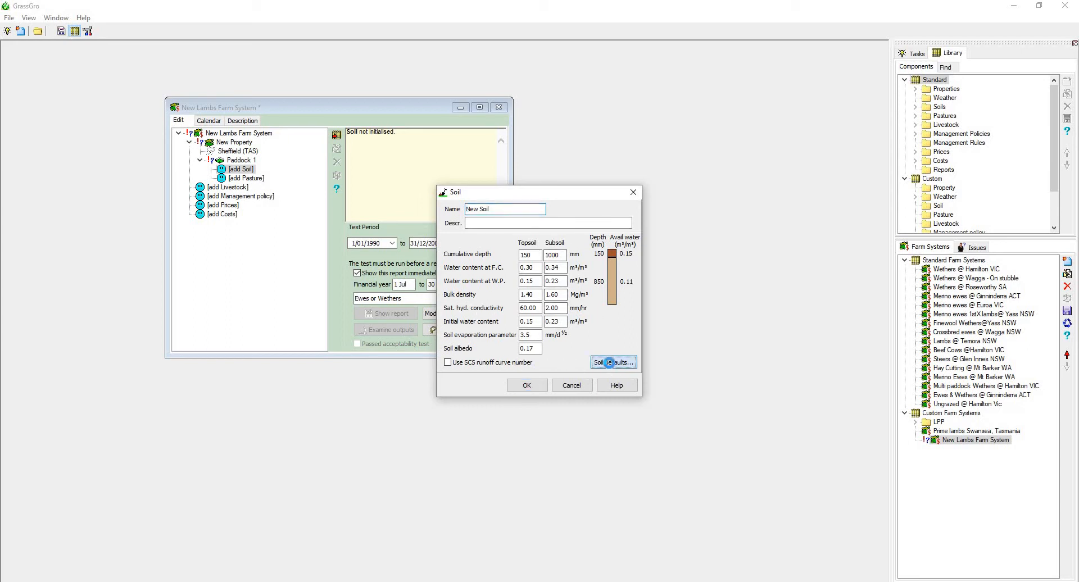
click(607, 367)
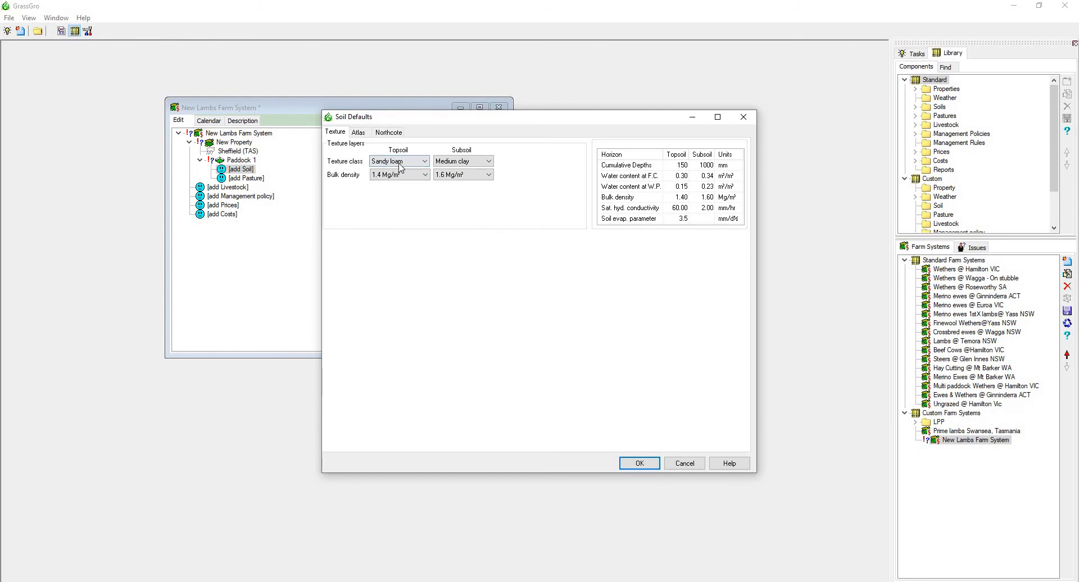
click(416, 164)
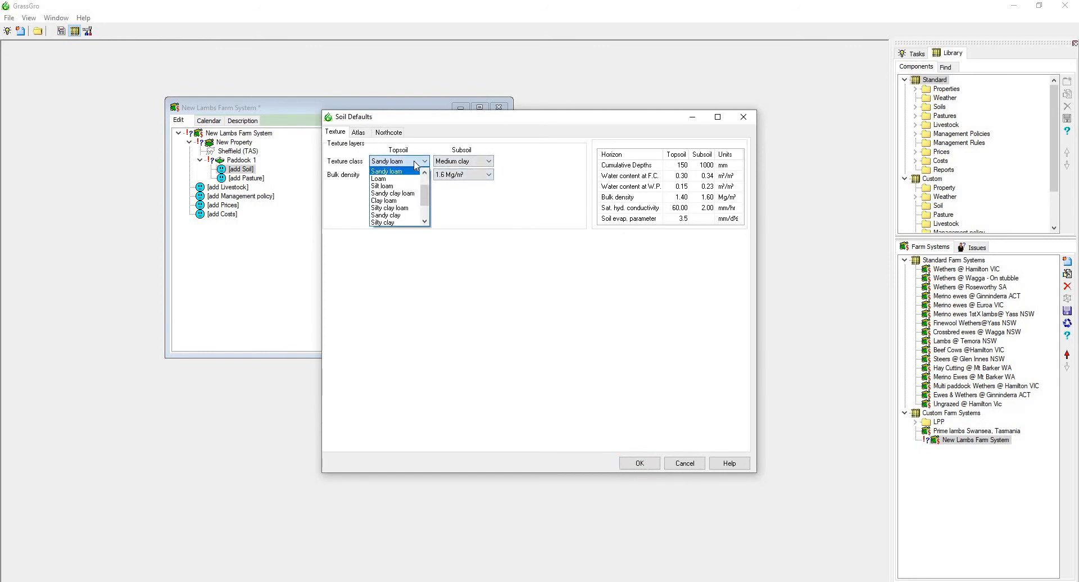
click(416, 164)
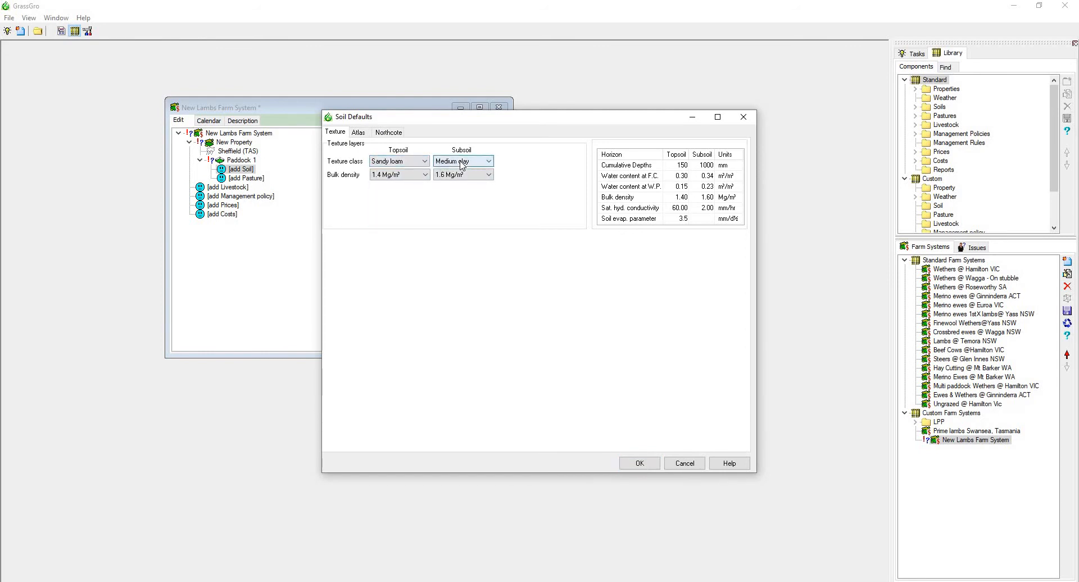
click(424, 164)
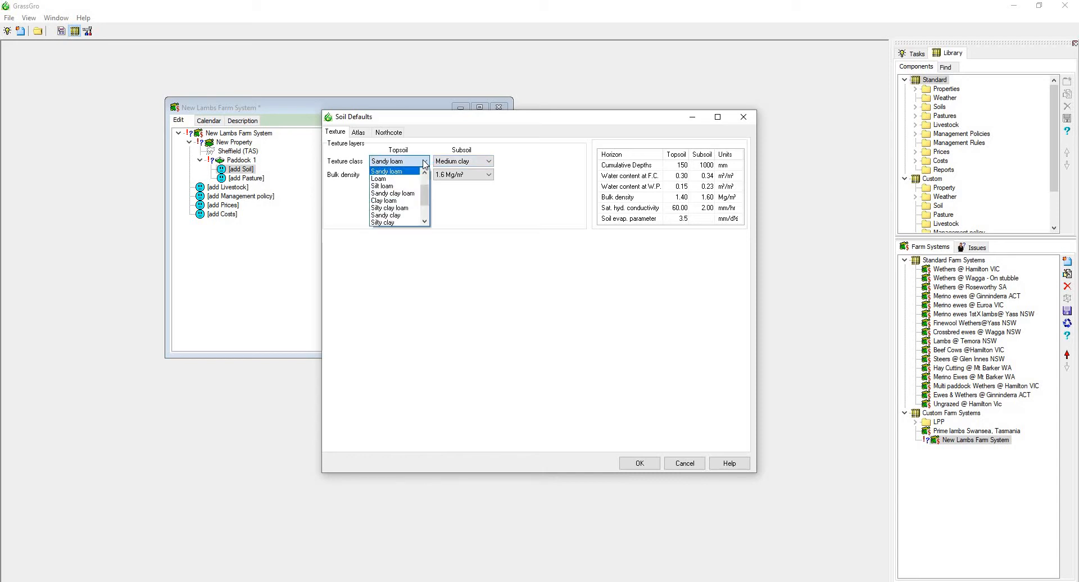
click(424, 163)
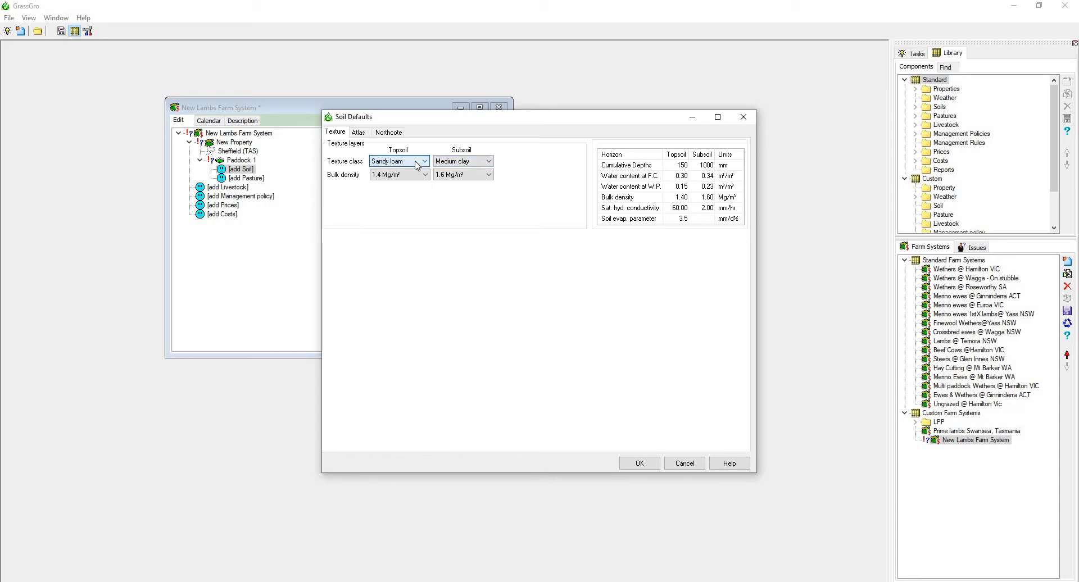
Apply the soil atlas defaults for the Sheffield (TAS) locality in Tasmania to the new soil and accept it.
click(364, 135)
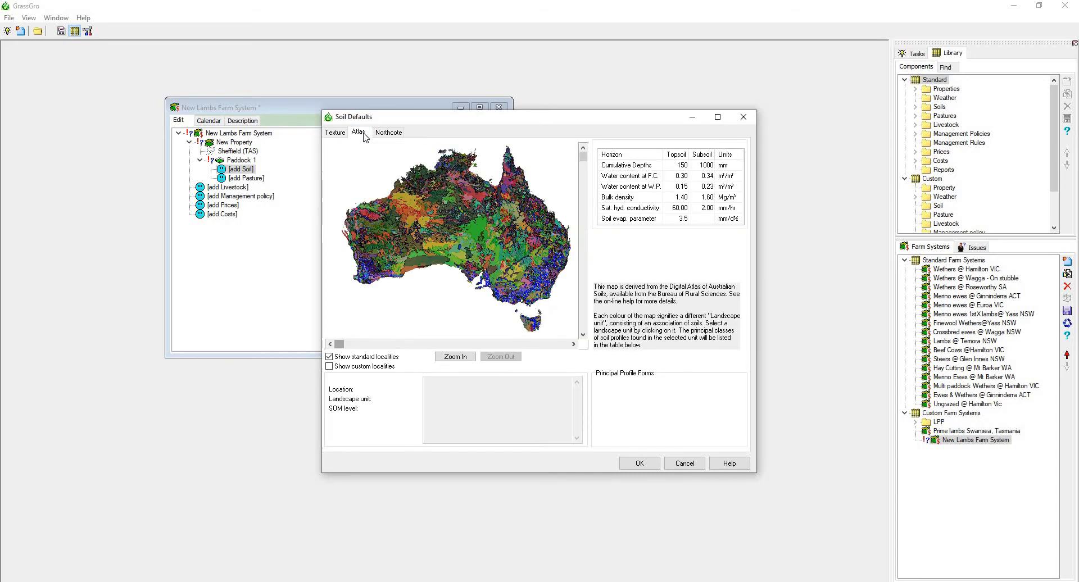
click(465, 361)
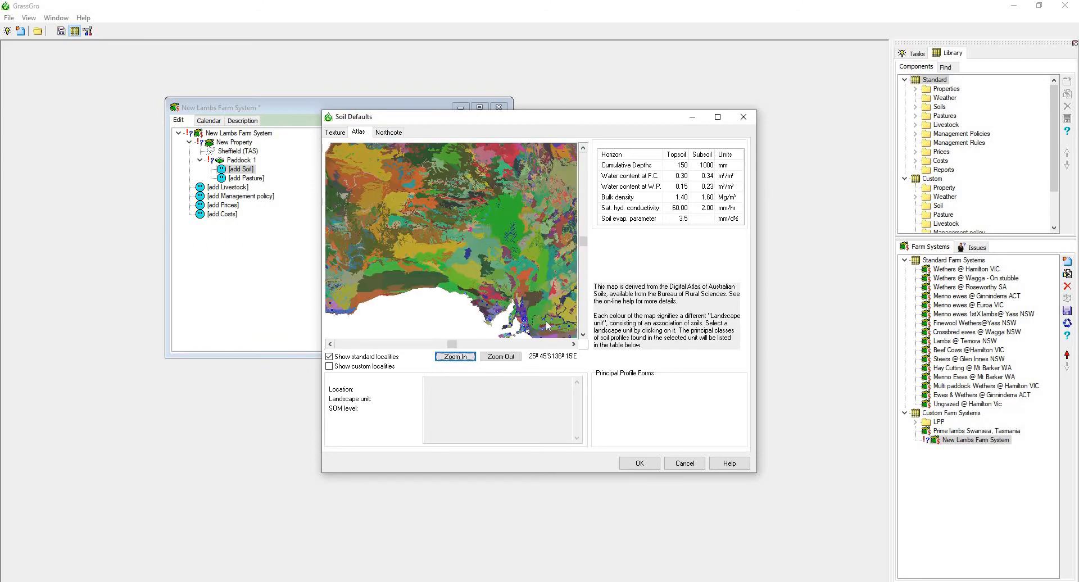
click(573, 344)
click(583, 336)
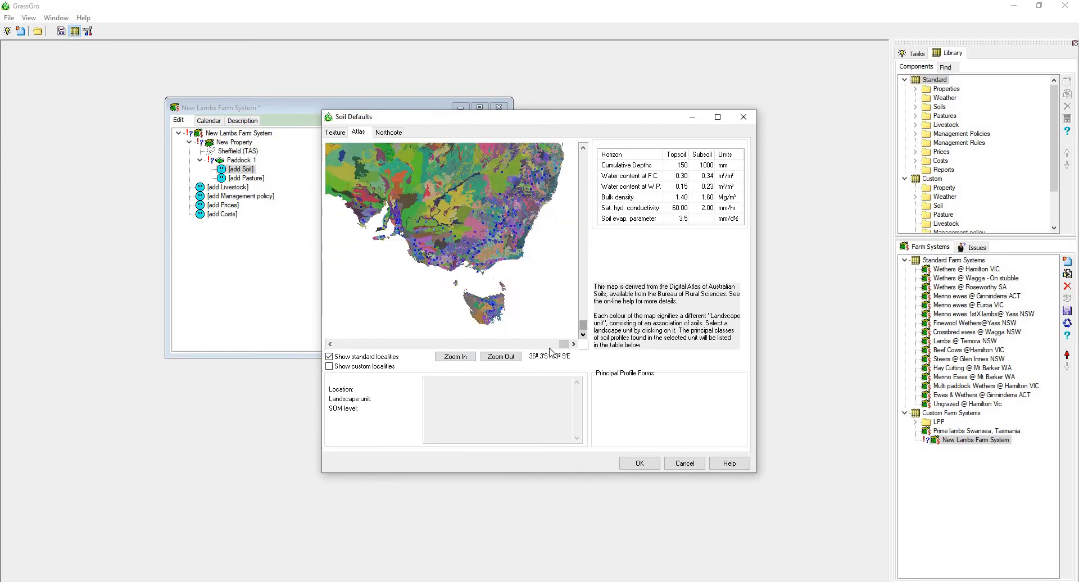
click(456, 357)
click(573, 345)
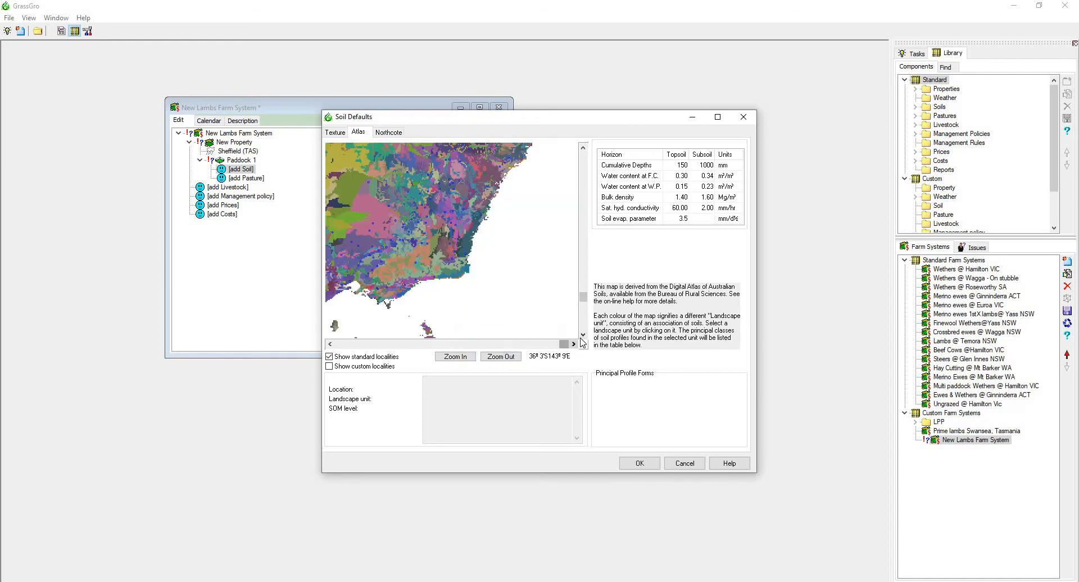
click(582, 335)
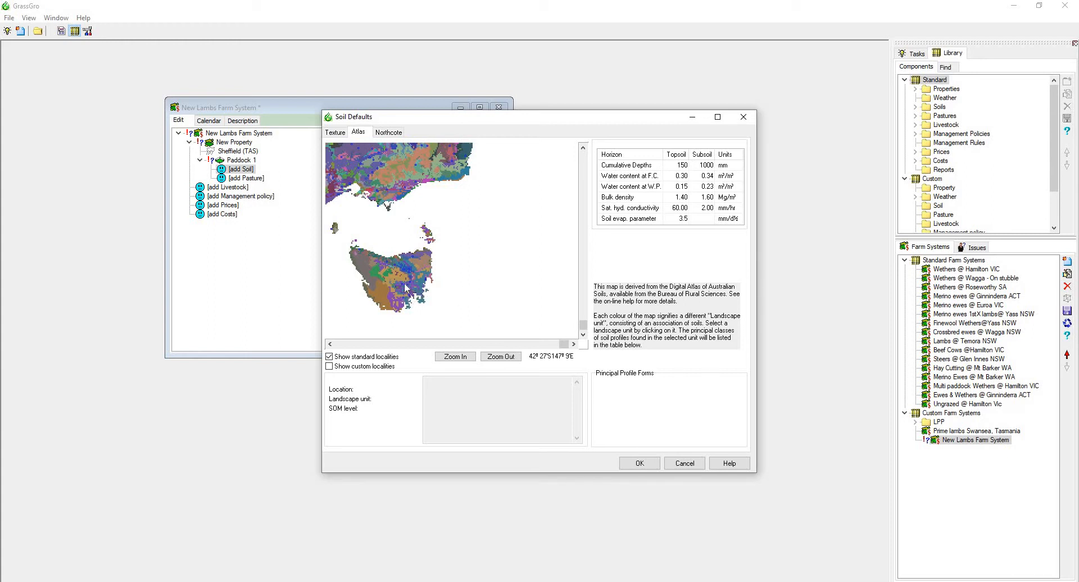
mouse_move(404, 284)
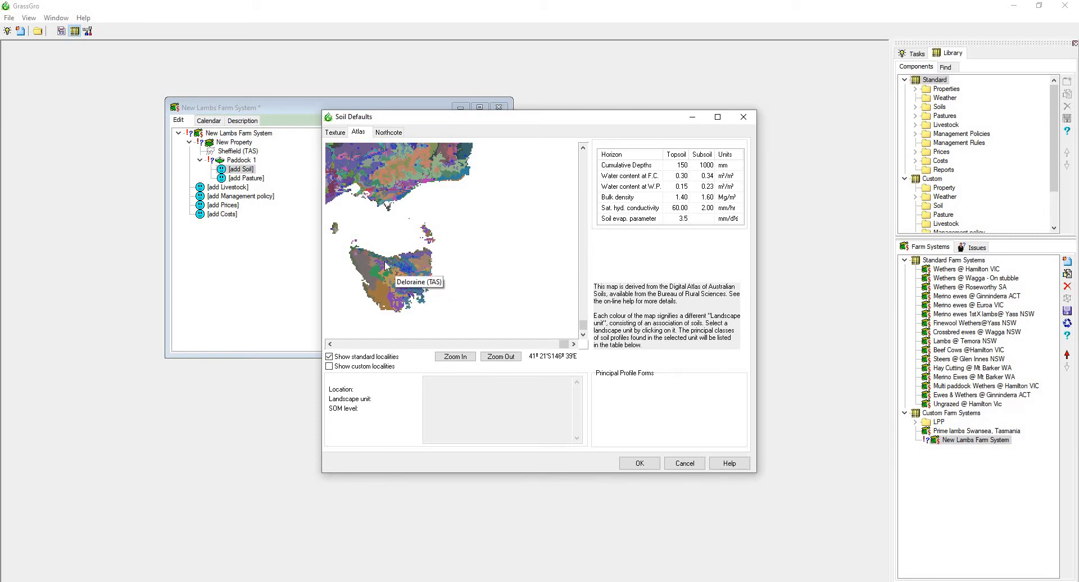
click(387, 265)
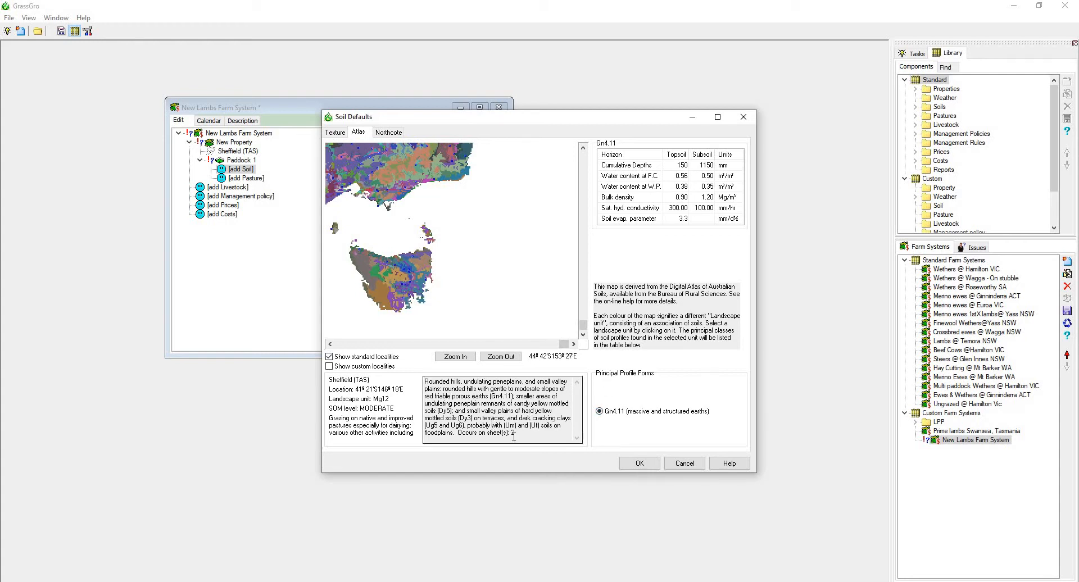
click(639, 463)
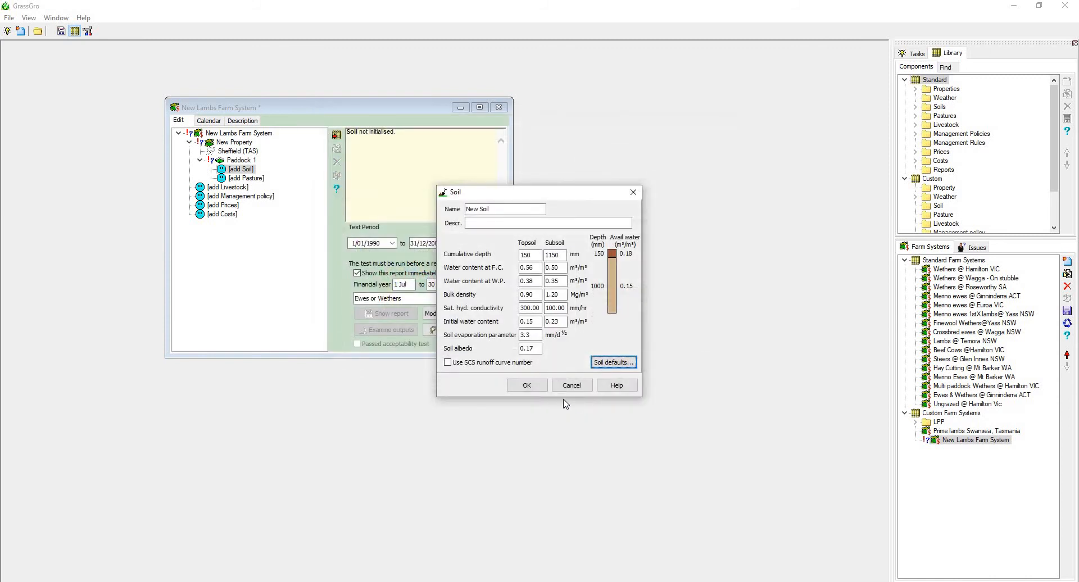
click(532, 386)
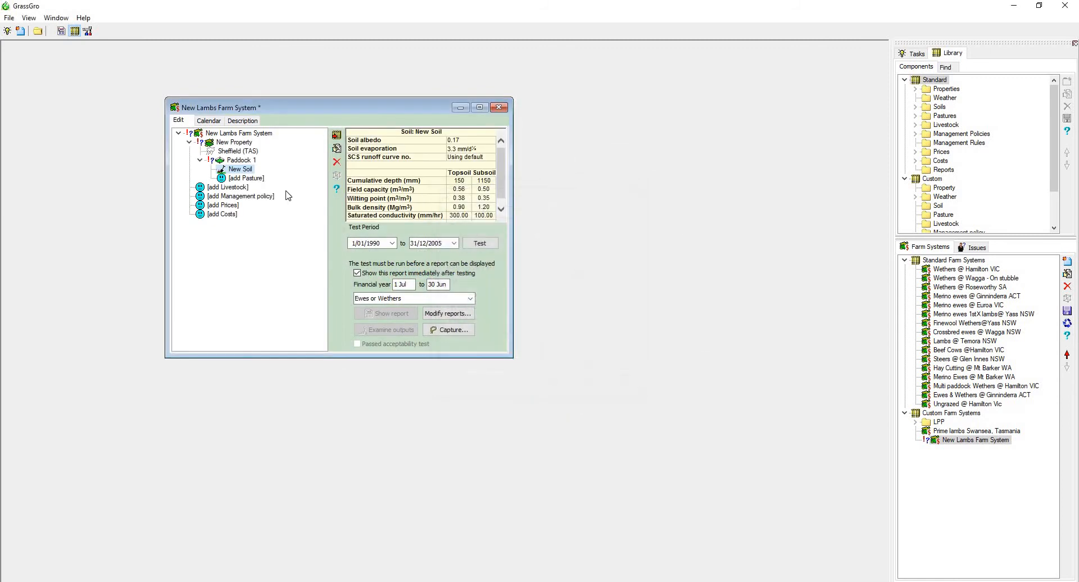
Start a pasture for Paddock 1 and set Perennial Ryegrass dry matter to 500 green, 400 dead and 200 litter kg/ha.
double_click(245, 178)
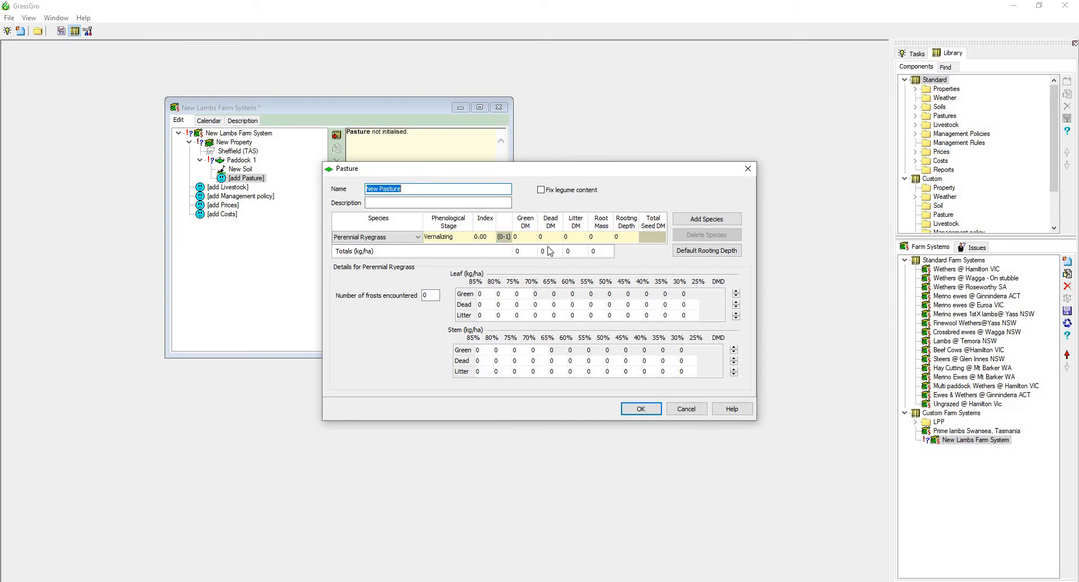
click(621, 242)
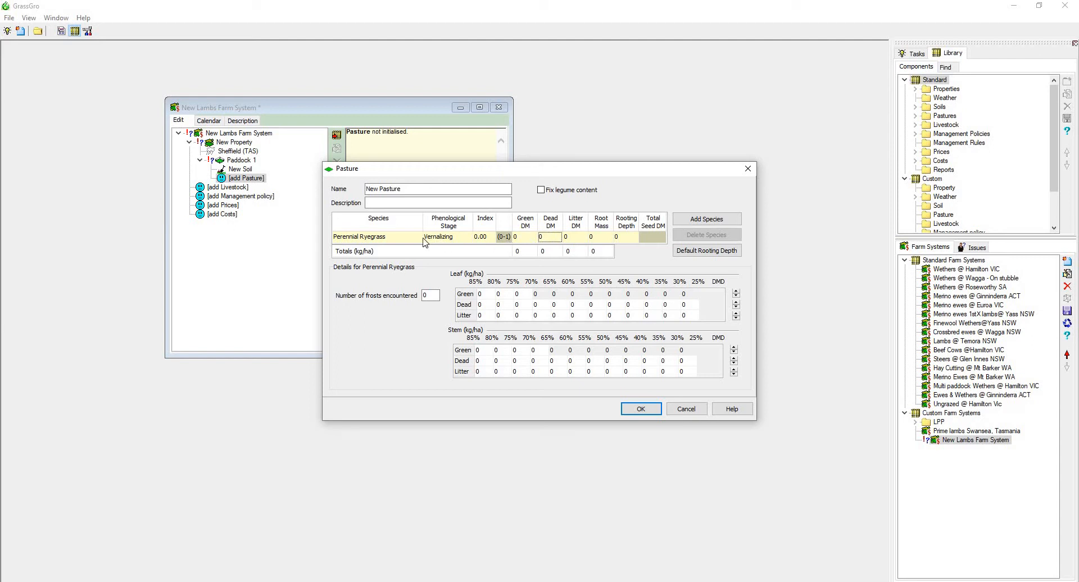
click(402, 242)
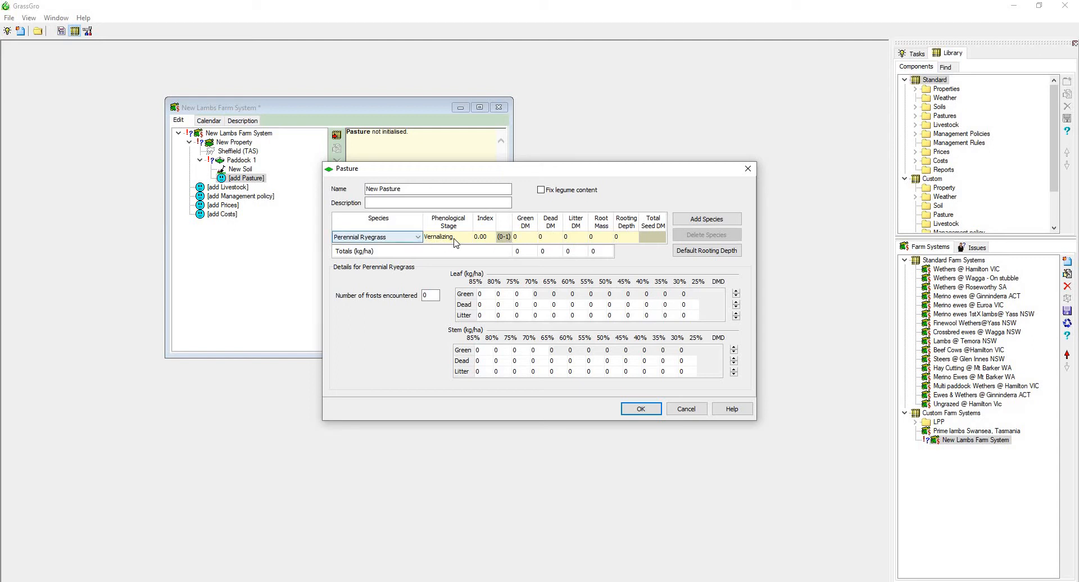
click(531, 237)
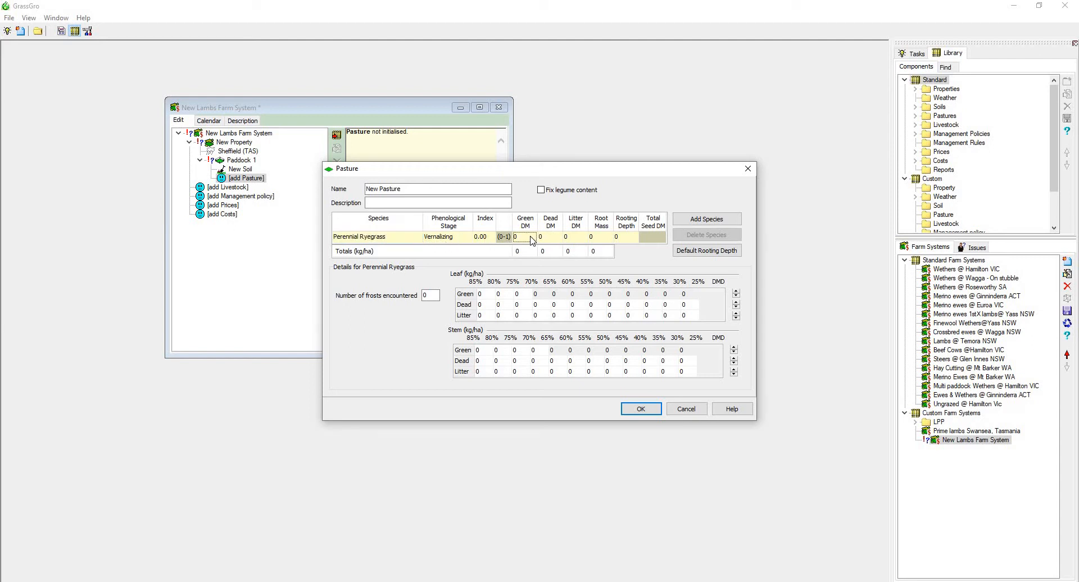
text(500)
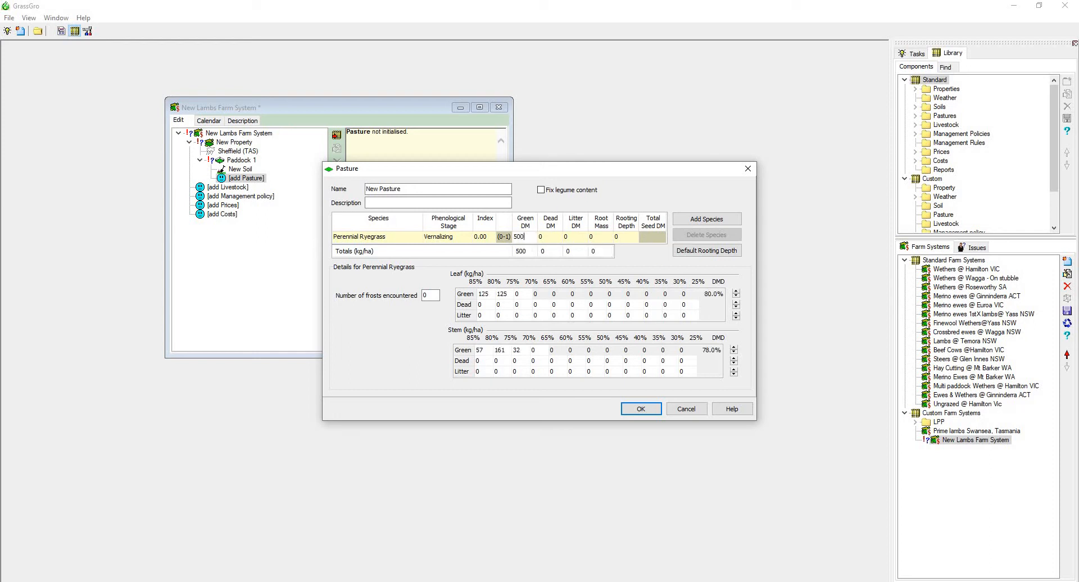
click(553, 237)
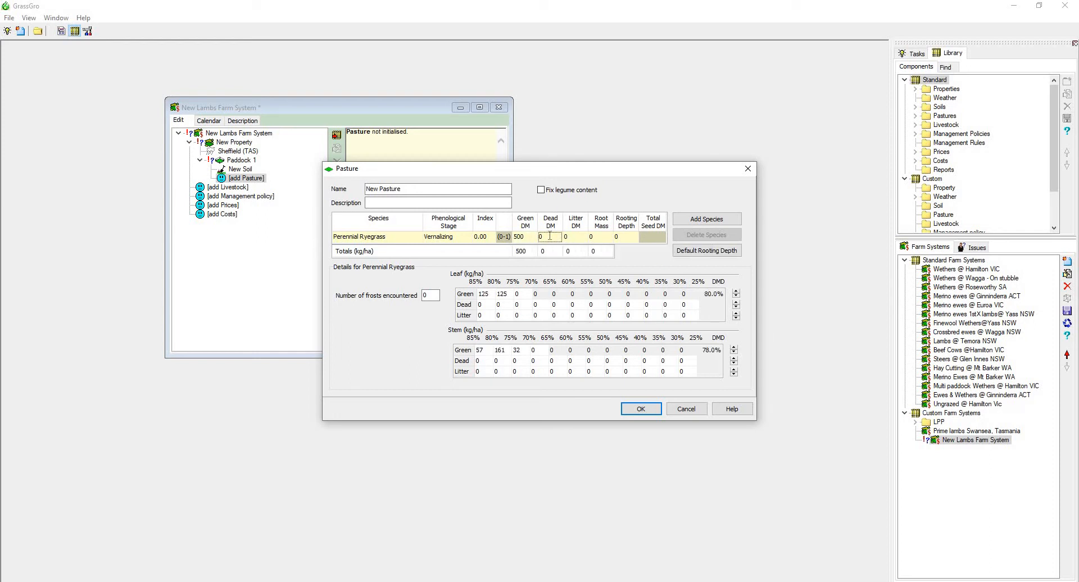
text(400)
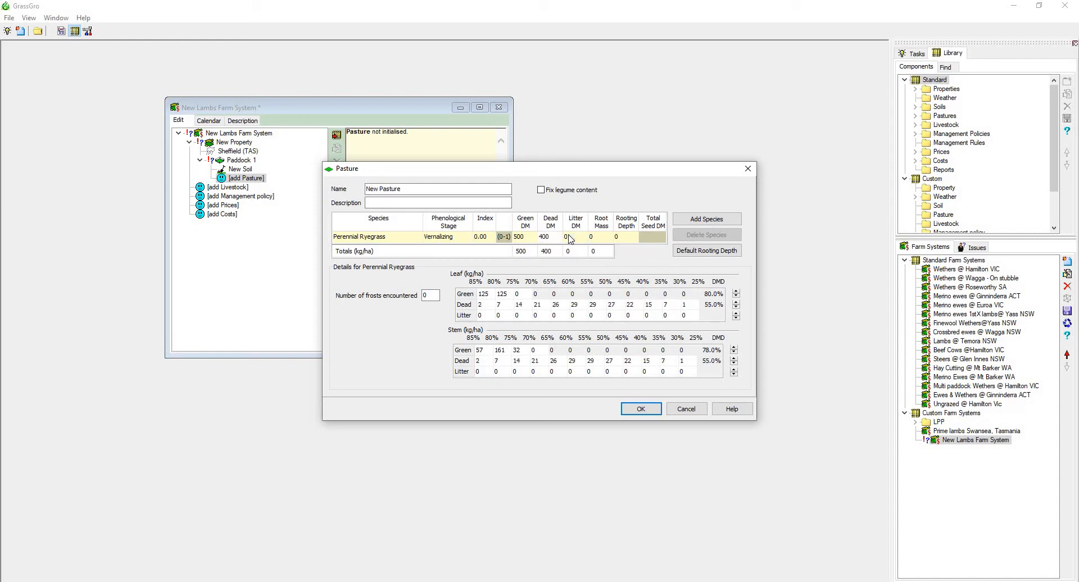
text(200)
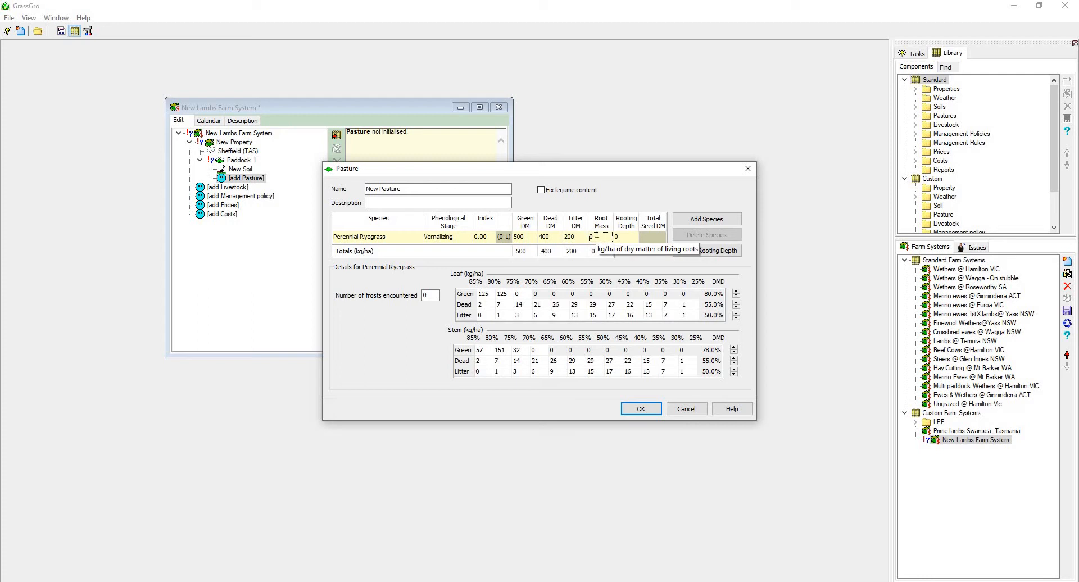
Set the Perennial Ryegrass root mass to 400 kg/ha and its rooting depth to 400.
click(596, 234)
text(400)
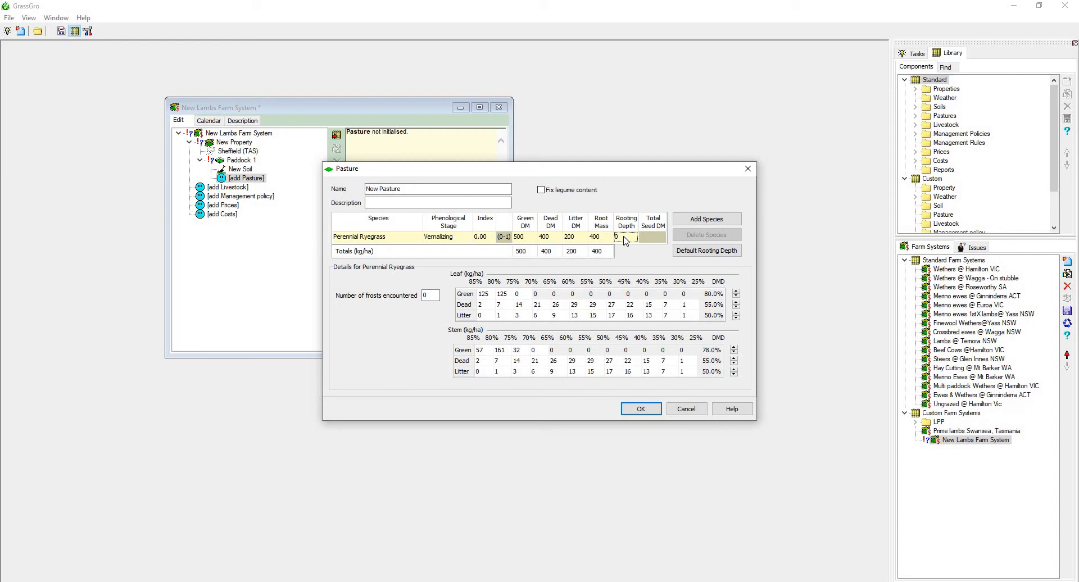
text(400)
key(Return)
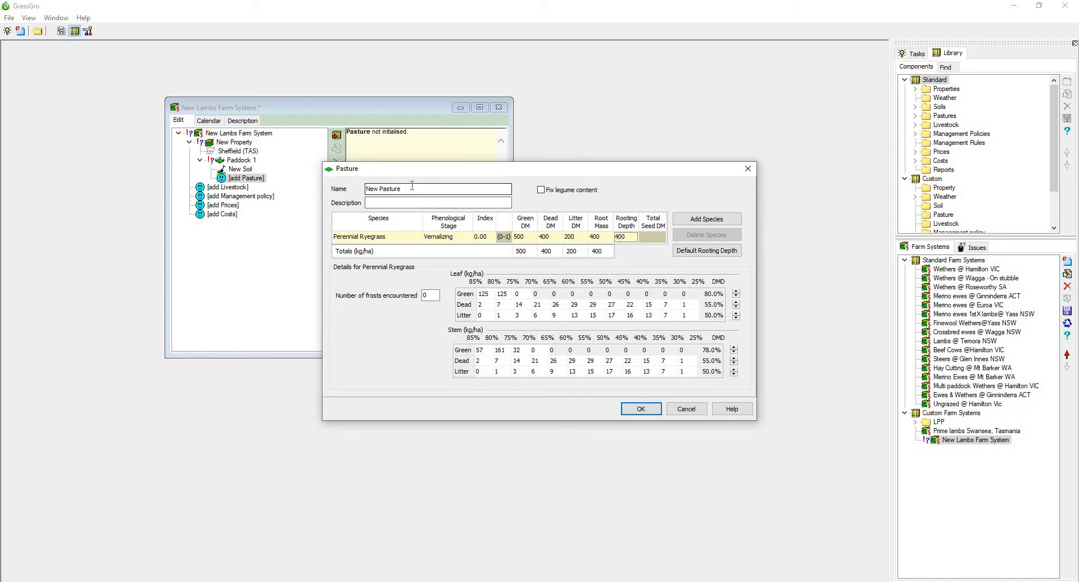
Rename the pasture as Perennial ryegrass.
drag(410, 188, 328, 192)
text(Per)
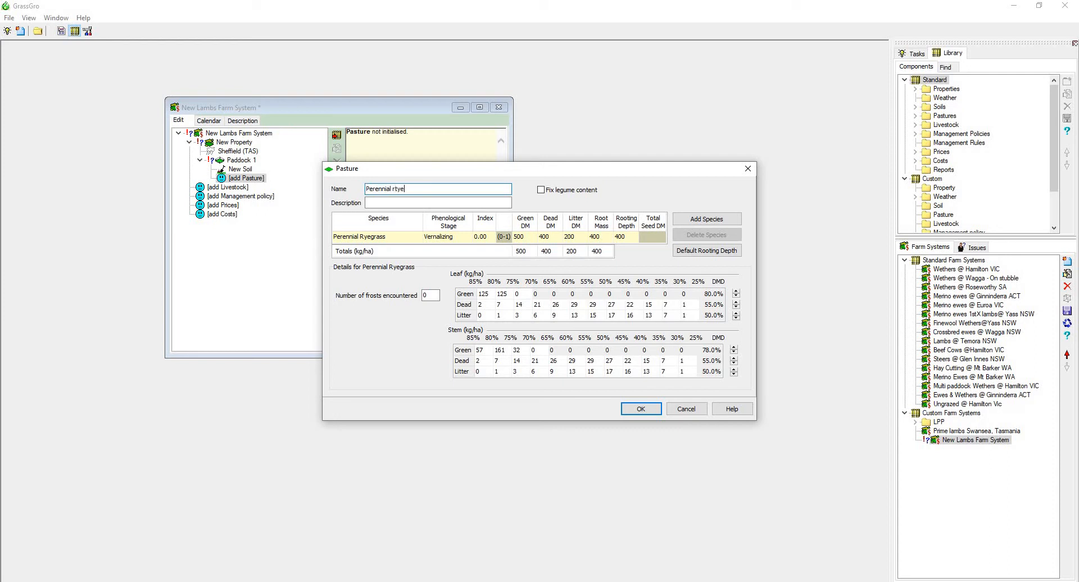
text(ennial ryegrass)
Add Sub Clover - Mt Barker as the second pasture species and set its green dry matter to 400 kg/ha.
click(710, 221)
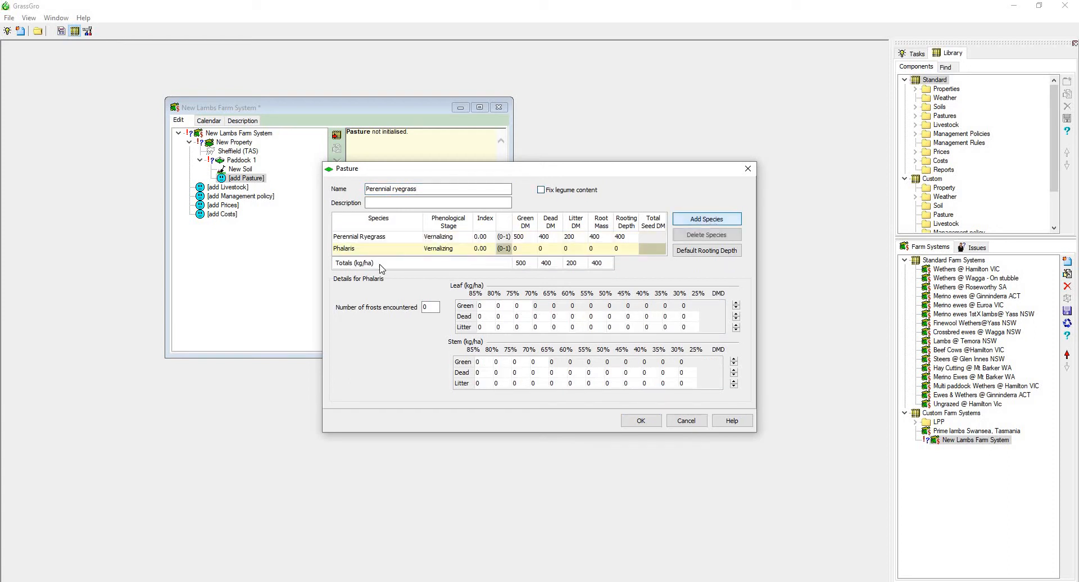
click(419, 251)
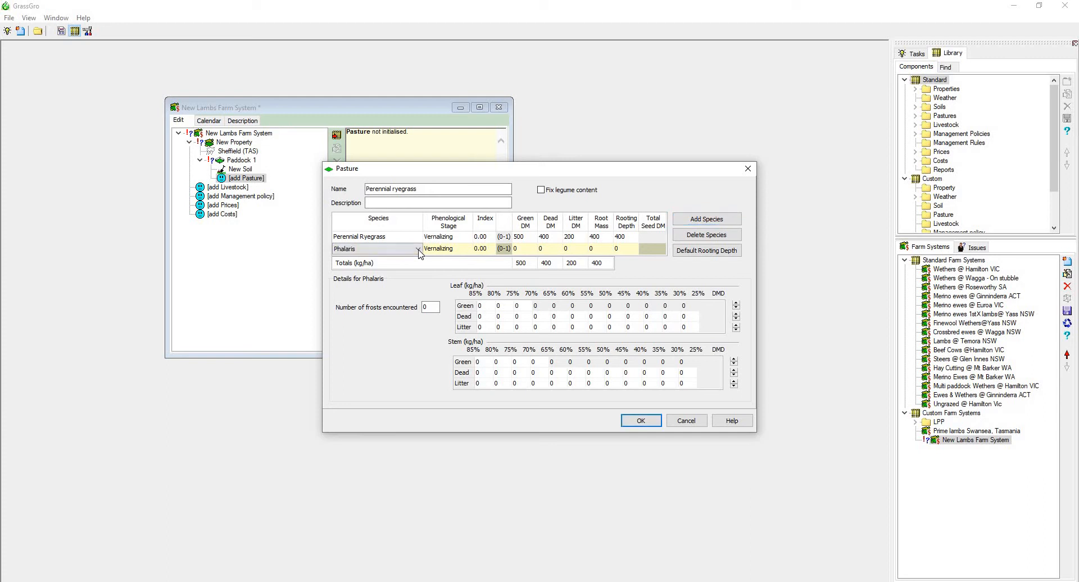
click(417, 249)
scroll(421, 302, down, 5)
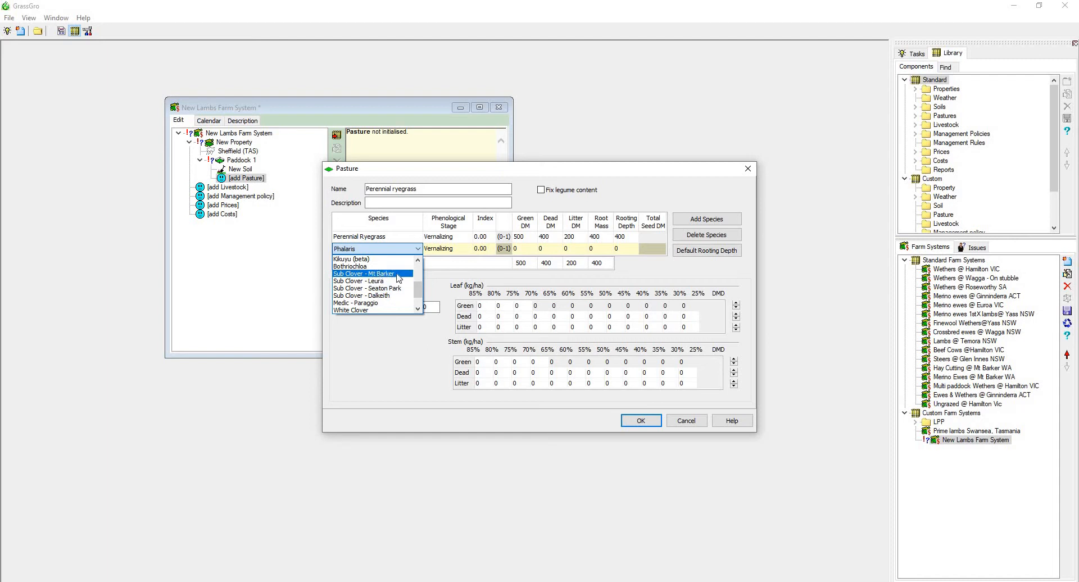
click(381, 274)
click(530, 247)
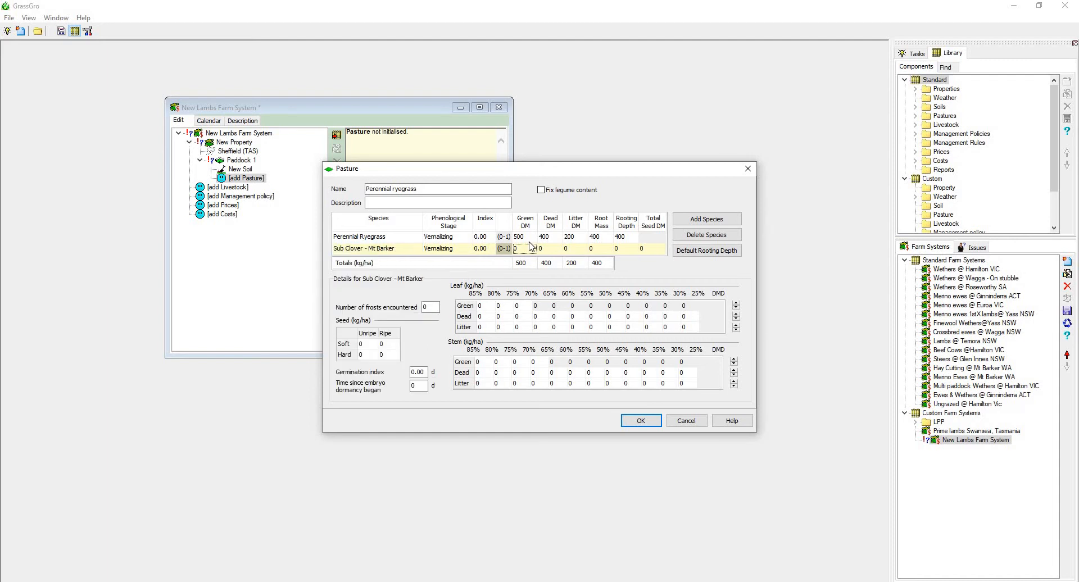
text(400)
key(Tab)
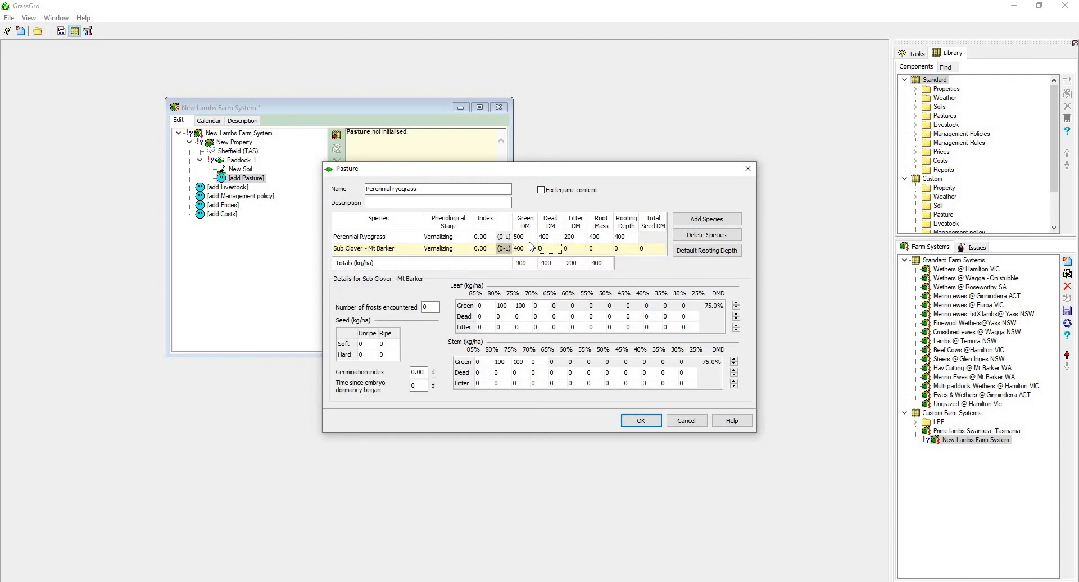
Set the Sub Clover - Mt Barker dead dry matter to 400 and its litter to 100 kg/ha.
text(400)
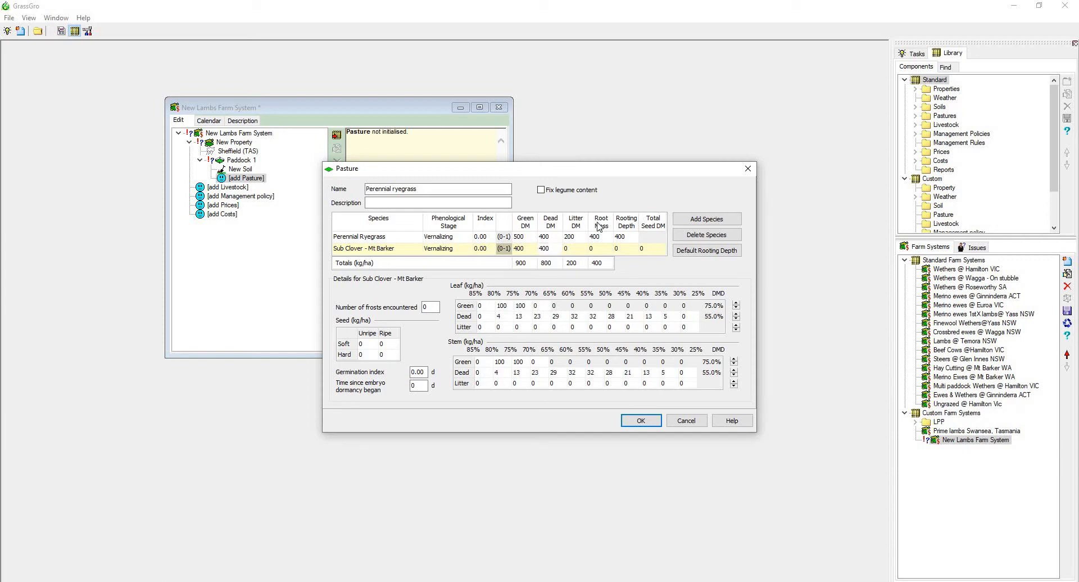
click(575, 251)
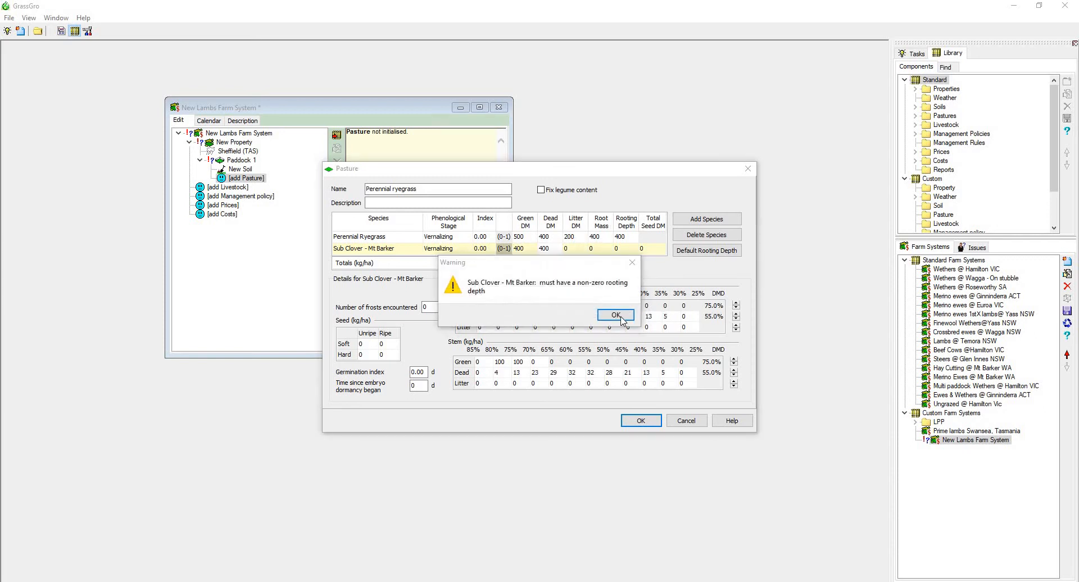
click(615, 315)
text(1)
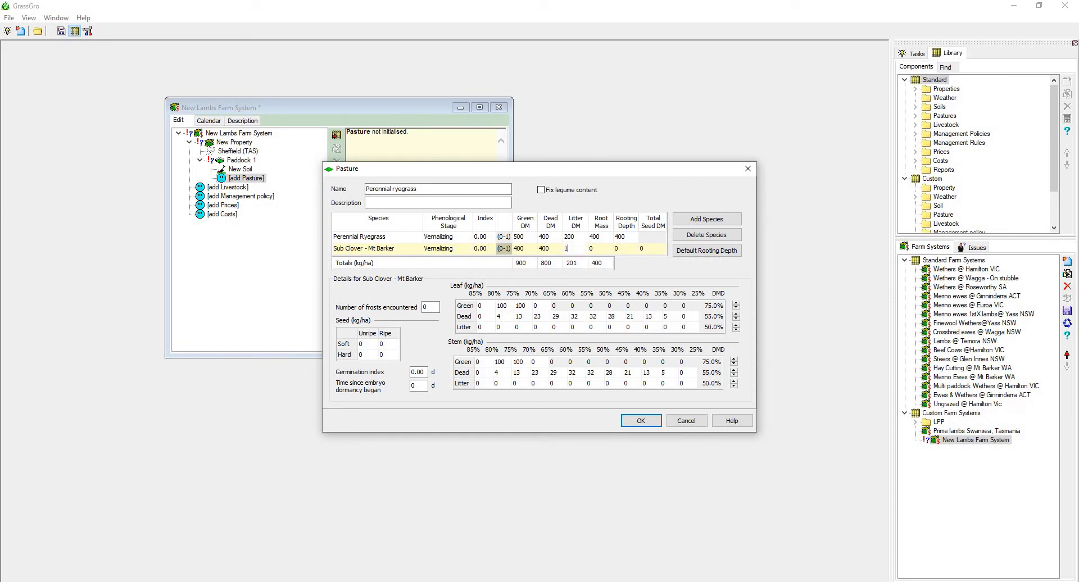
text(00)
Set the Sub Clover - Mt Barker root mass to 300 kg/ha and its rooting depth to 400 mm.
click(595, 250)
text(30)
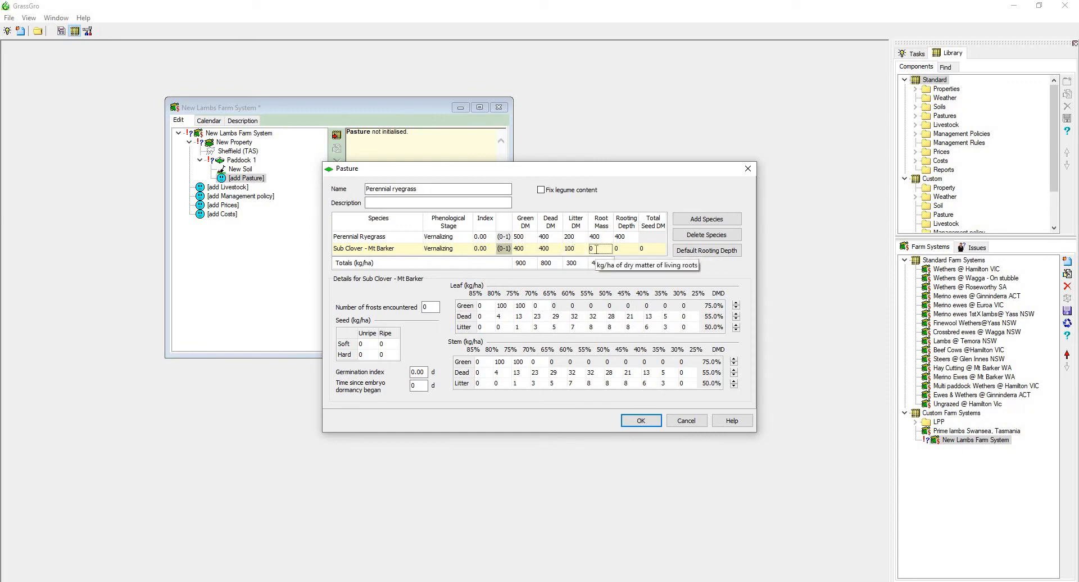
text(0)
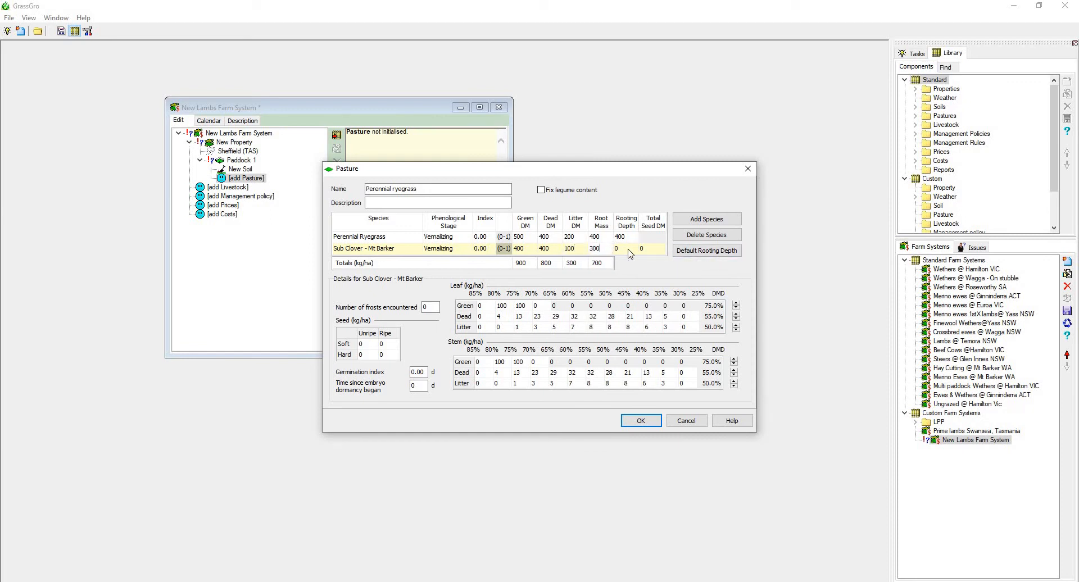
key(Tab)
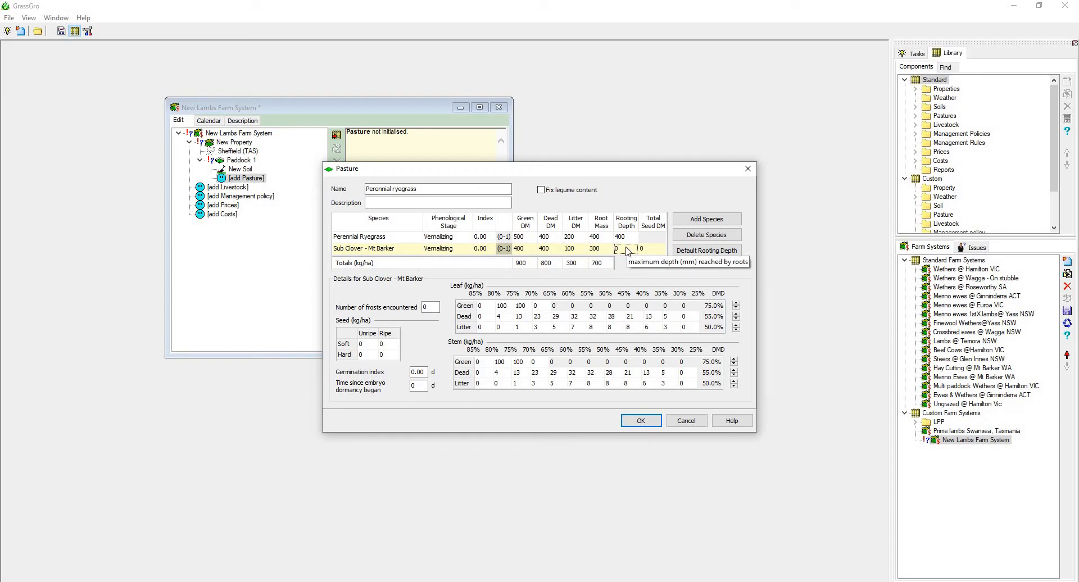
text(400)
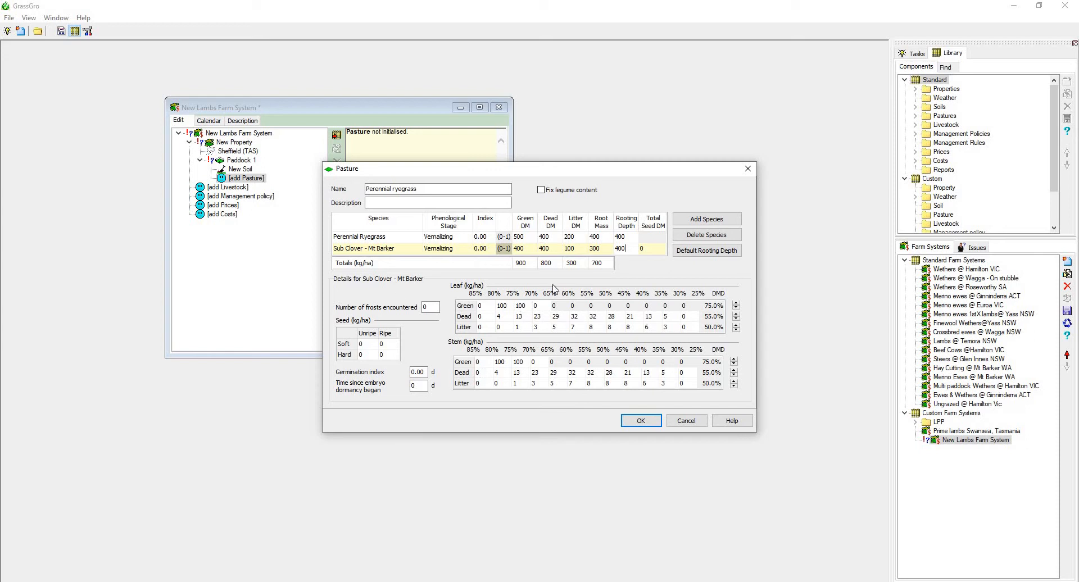
Rename the pasture as Perennial ryegrass-sub clover and accept the pasture settings.
click(443, 191)
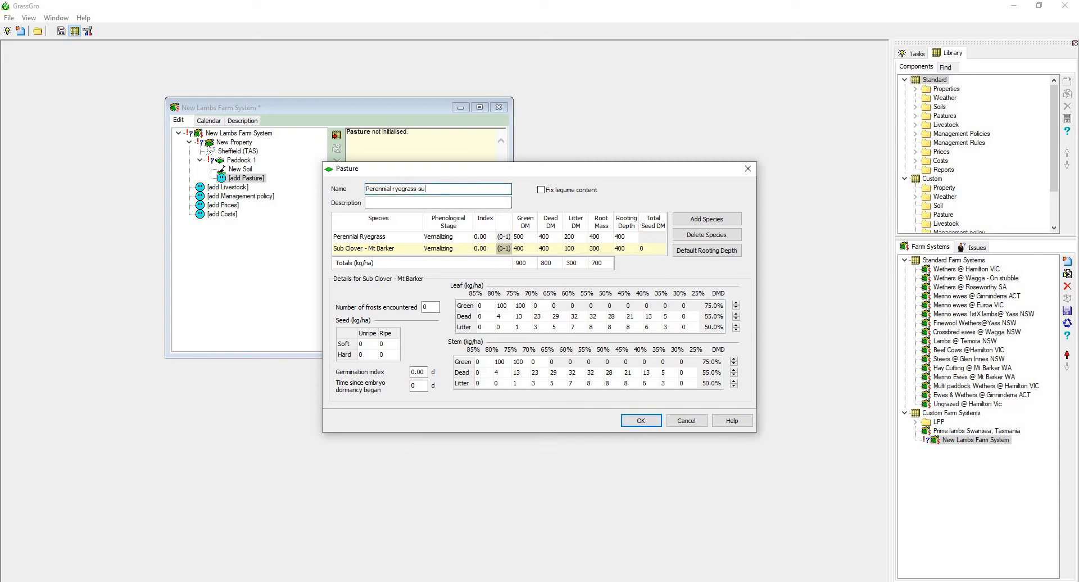
text(-sub clover)
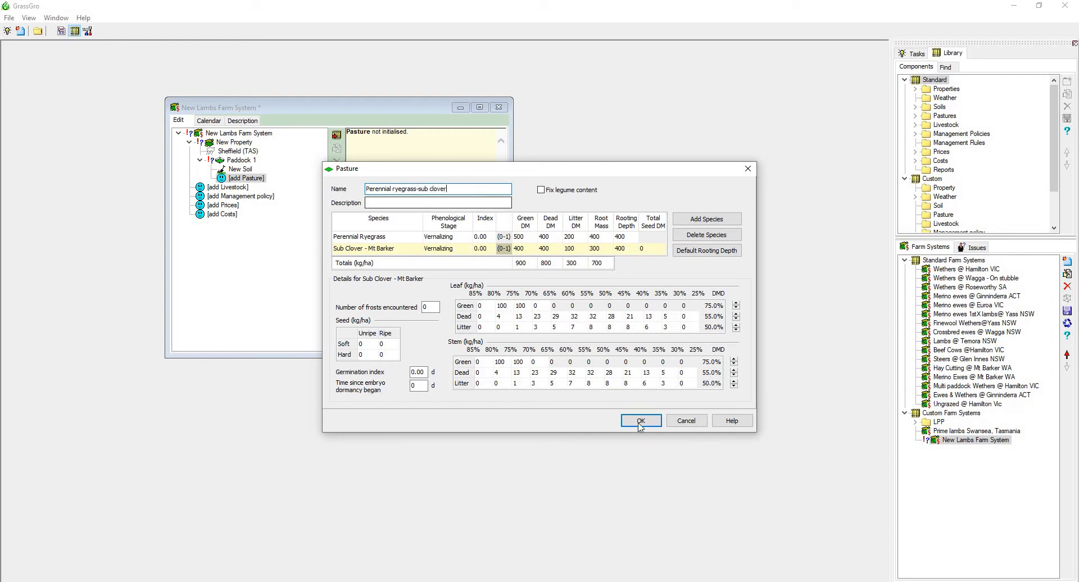
click(641, 421)
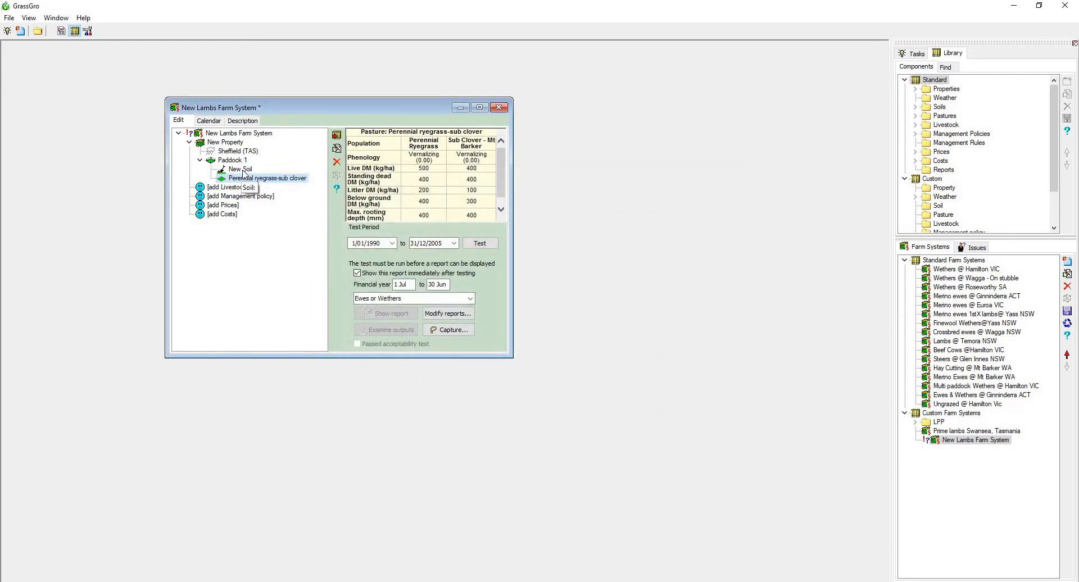
double_click(226, 161)
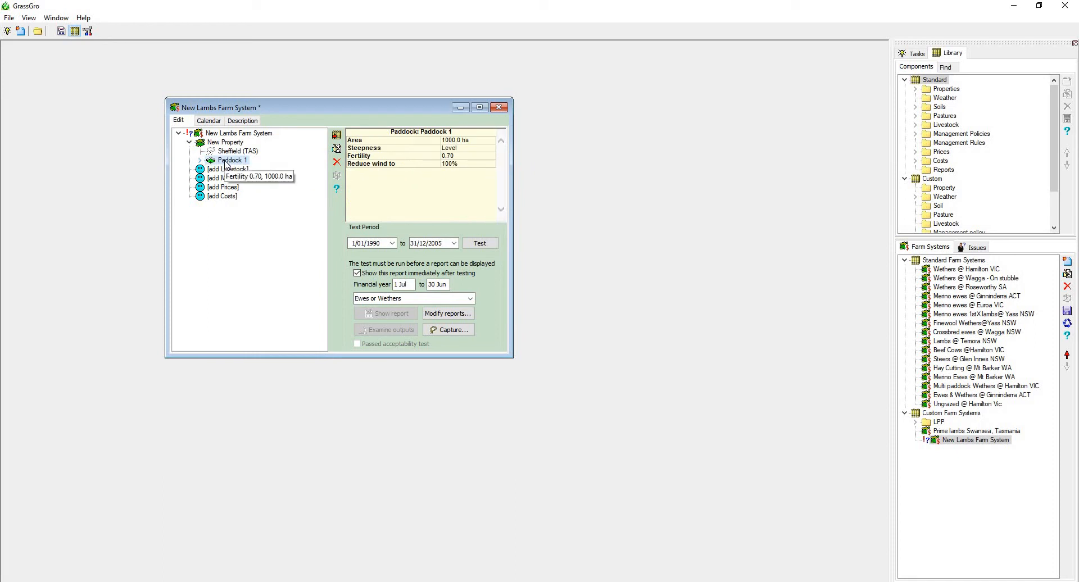
right_click(225, 162)
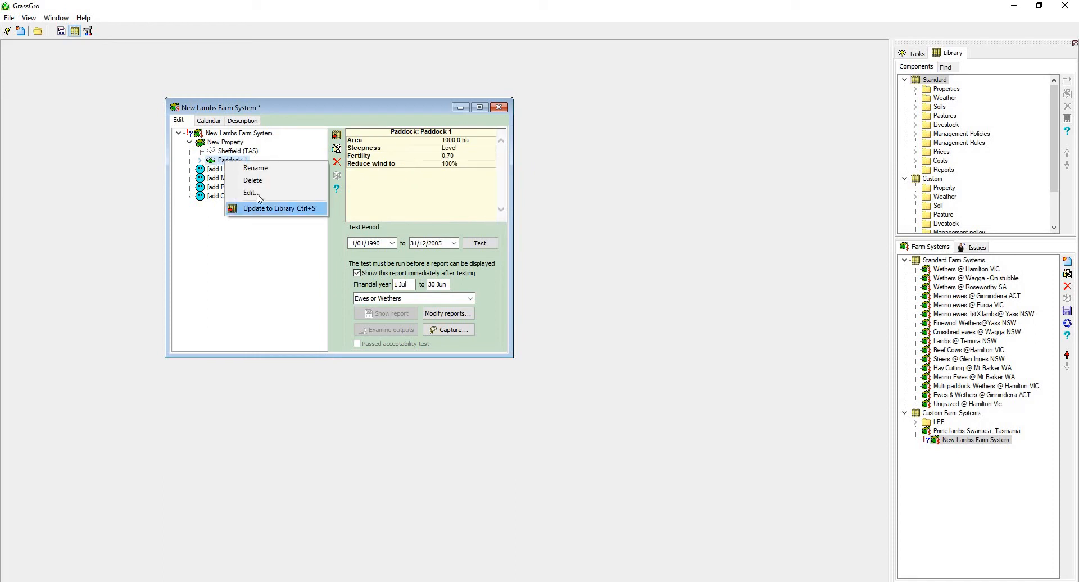
click(233, 160)
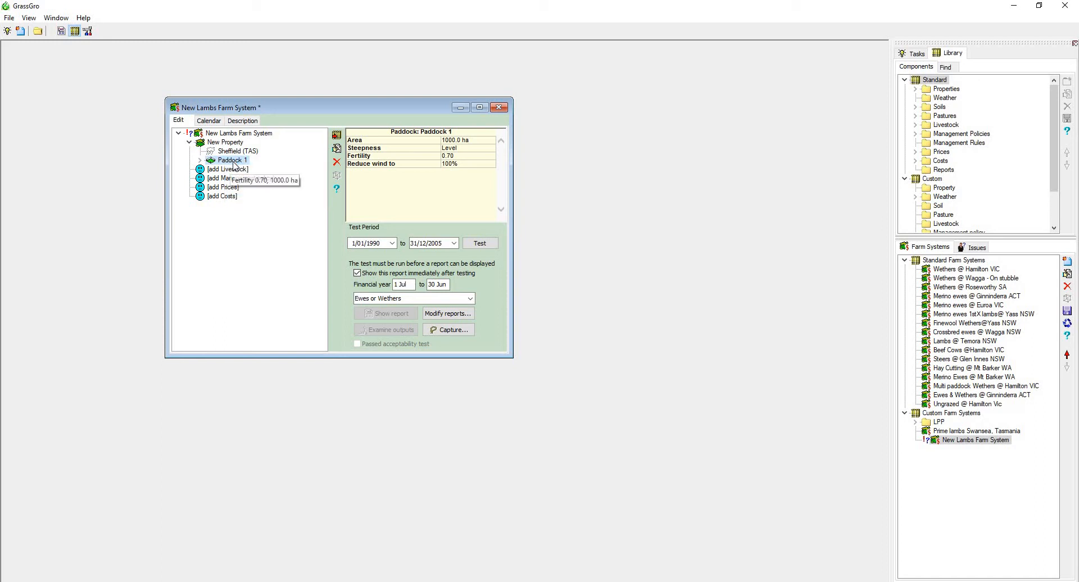
right_click(234, 163)
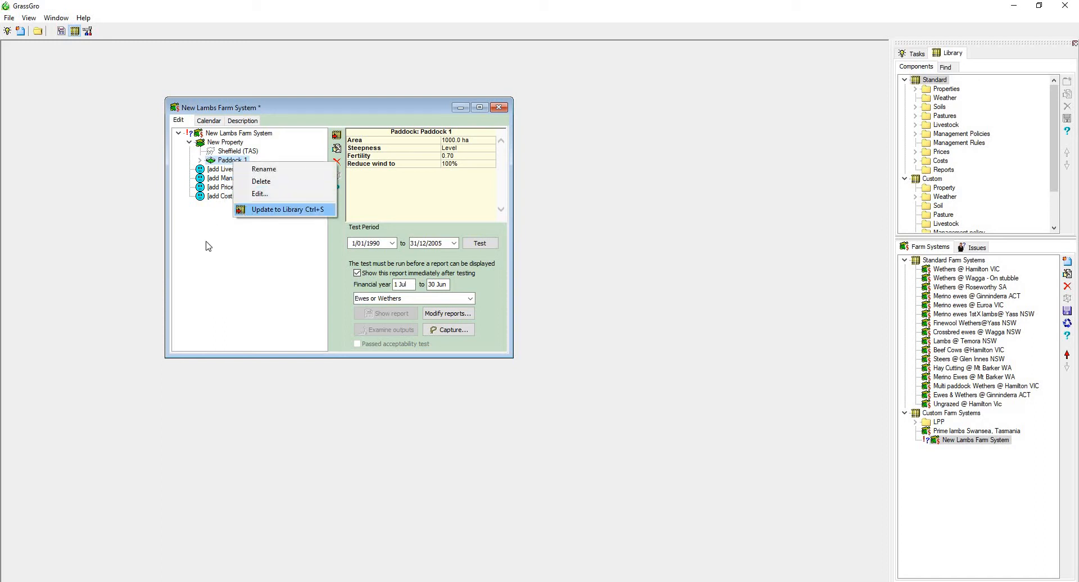
click(209, 163)
Start the livestock component of the farm system and set its breed to Medium Merino.
double_click(212, 170)
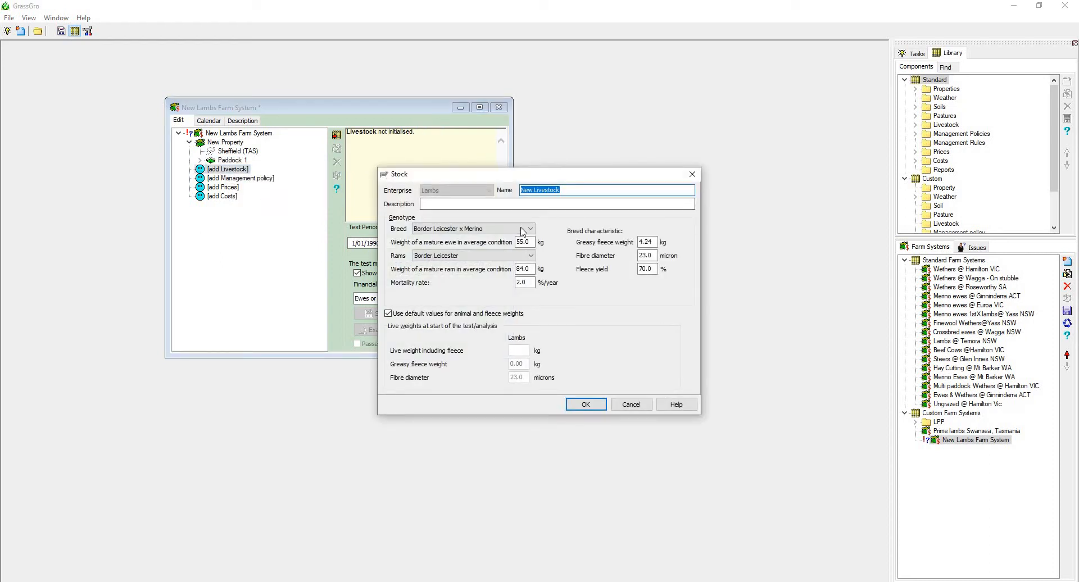
click(522, 228)
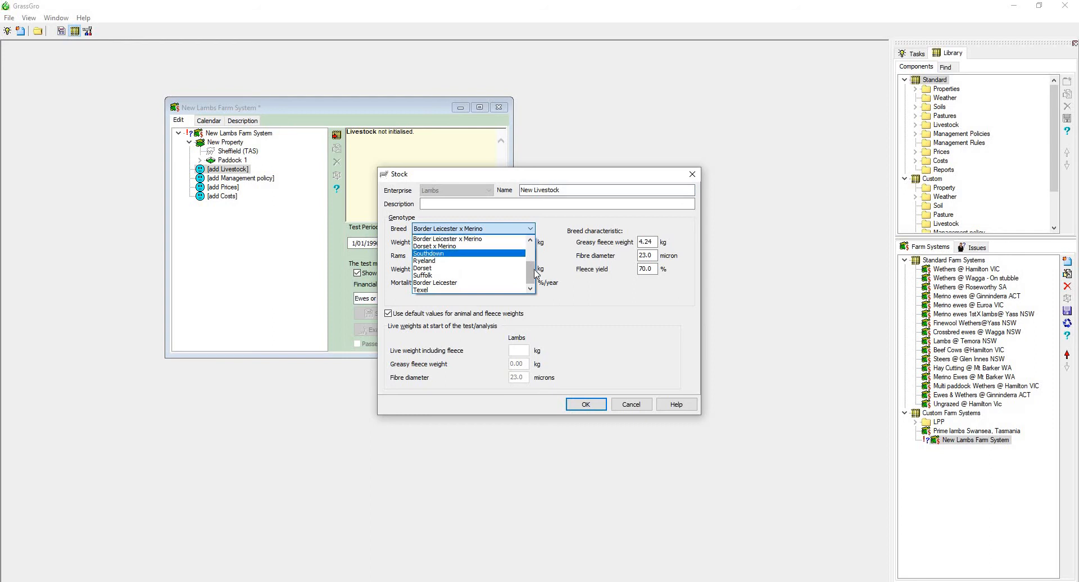
drag(530, 268, 530, 248)
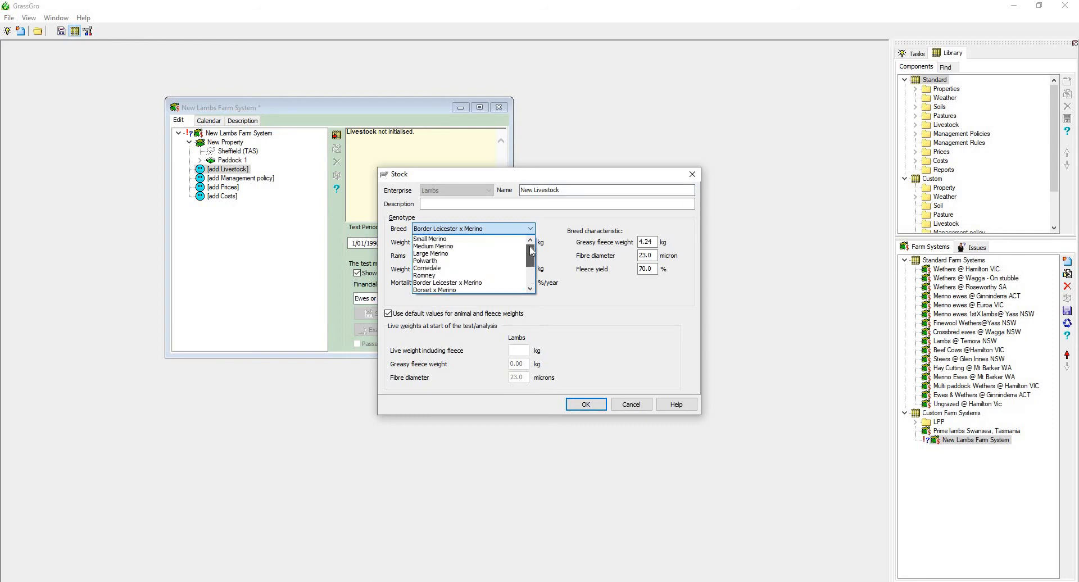
click(461, 245)
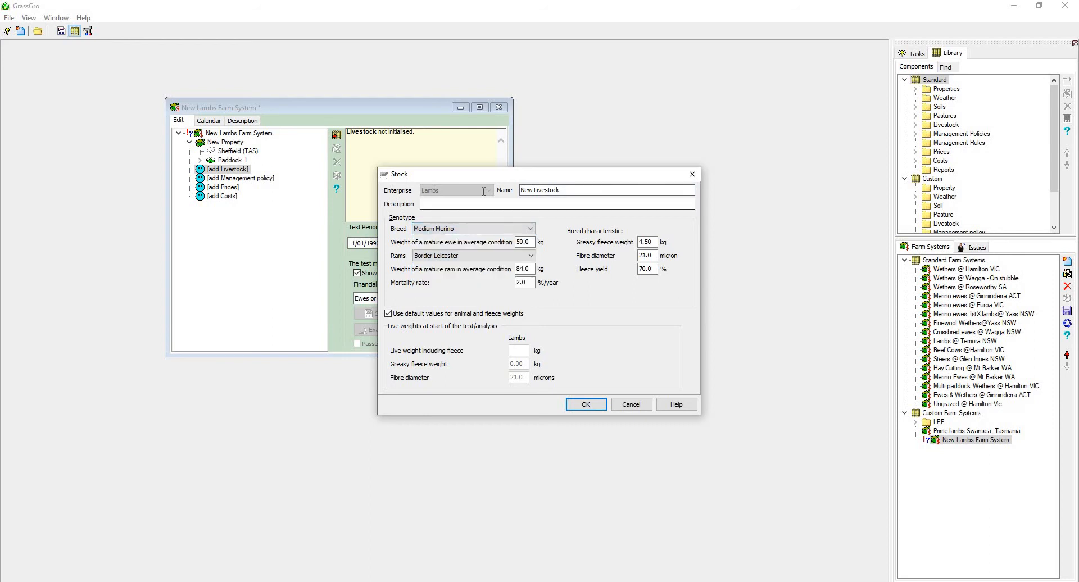
Name the livestock Med merino, keep Border Leicester rams and accept the stock settings.
drag(576, 190, 482, 192)
text(Med merino)
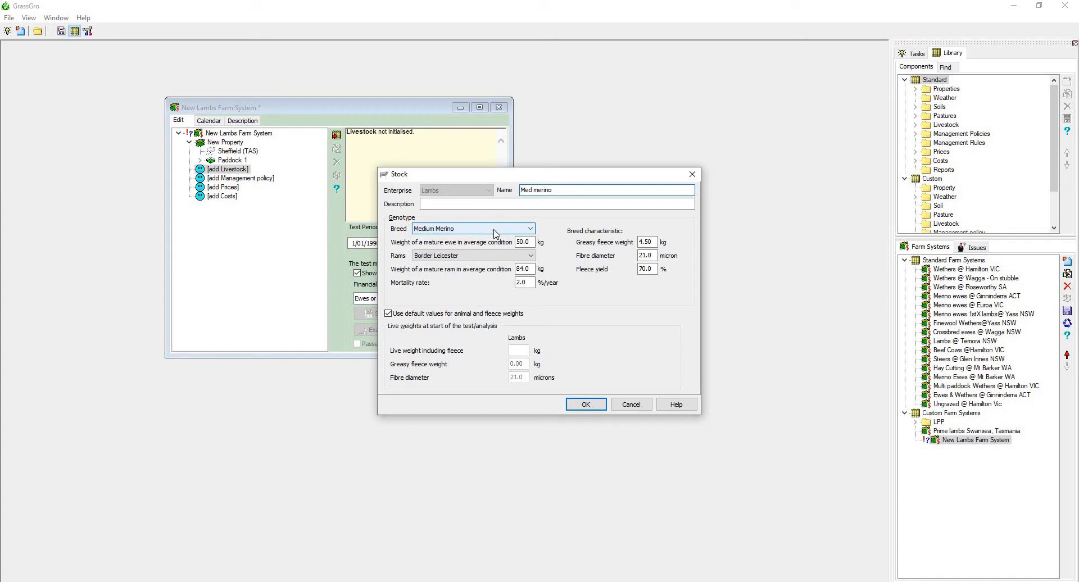
click(490, 258)
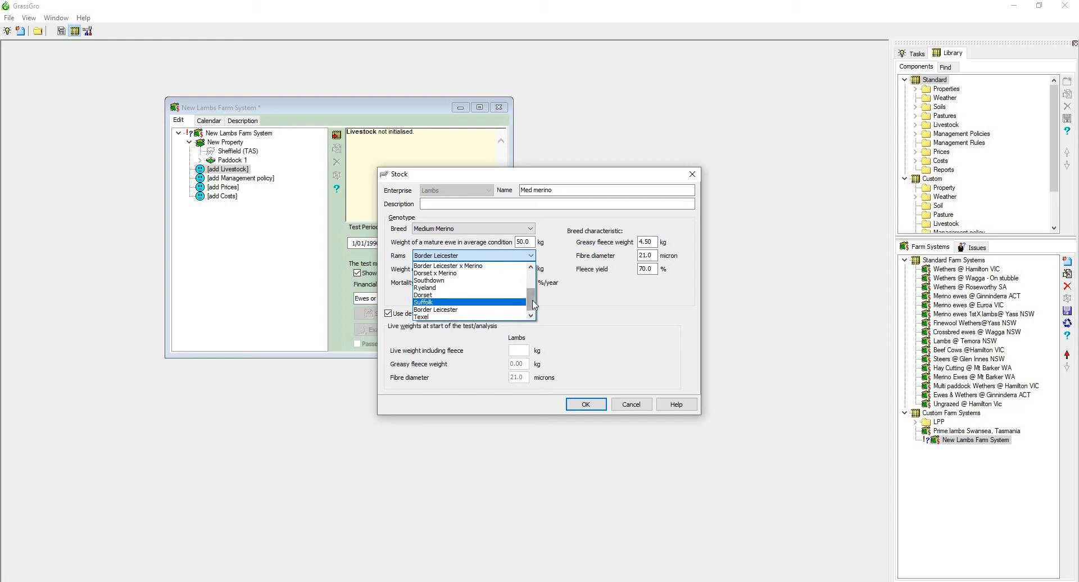
click(500, 310)
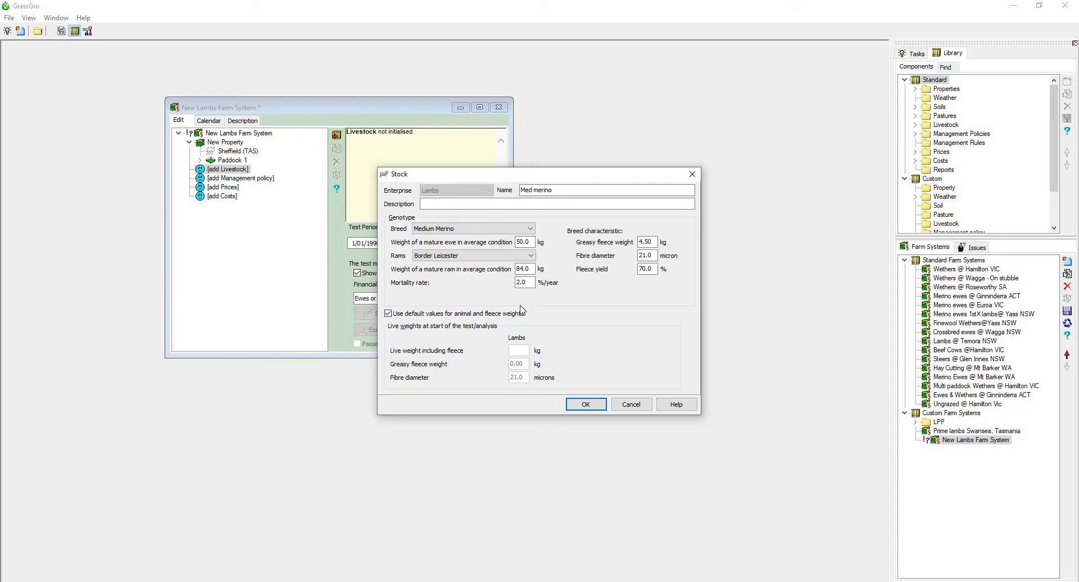
click(584, 405)
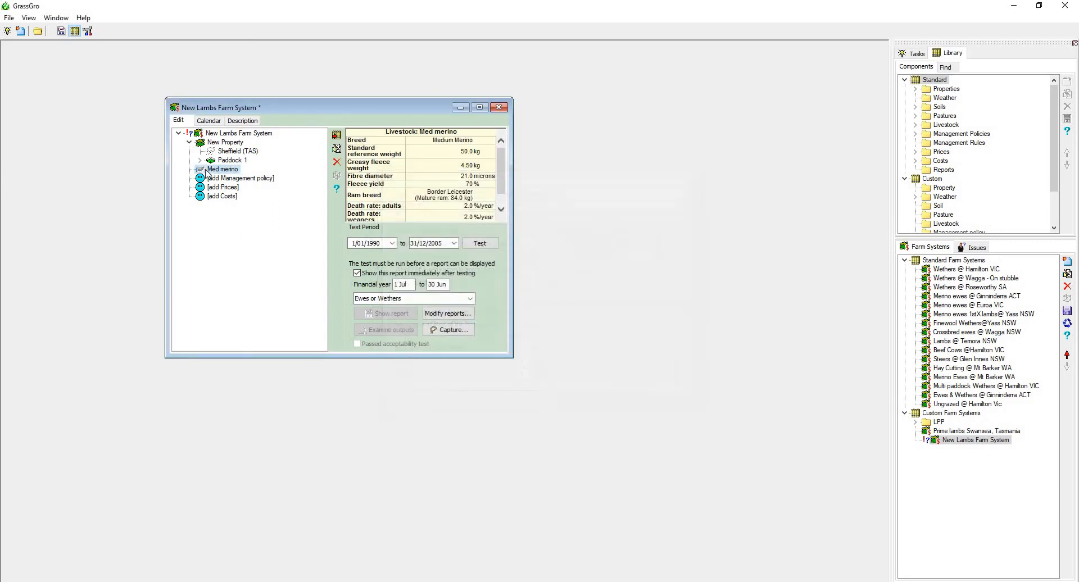
Add a management policy under its default name and give it a stocking rate rule of 10/ha.
click(223, 181)
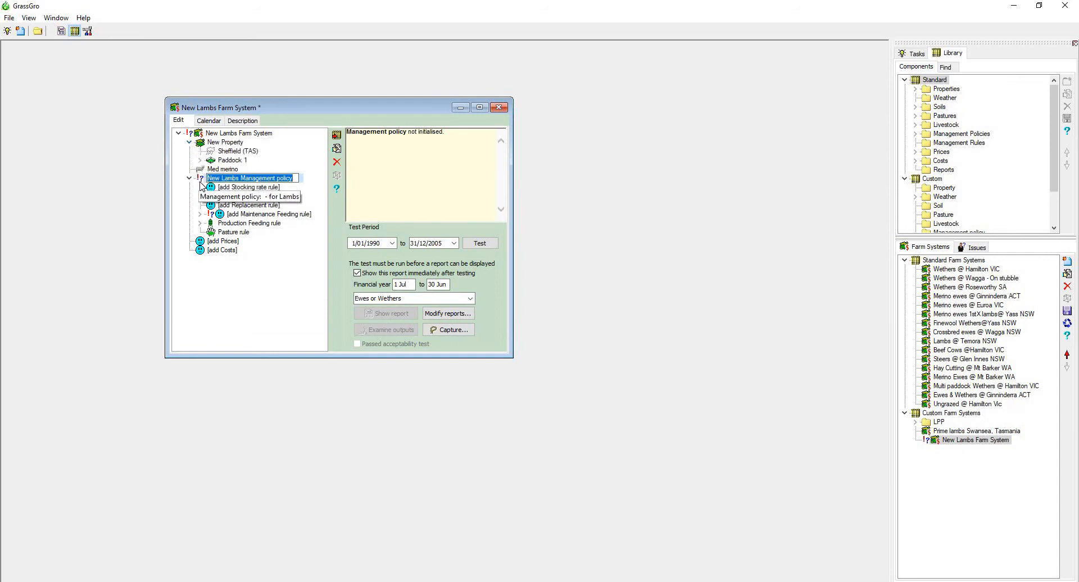
key(Return)
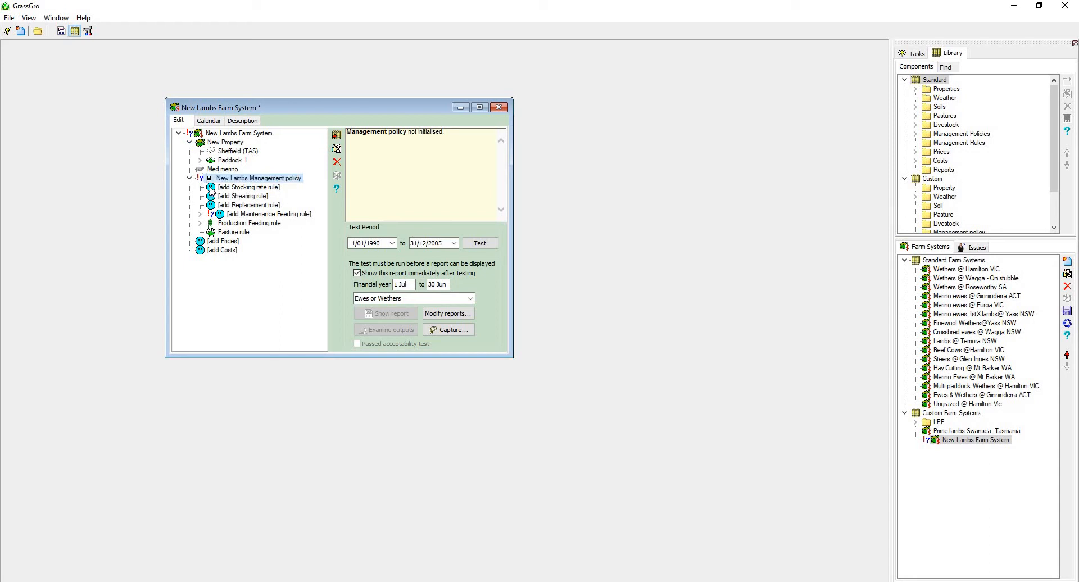
double_click(218, 188)
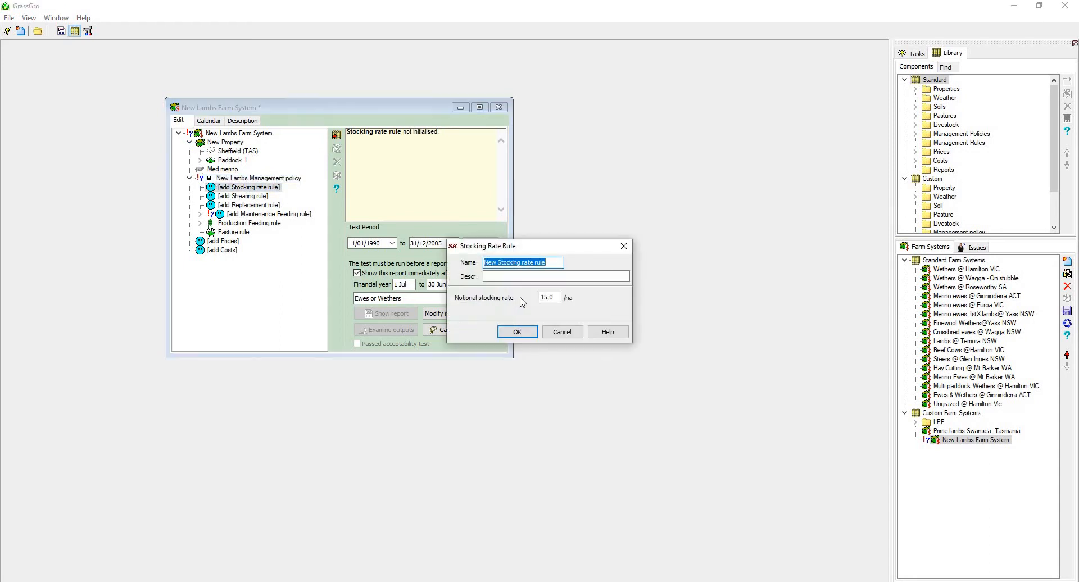
click(557, 298)
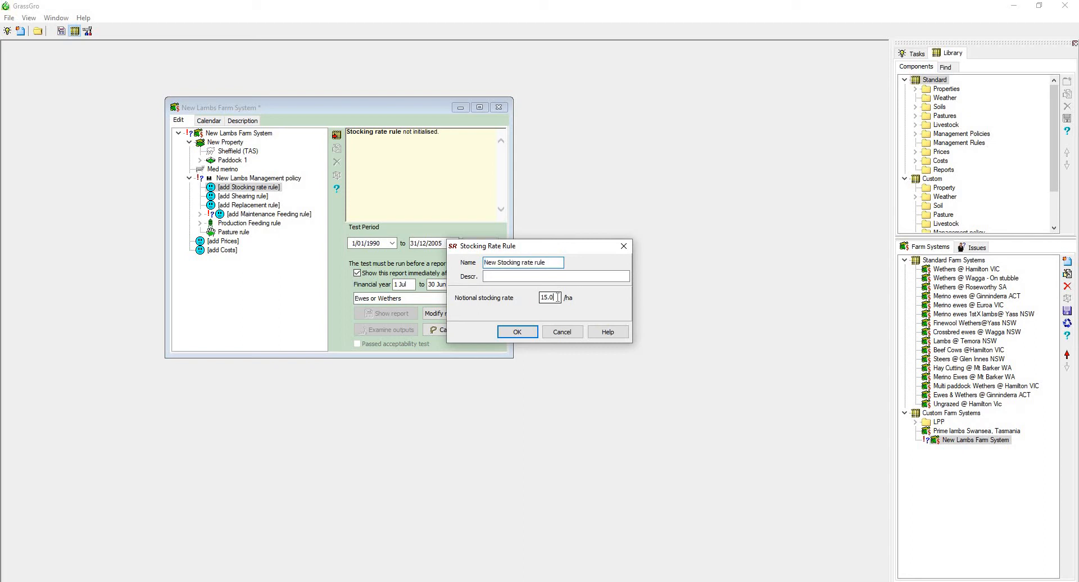
drag(552, 297, 510, 301)
text(10)
click(517, 332)
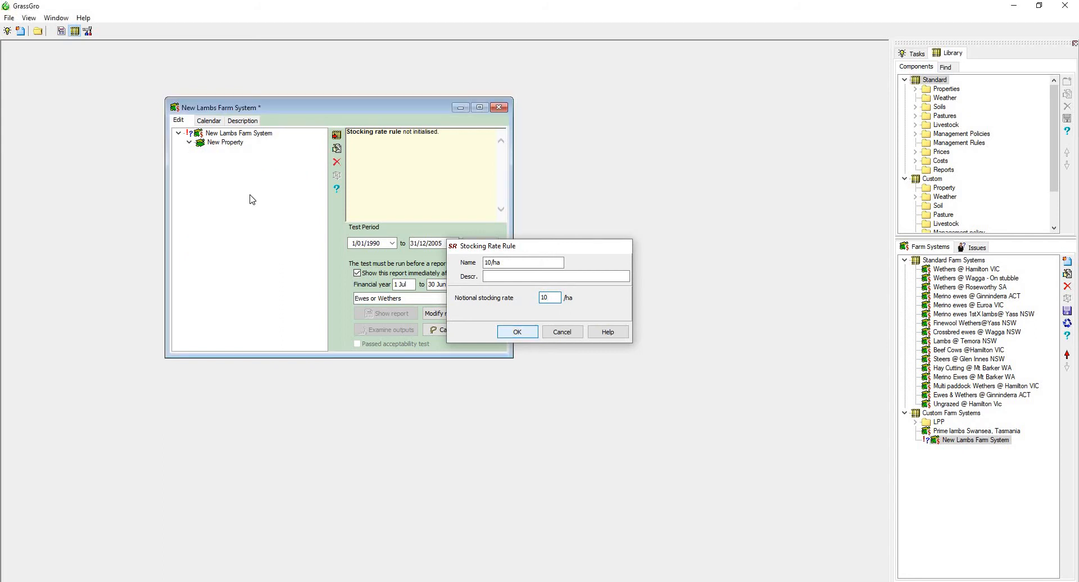
Add a shearing rule to the management policy with the default shearing date of 15 Dec.
double_click(250, 195)
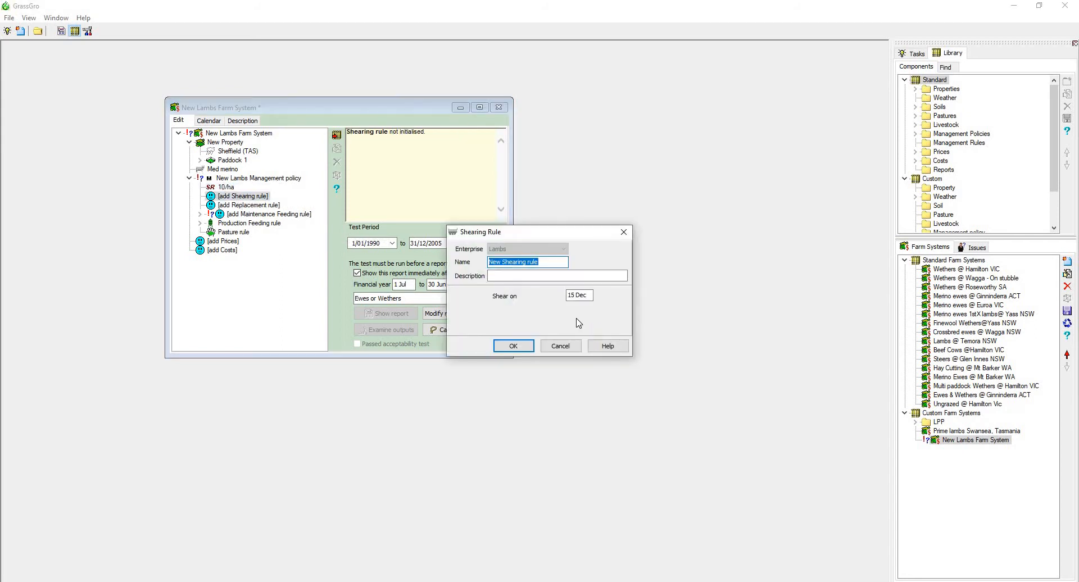
click(529, 346)
Start a replacement rule with a lamb purchase weight of 38 kg and sales at target weight.
key(Down)
key(Return)
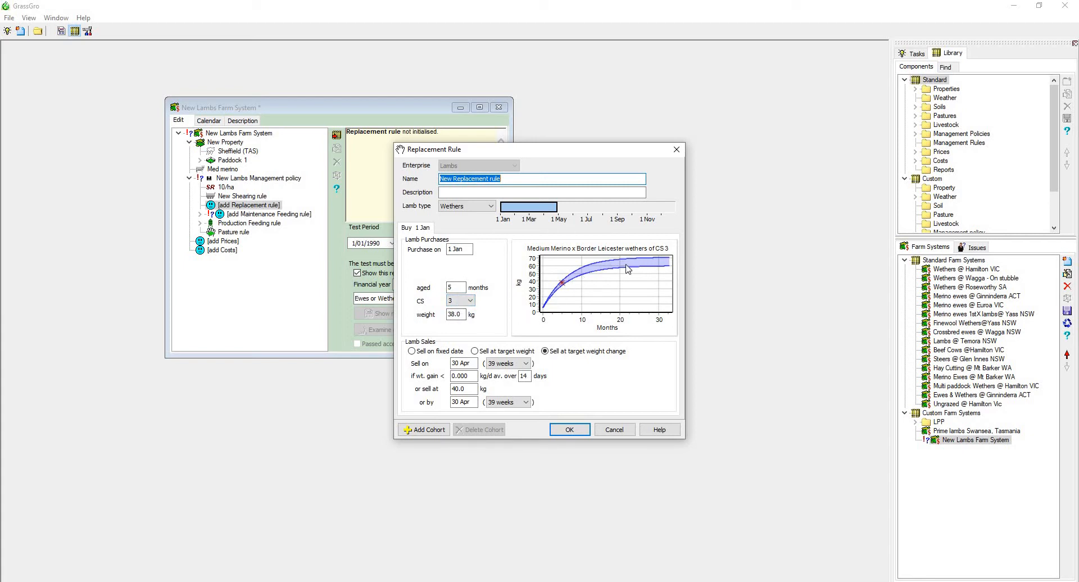
click(463, 315)
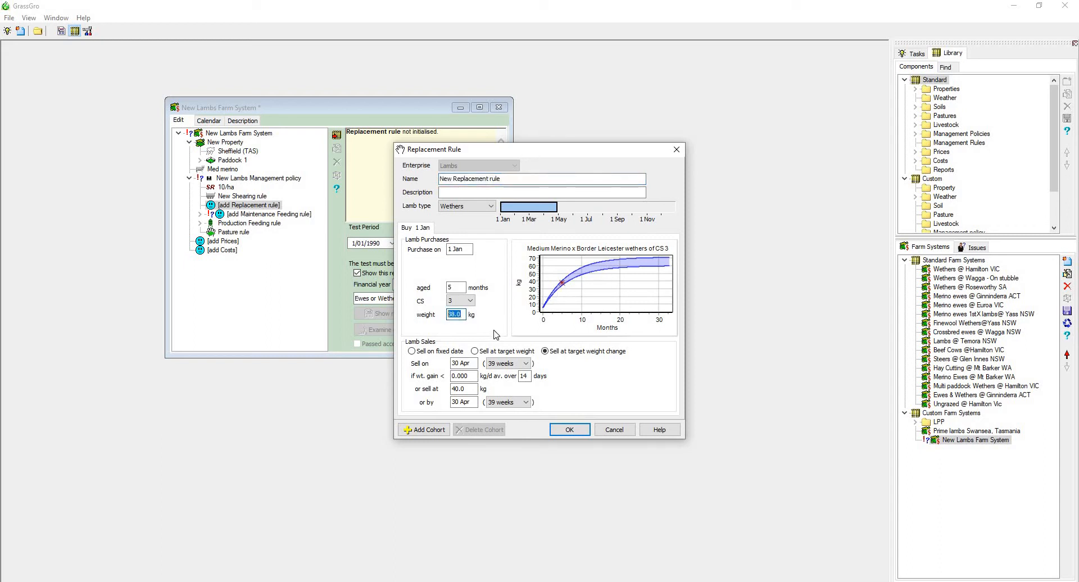
text(20)
click(474, 351)
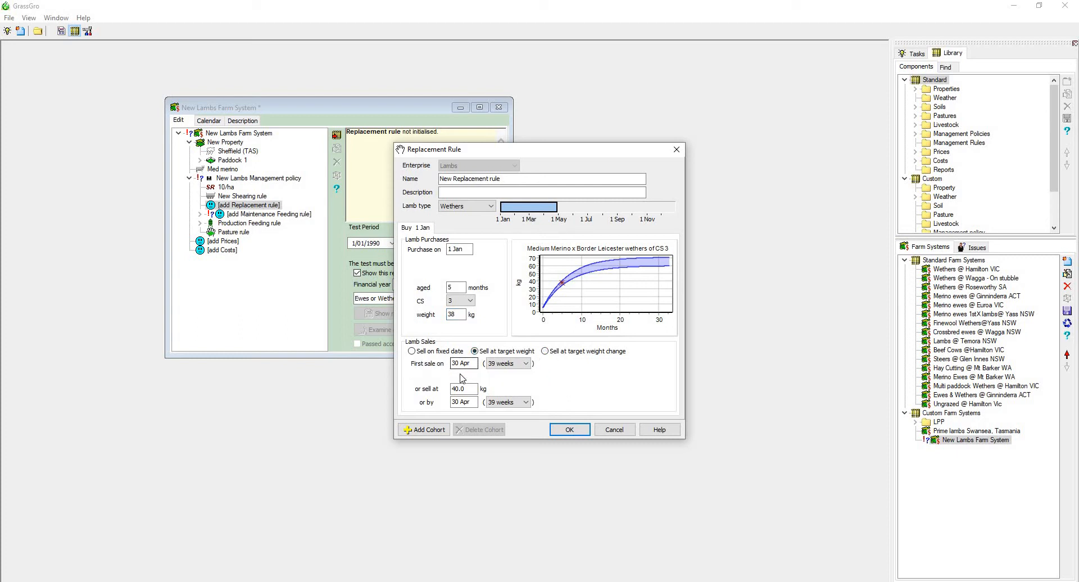
click(499, 365)
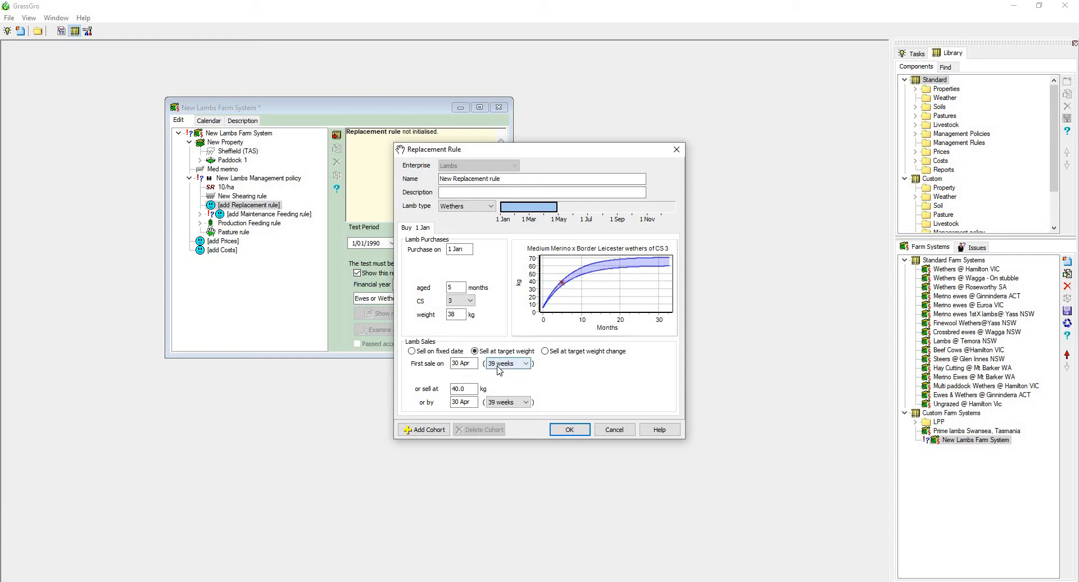
click(465, 388)
click(470, 389)
click(470, 364)
click(474, 402)
Add a second lamb purchase cohort to the replacement rule and return to the 1 Jan cohort.
click(441, 430)
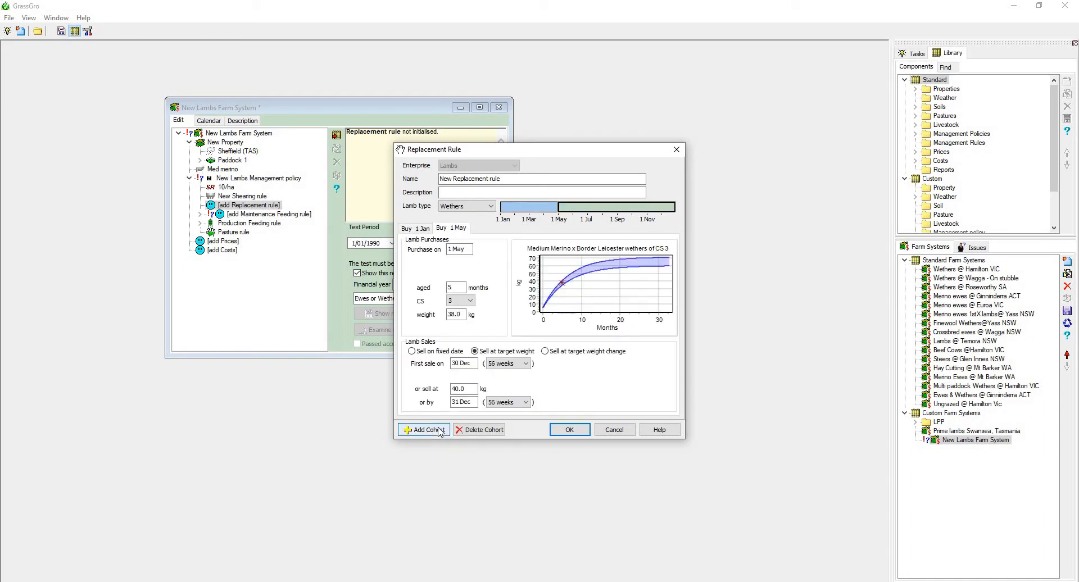
click(425, 228)
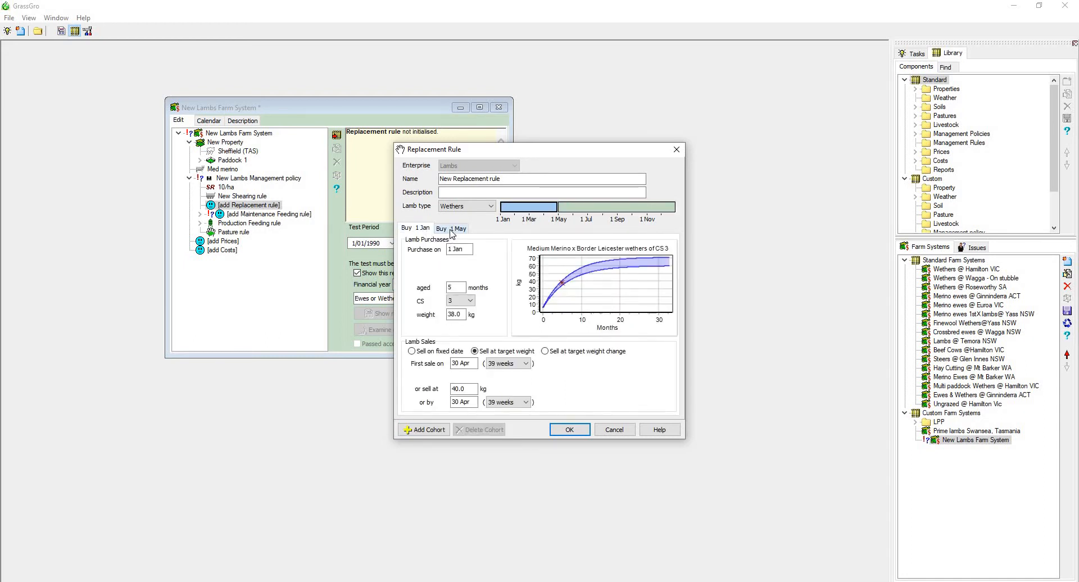
Delete the 1 May lamb purchase cohort and save the replacement rule with only the 1 Jan cohort.
click(452, 230)
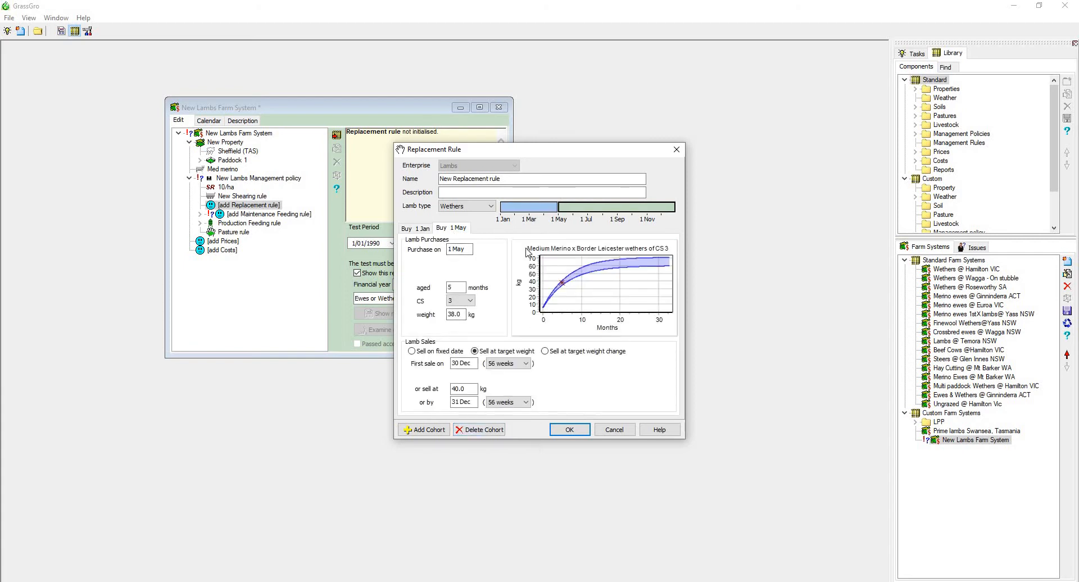
click(484, 434)
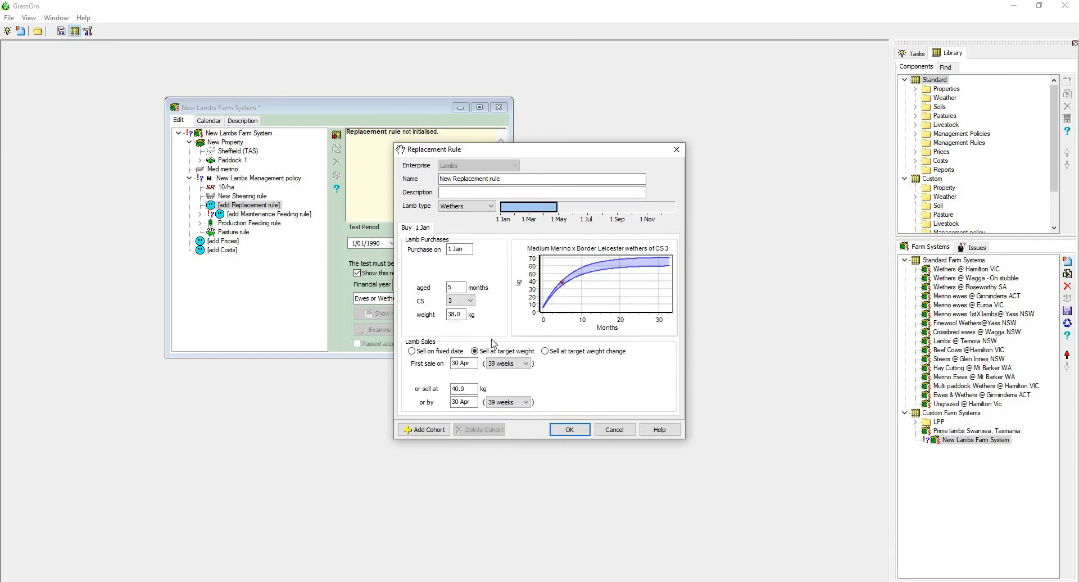
click(570, 428)
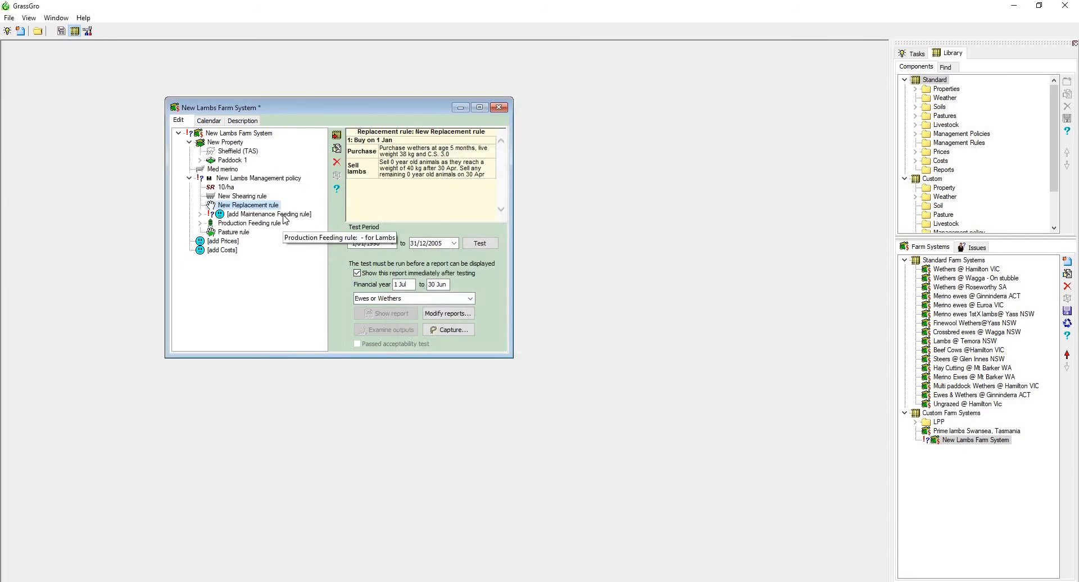
Start a maintenance feeding rule that feeds weaners in a feedlot and ends deferment when available green DM exceeds 500 kg/ha.
click(284, 215)
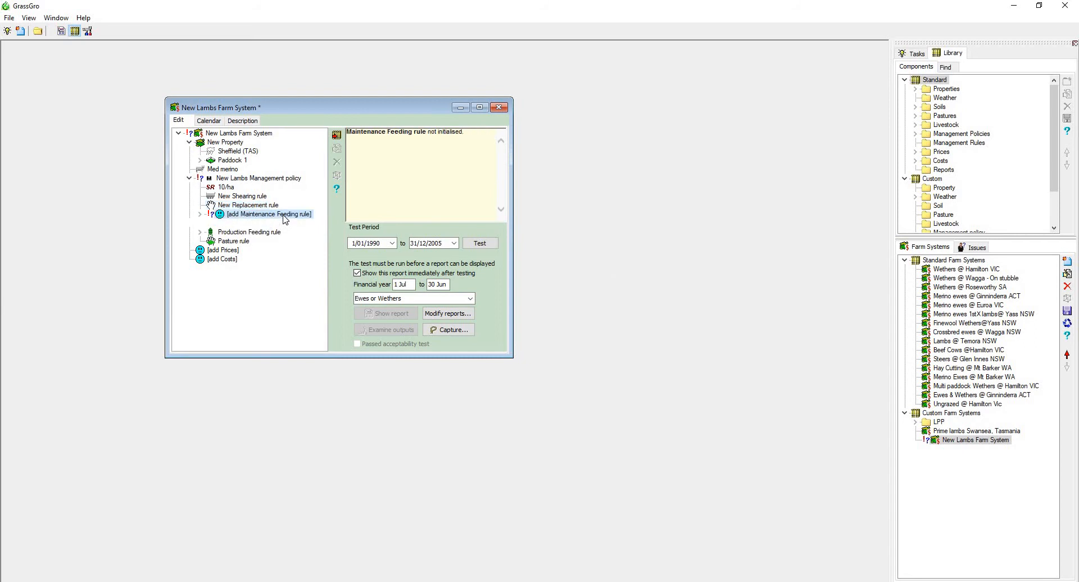
double_click(284, 215)
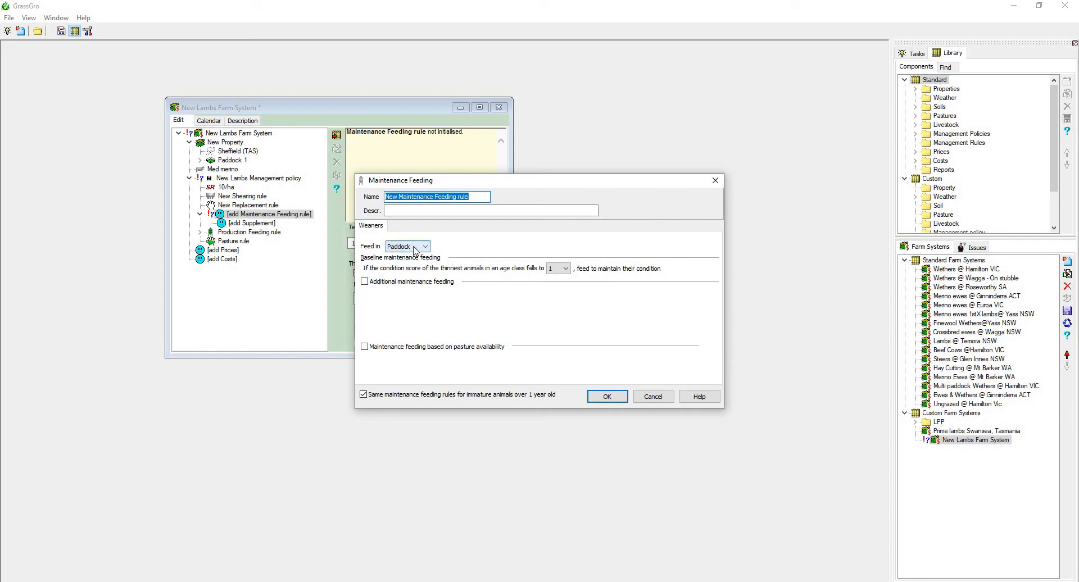
click(415, 250)
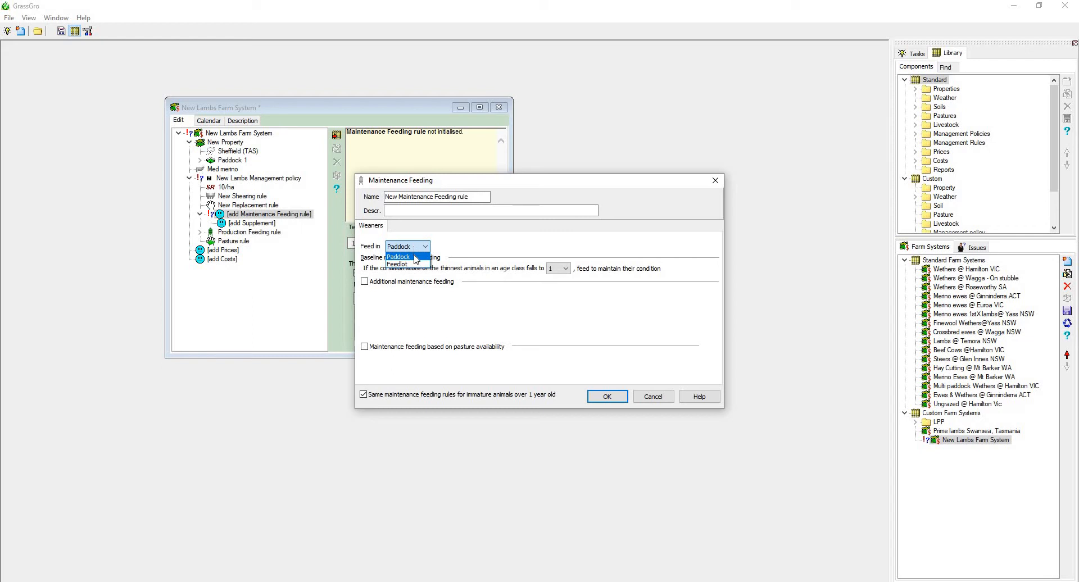
click(414, 264)
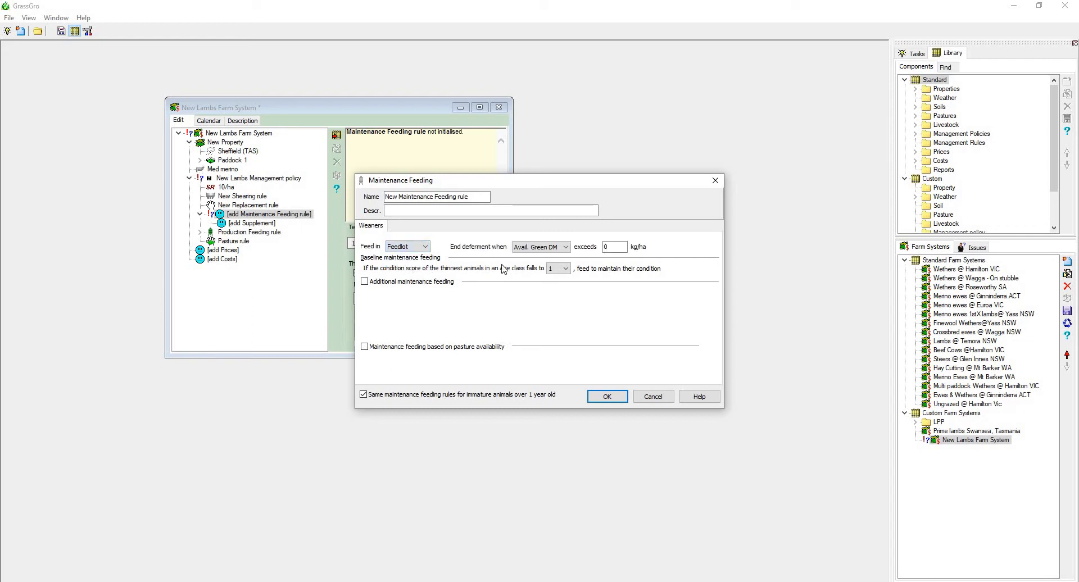
click(556, 247)
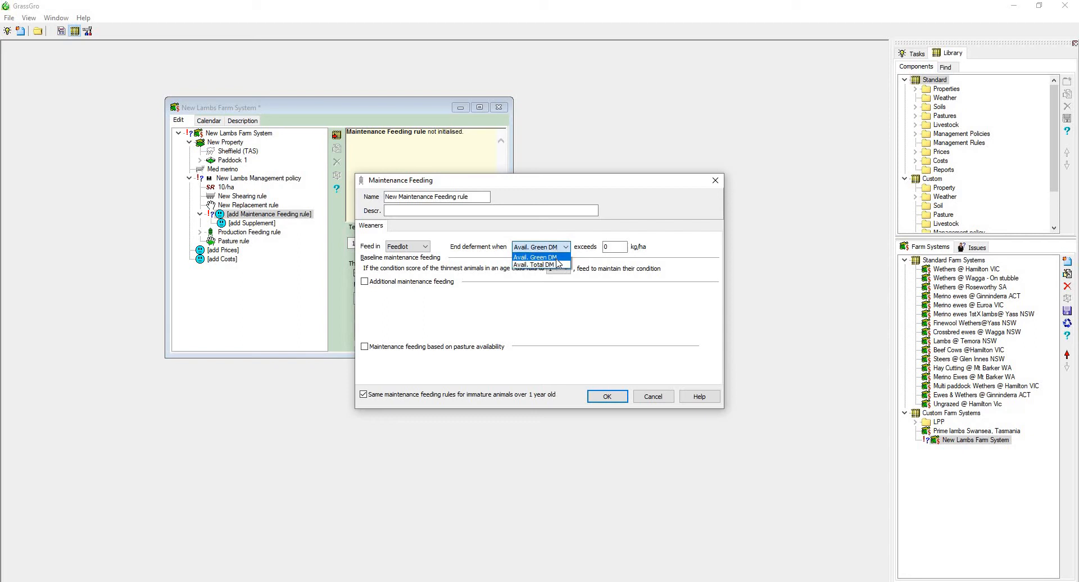
click(607, 248)
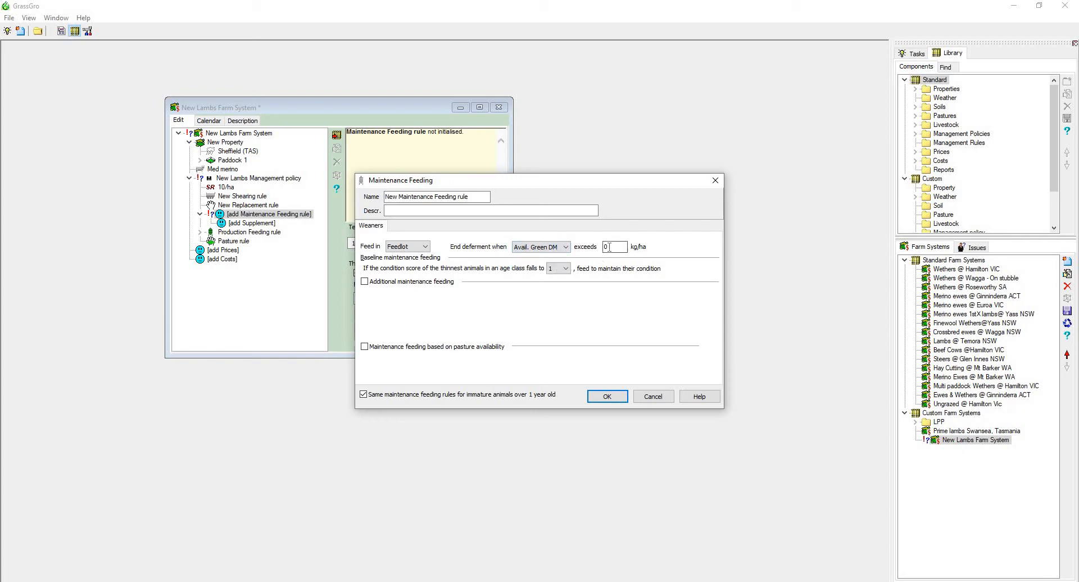
double_click(606, 247)
click(371, 283)
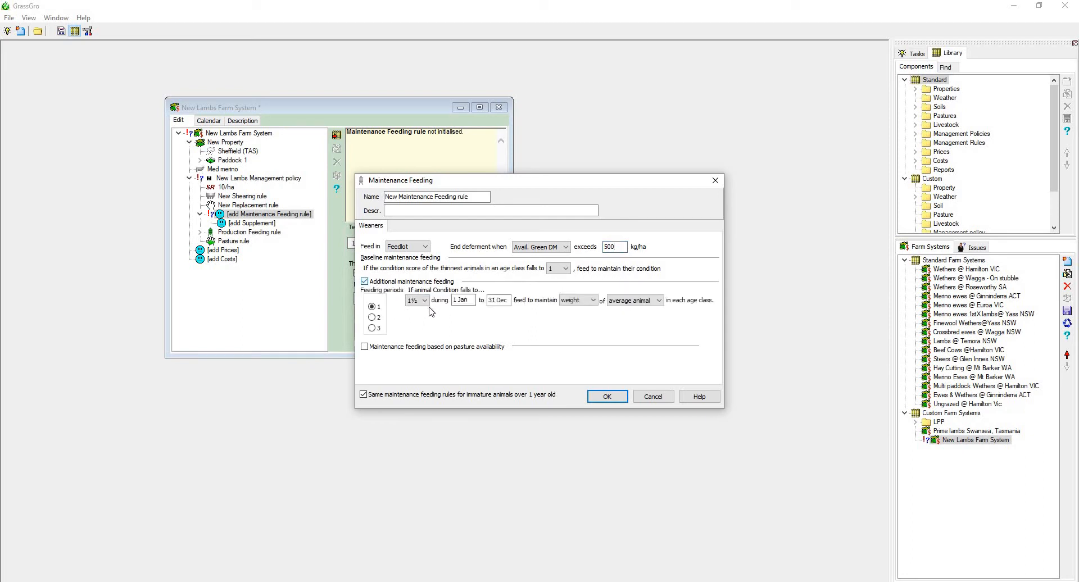
click(374, 282)
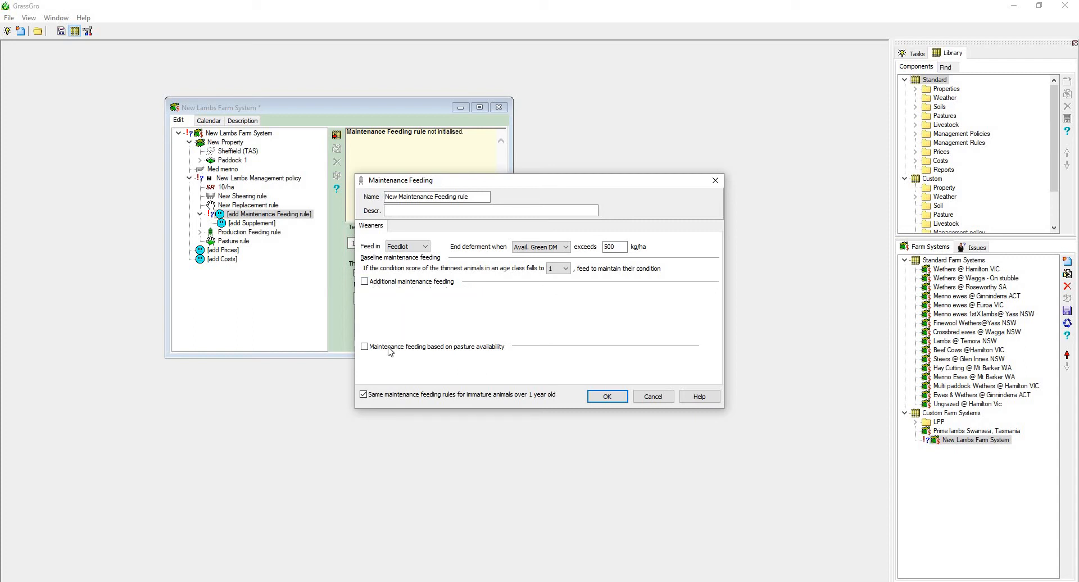
click(390, 352)
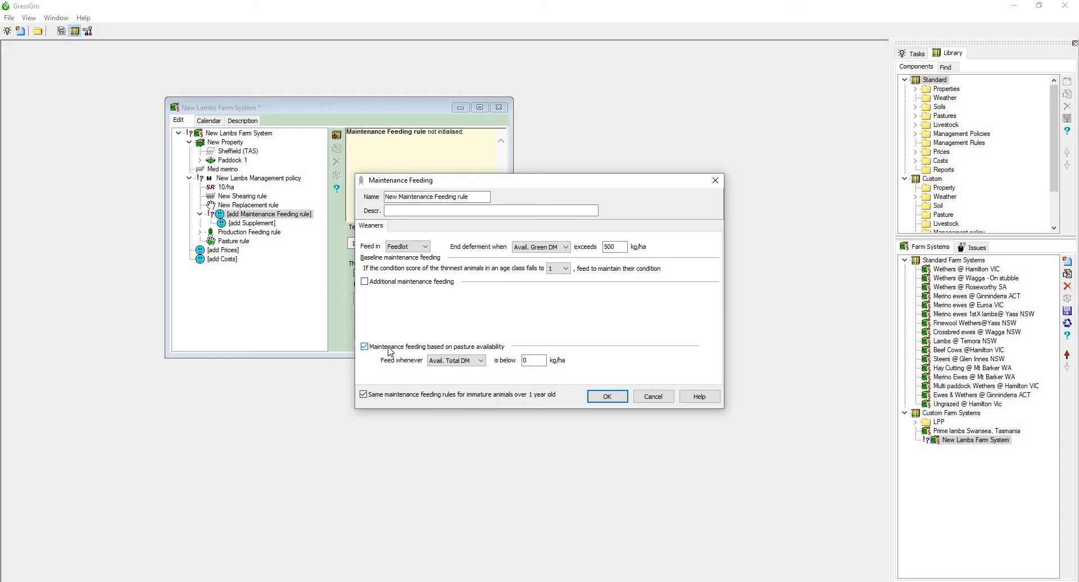
click(391, 351)
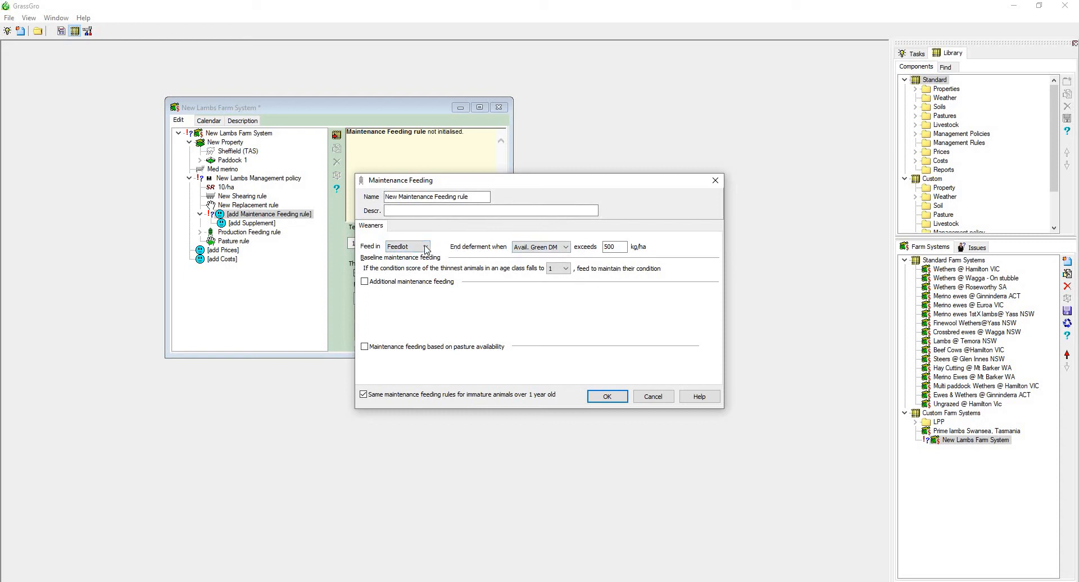
Save the maintenance feeding rule and give it a Barley, whole supplement at 100%, fed as the specified ration.
click(605, 397)
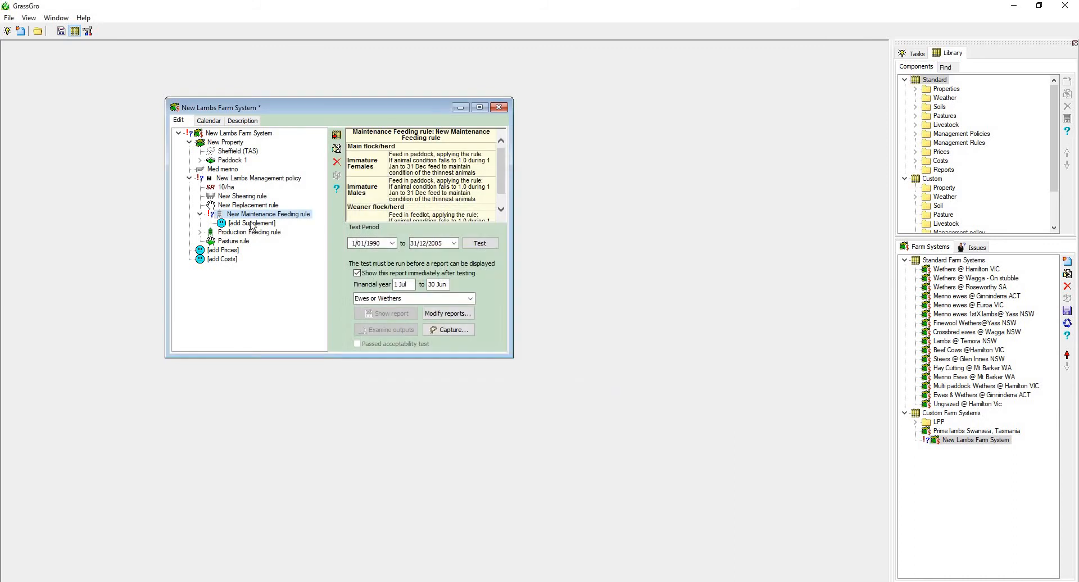
double_click(250, 224)
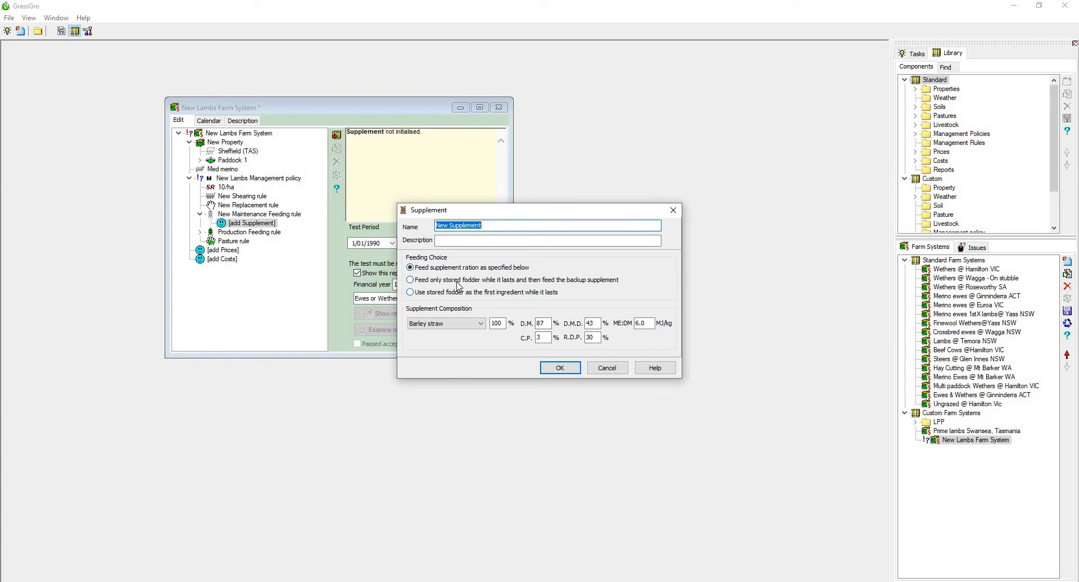
click(464, 324)
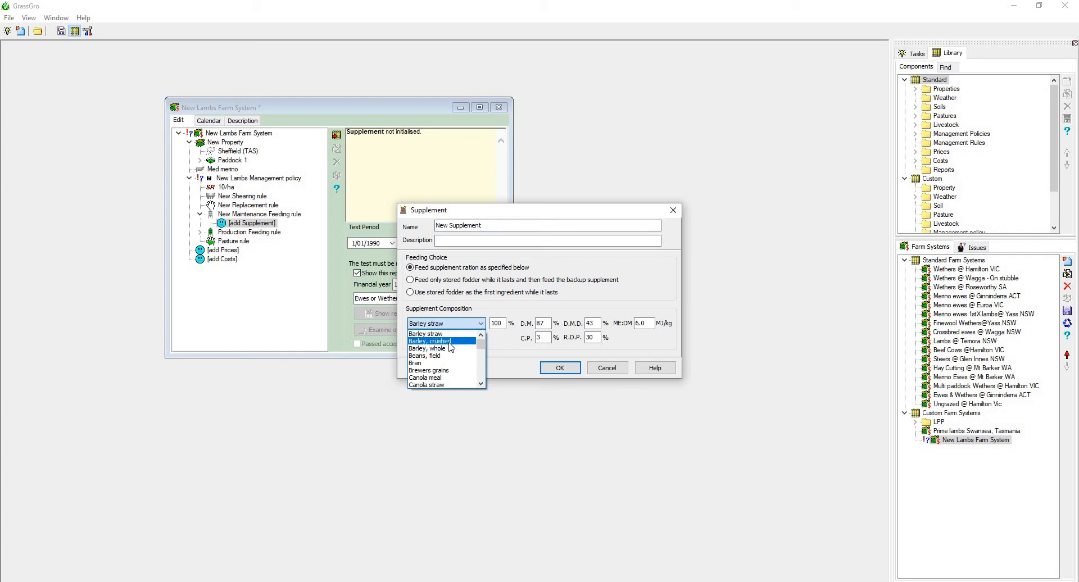
click(449, 349)
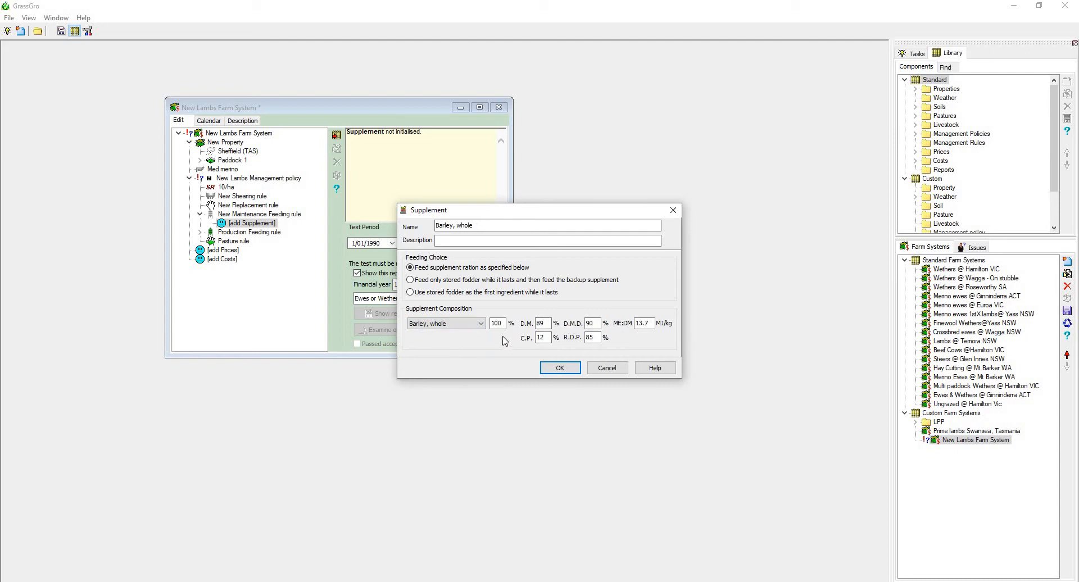
click(559, 368)
Open the production feeding rule and accept it with the production feeding type left at None.
click(200, 232)
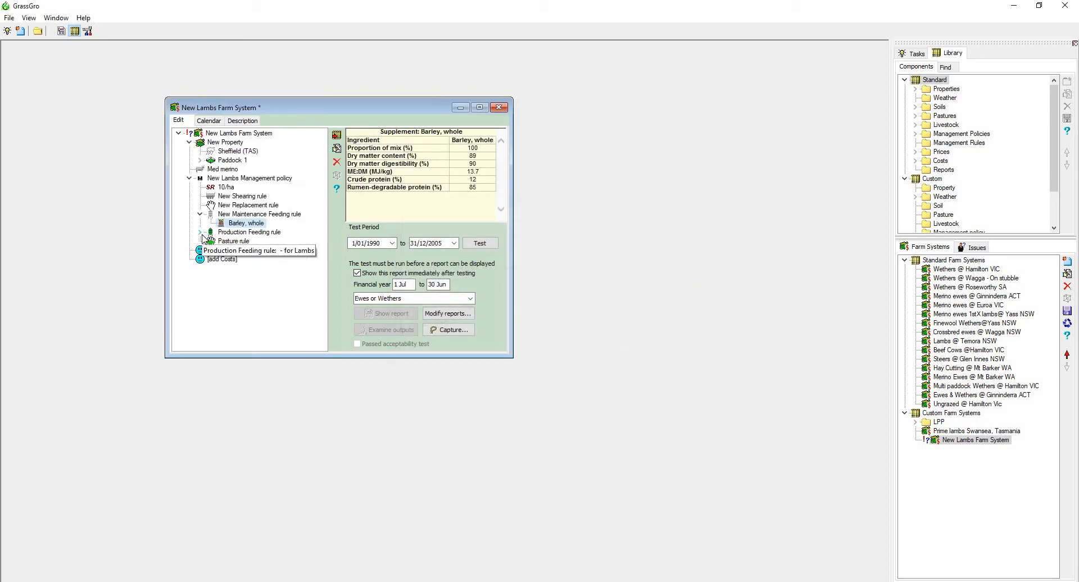
double_click(240, 233)
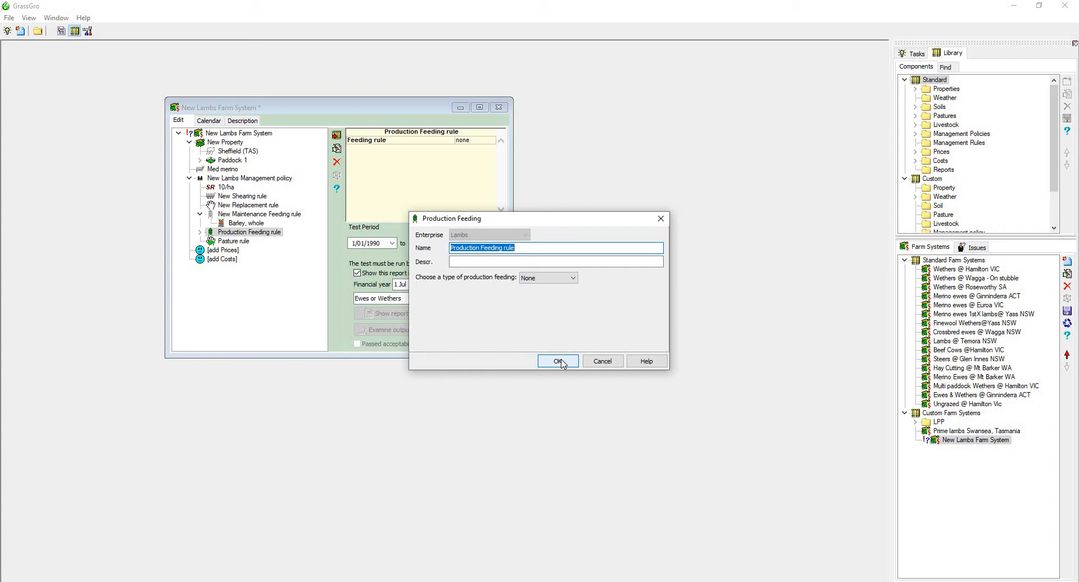
click(558, 362)
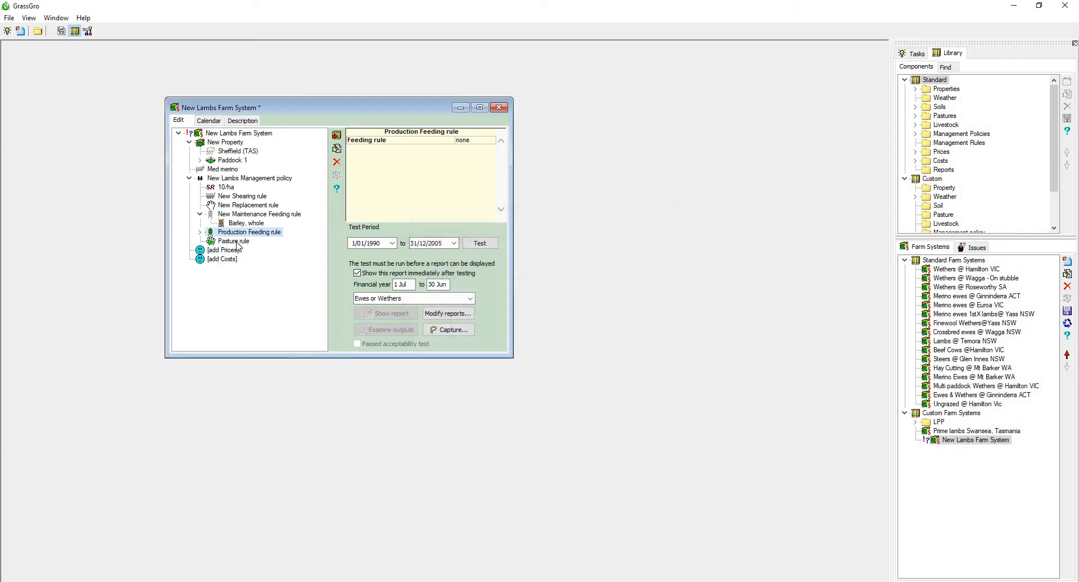
Turn on resetting of pasture species without a date in the pasture rule, select Paddock 1 for irrigation, and accept the rule.
double_click(234, 241)
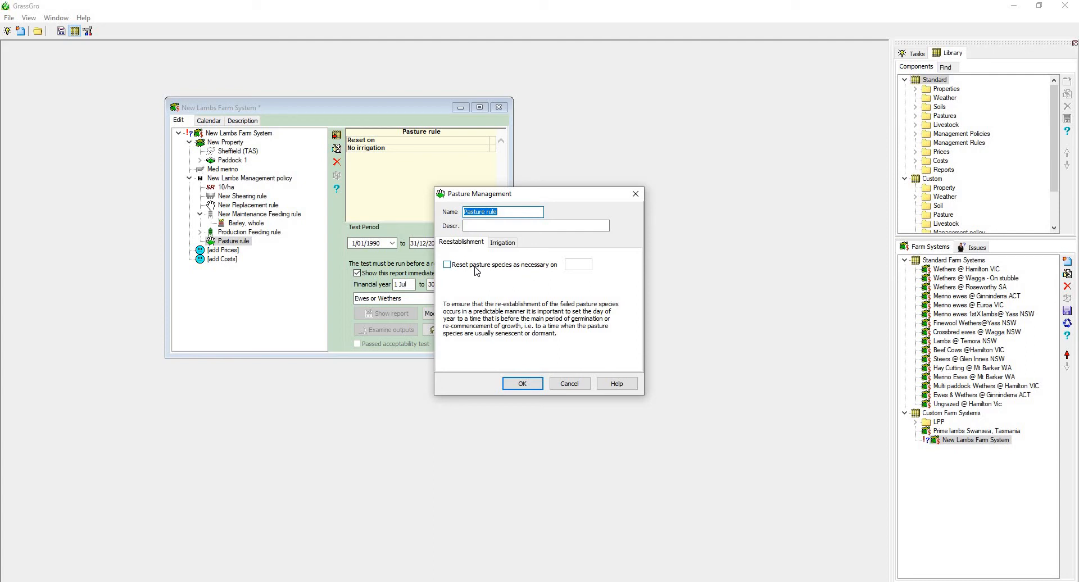
click(500, 244)
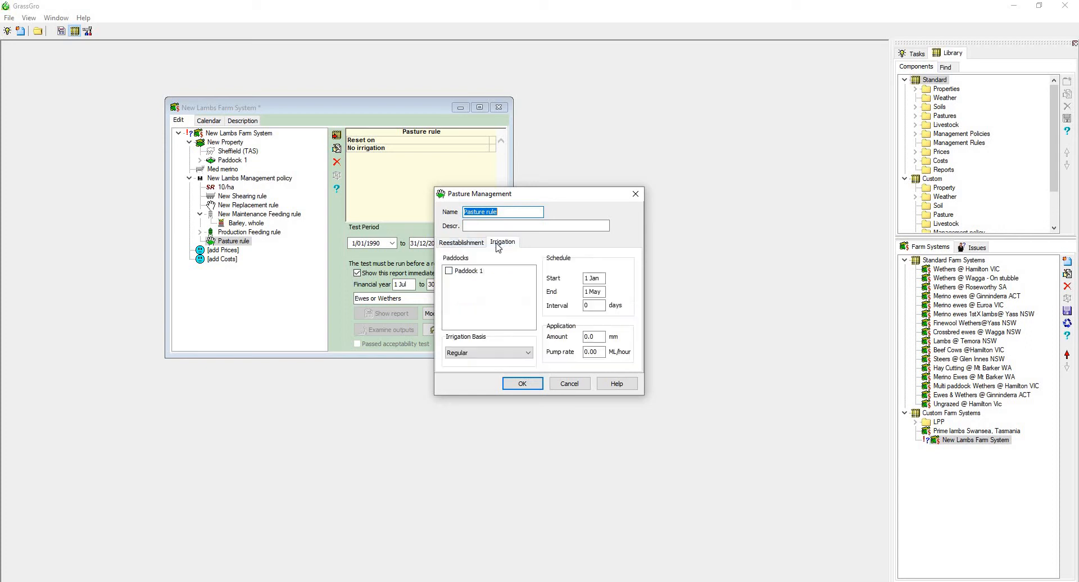
click(464, 244)
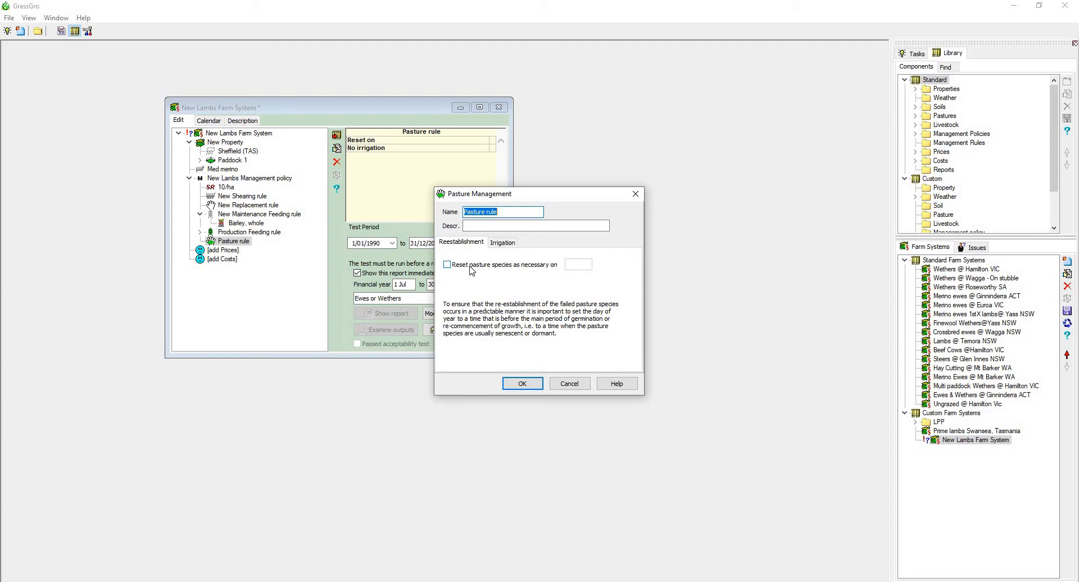
click(470, 268)
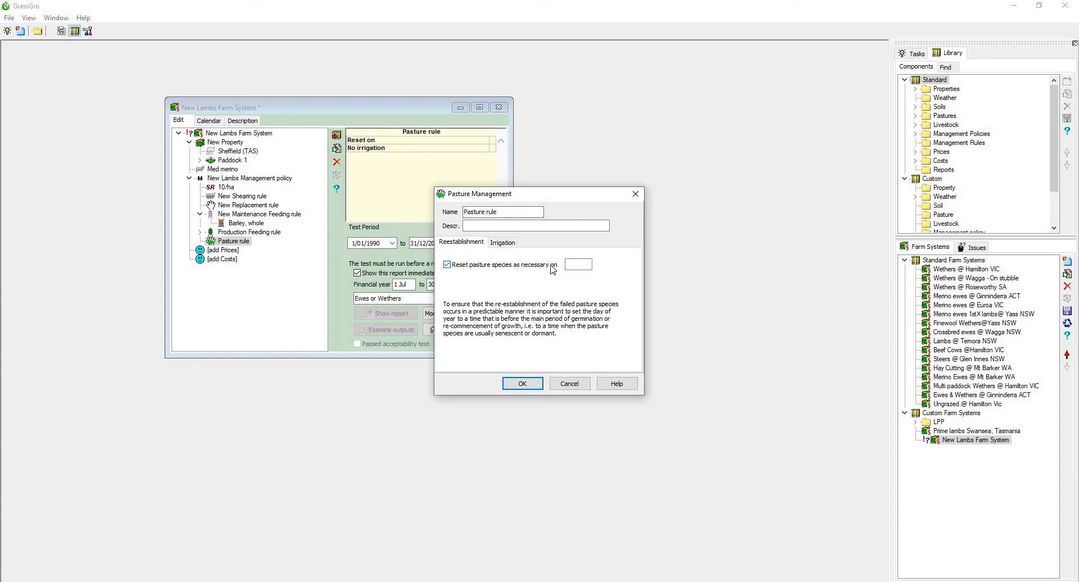
click(501, 246)
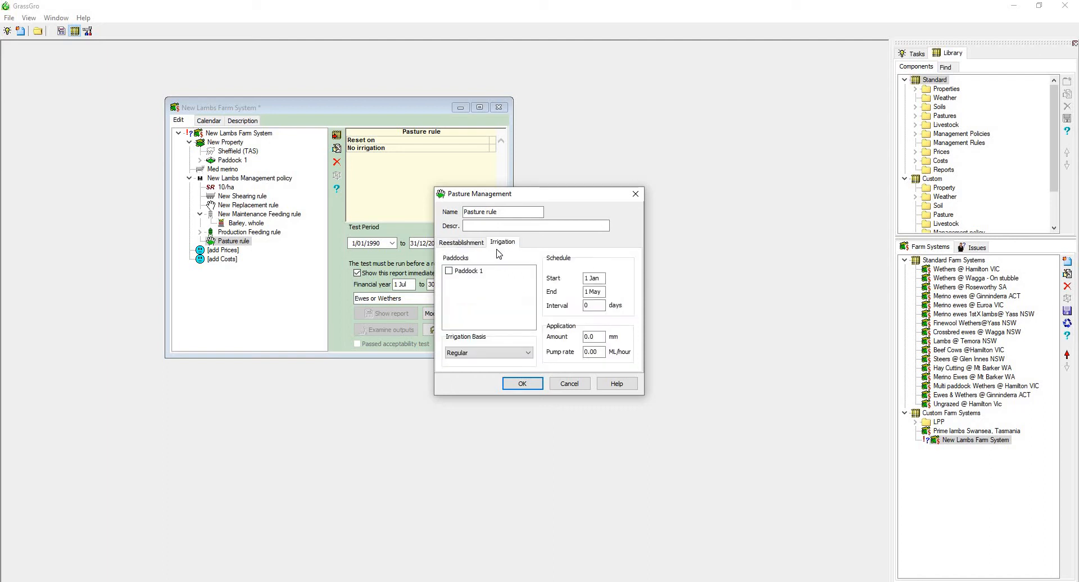
click(450, 271)
click(456, 273)
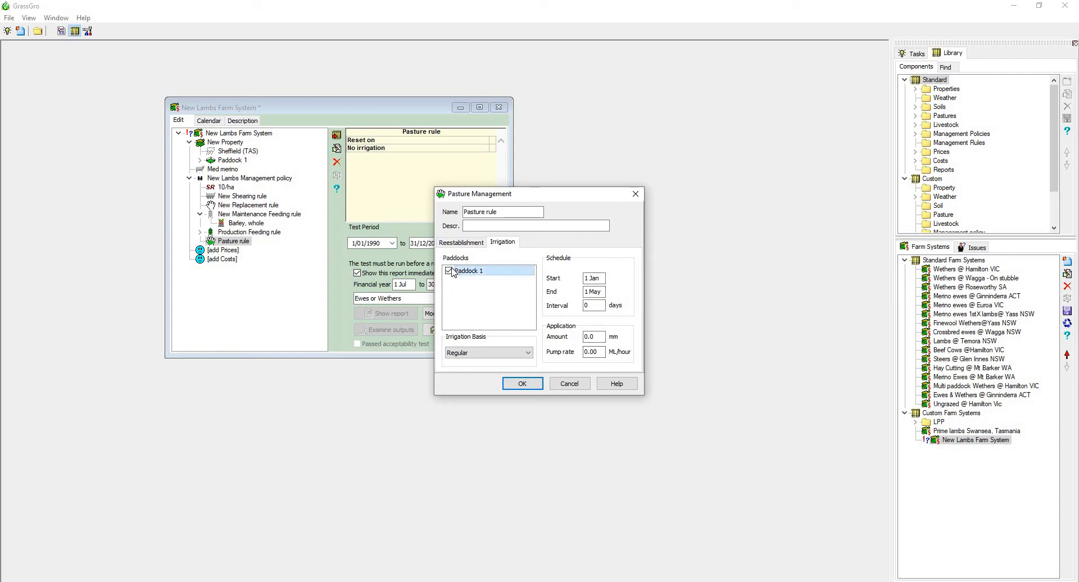
click(524, 384)
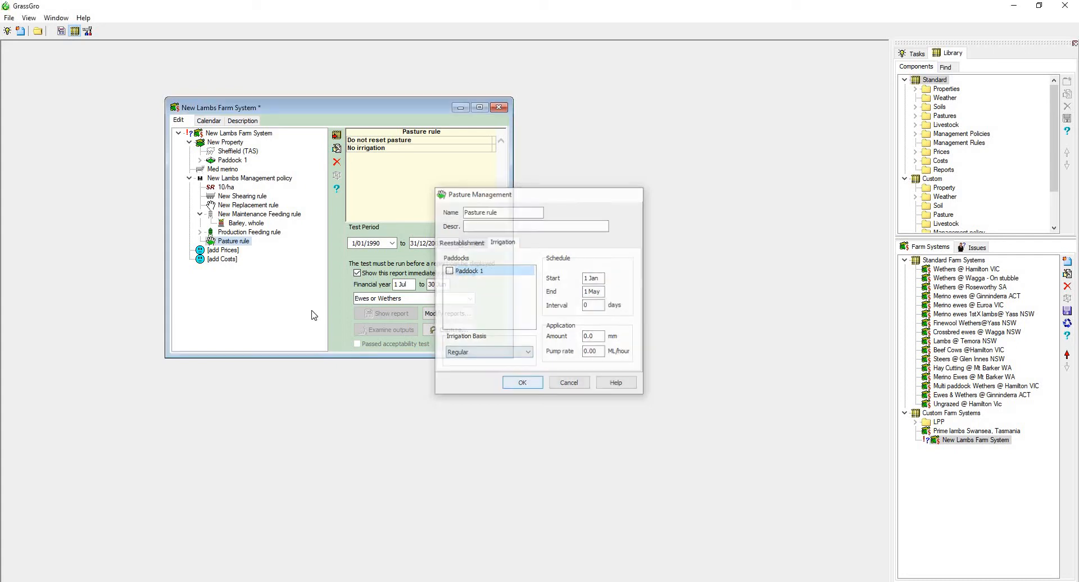
Add prices to the farm system under the default name, keeping the default lamb enterprise and hay cutting values.
click(220, 251)
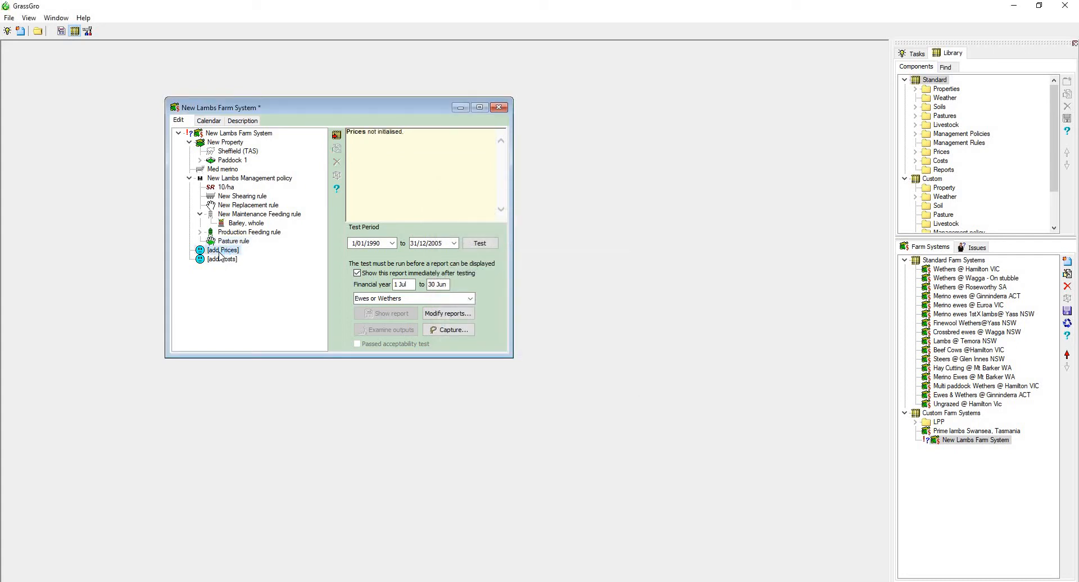
double_click(220, 253)
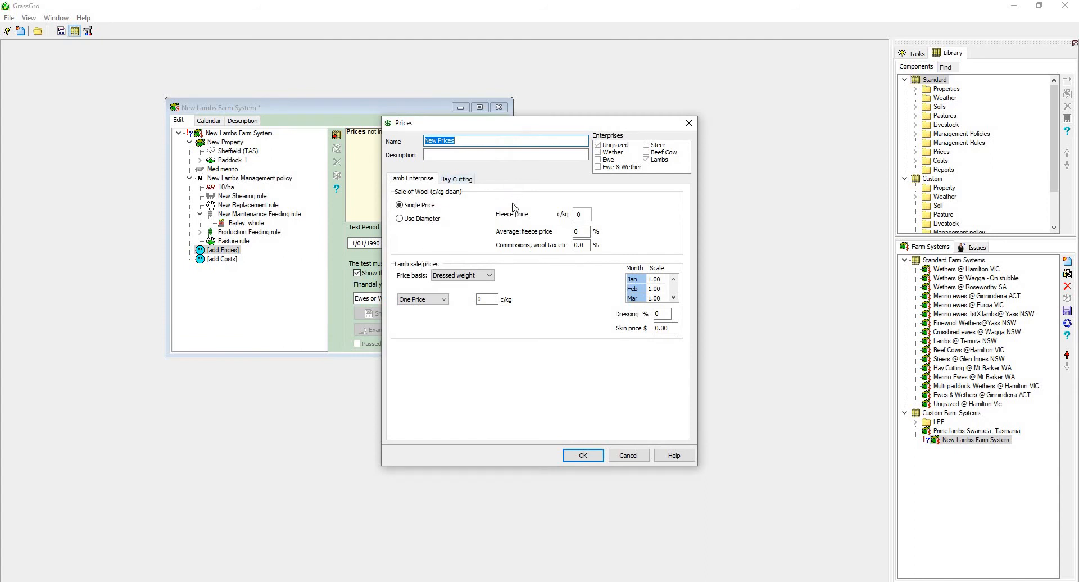
click(457, 180)
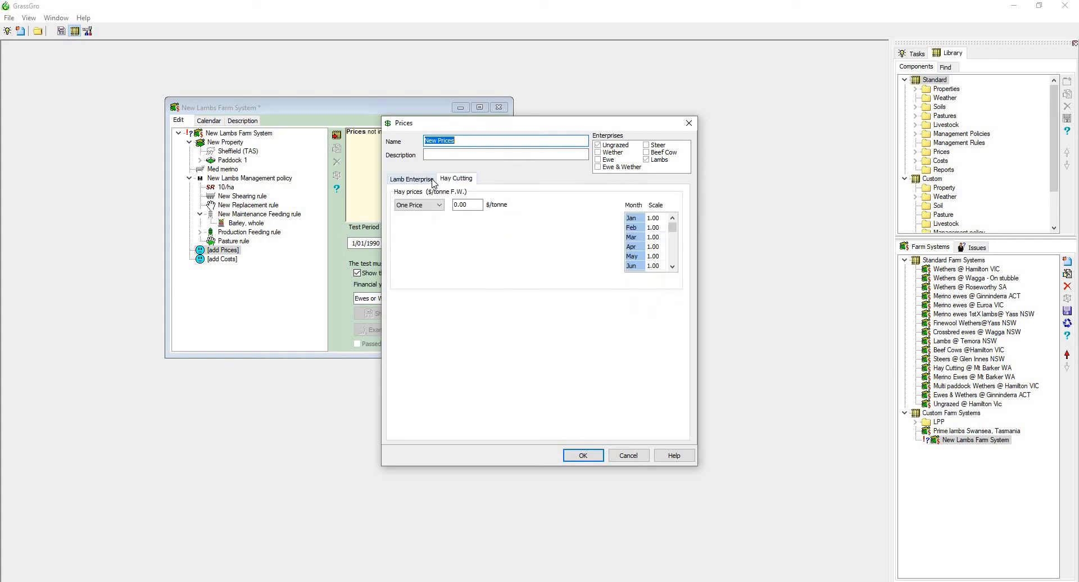
click(432, 180)
click(594, 455)
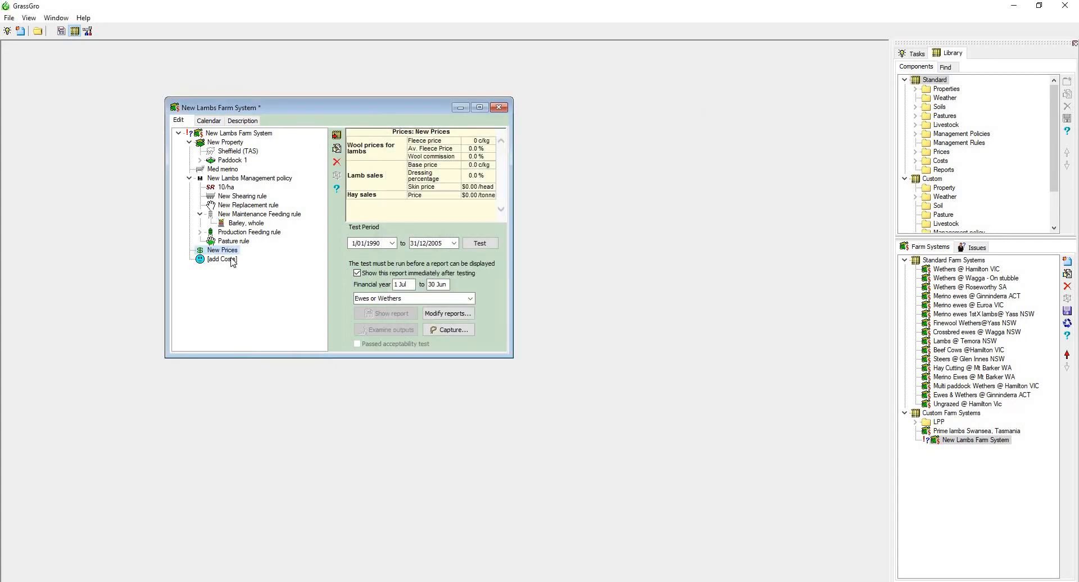
Start a costs component for the farm system and add Barley, whole to its supplement ingredients.
double_click(230, 260)
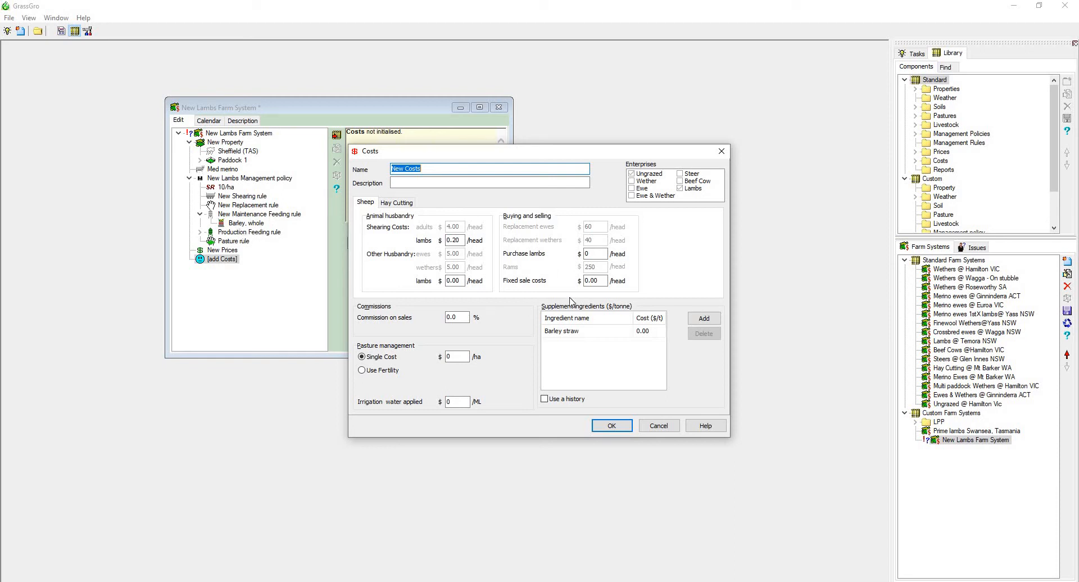
click(704, 318)
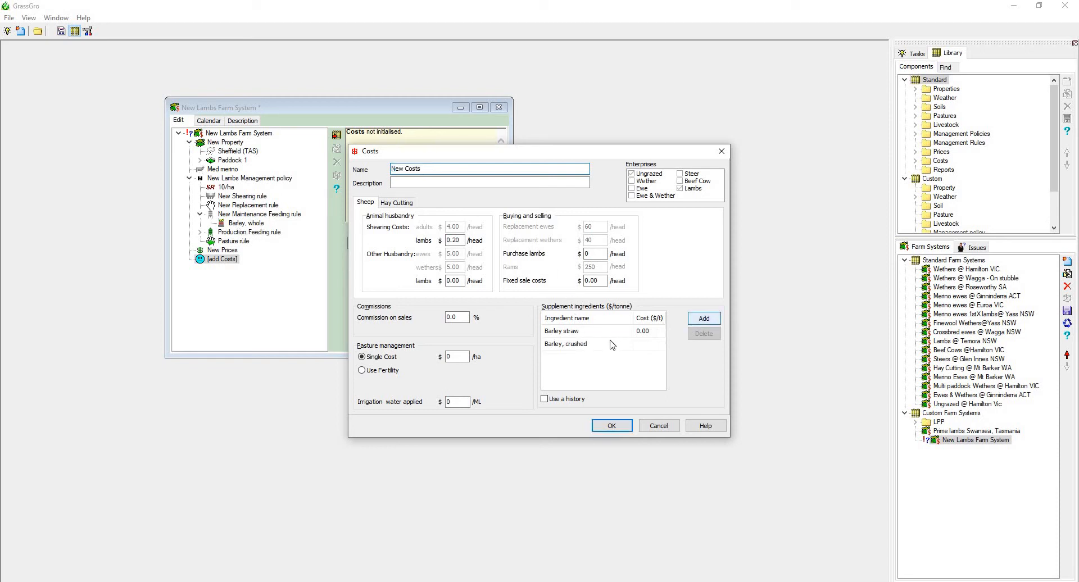
click(609, 343)
click(622, 343)
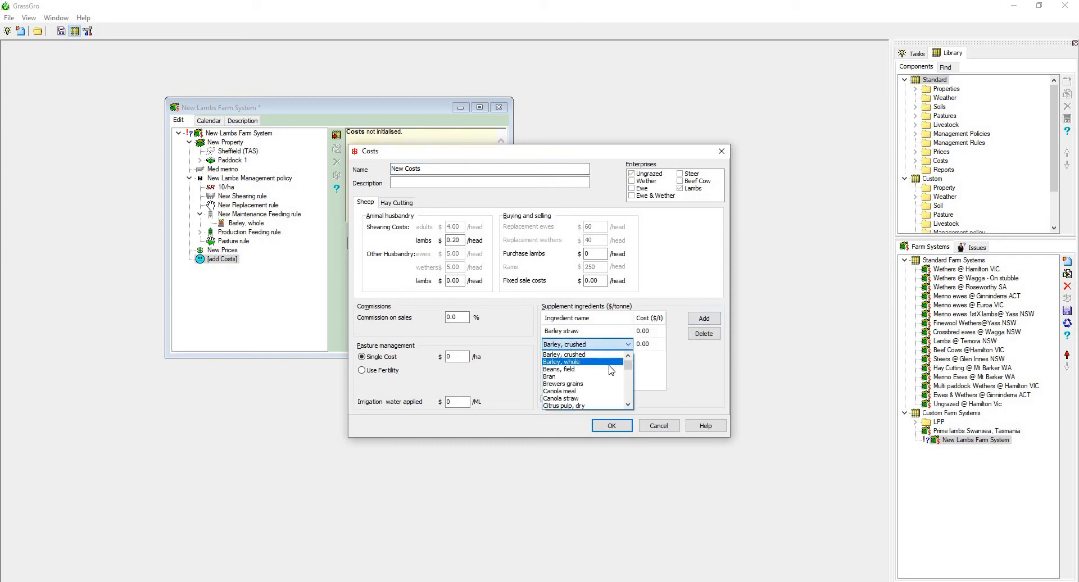
click(607, 362)
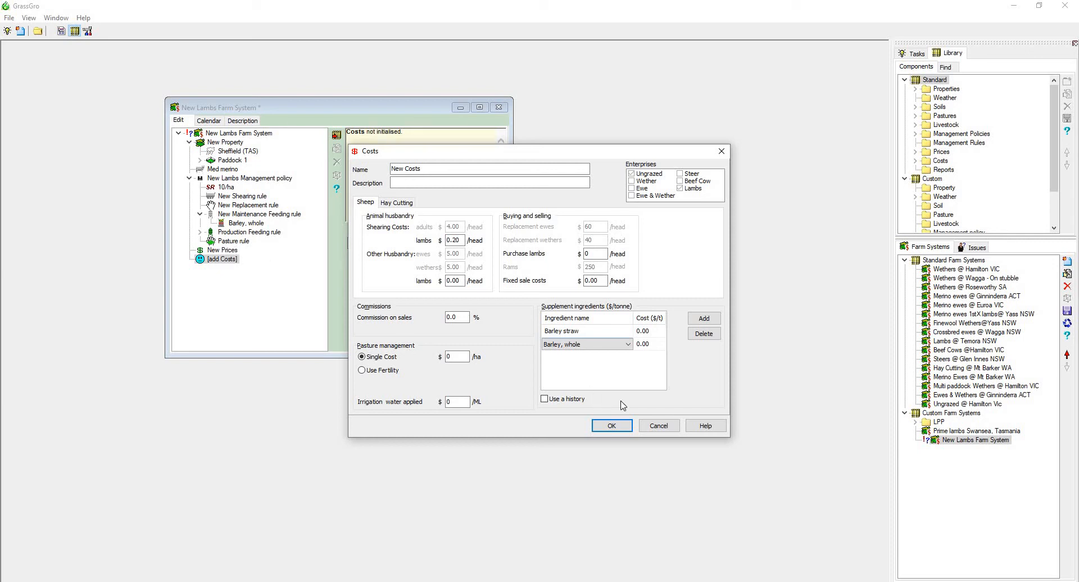
Accept the new costs component and widen the farm system window.
click(611, 426)
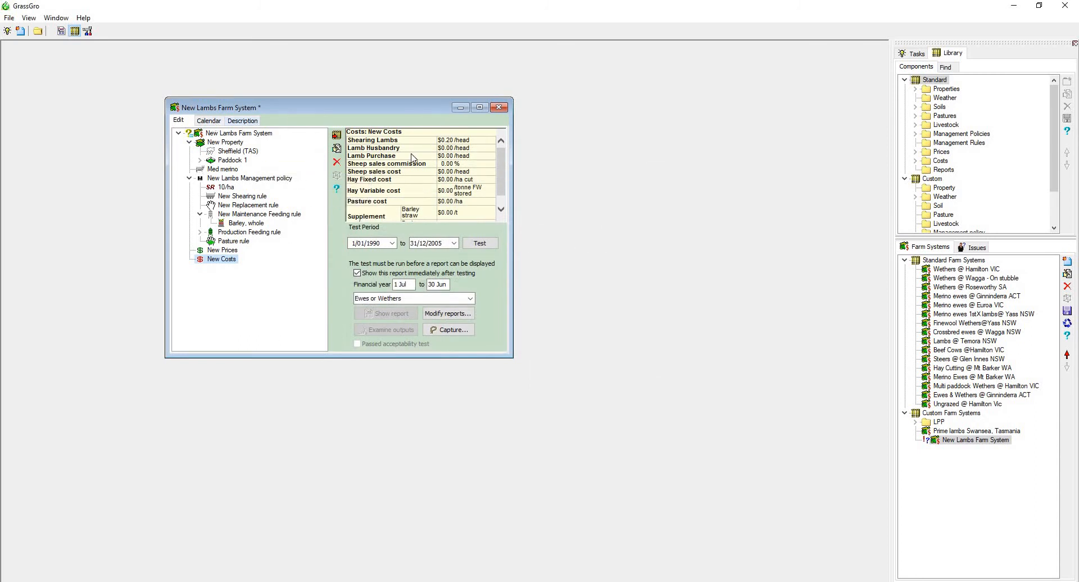
drag(511, 190, 627, 191)
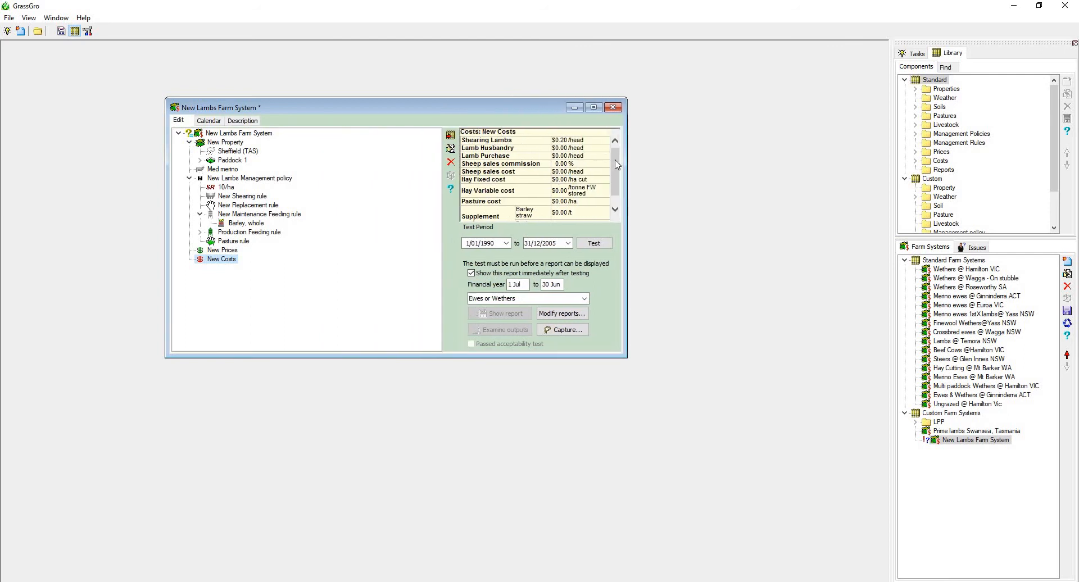
drag(615, 161, 523, 223)
Check the available test report types, keeping Ewes or Wethers, and examine the farm system's calendar of replacement, sale and shearing dates.
click(555, 298)
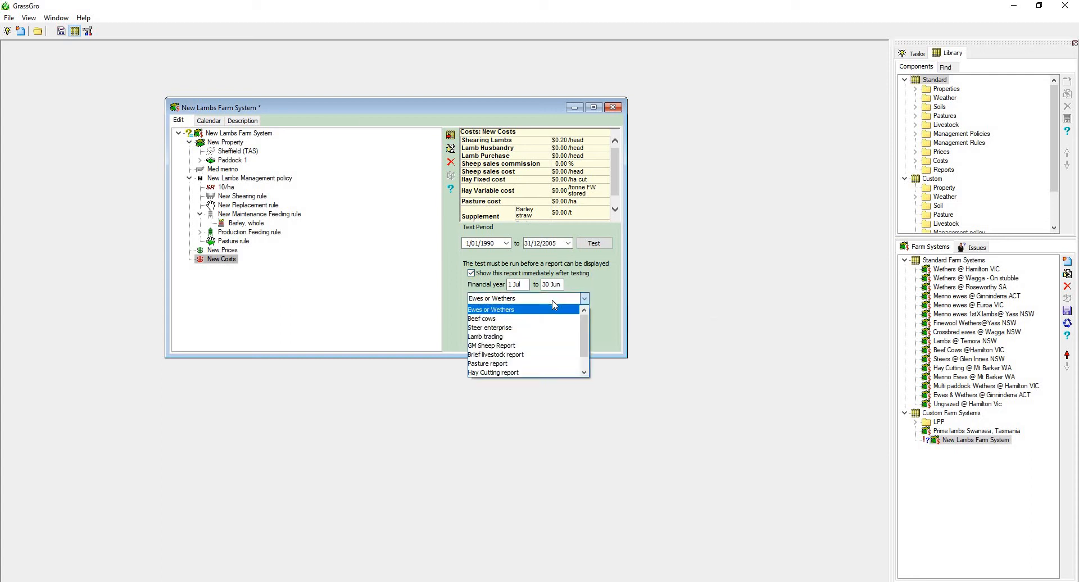
click(553, 302)
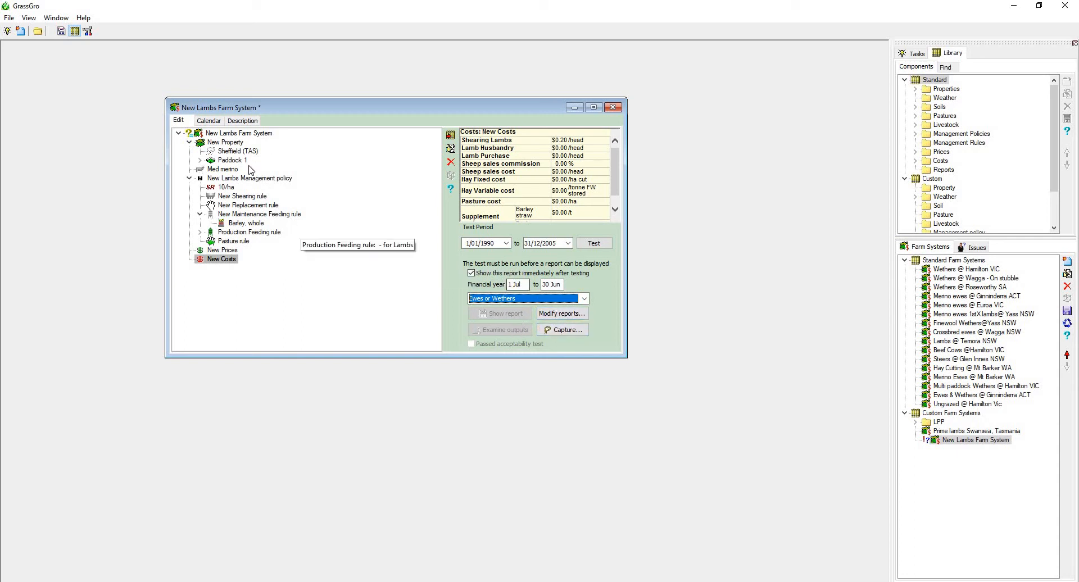
click(209, 122)
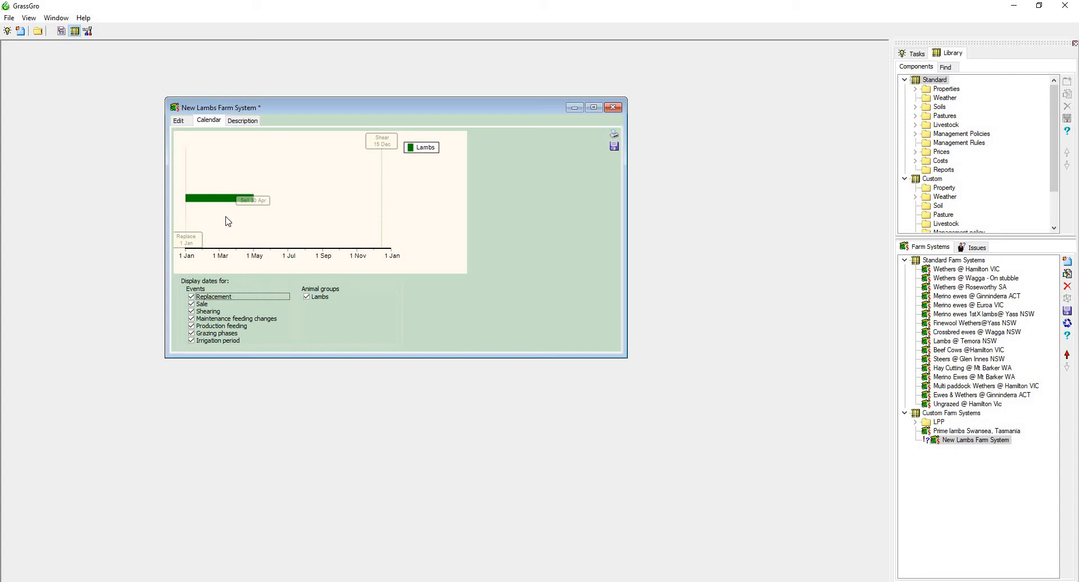
mouse_move(231, 203)
mouse_move(382, 178)
Read through the generated farm system description, covering property, weather, soil, pasture and livestock.
click(243, 120)
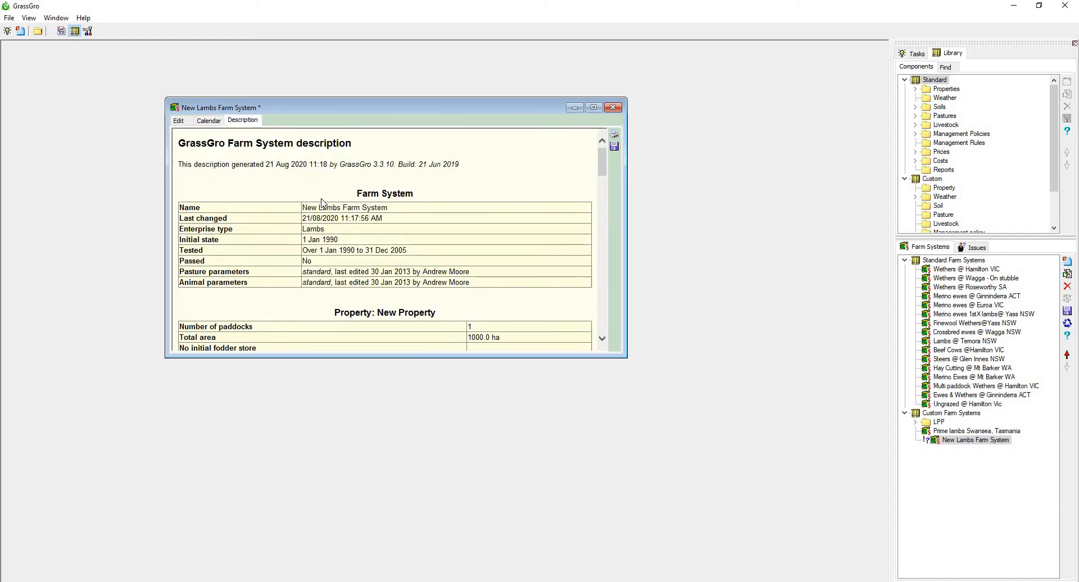
scroll(322, 203, down, 5)
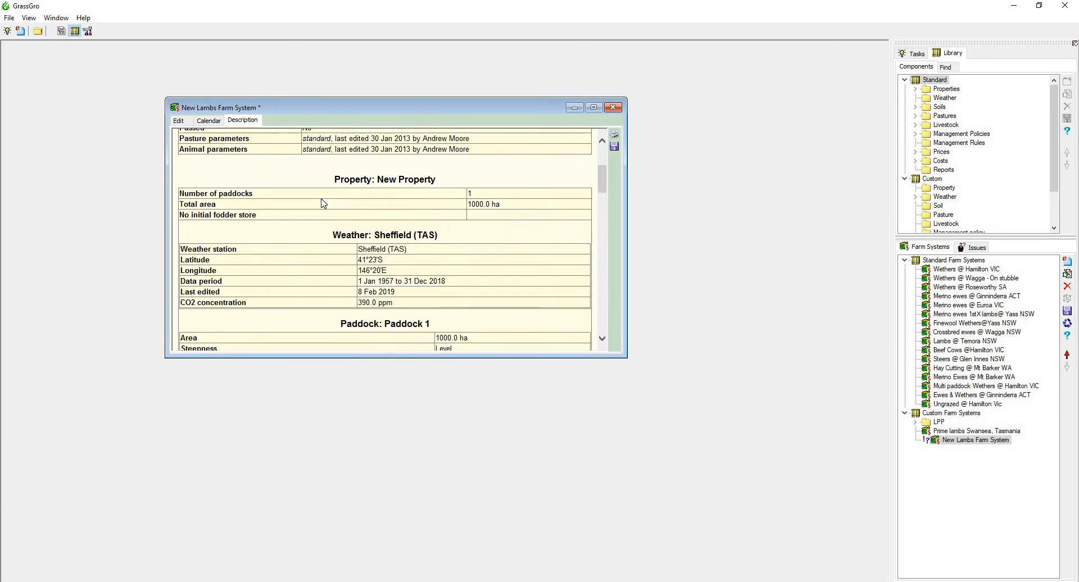
scroll(322, 203, down, 5)
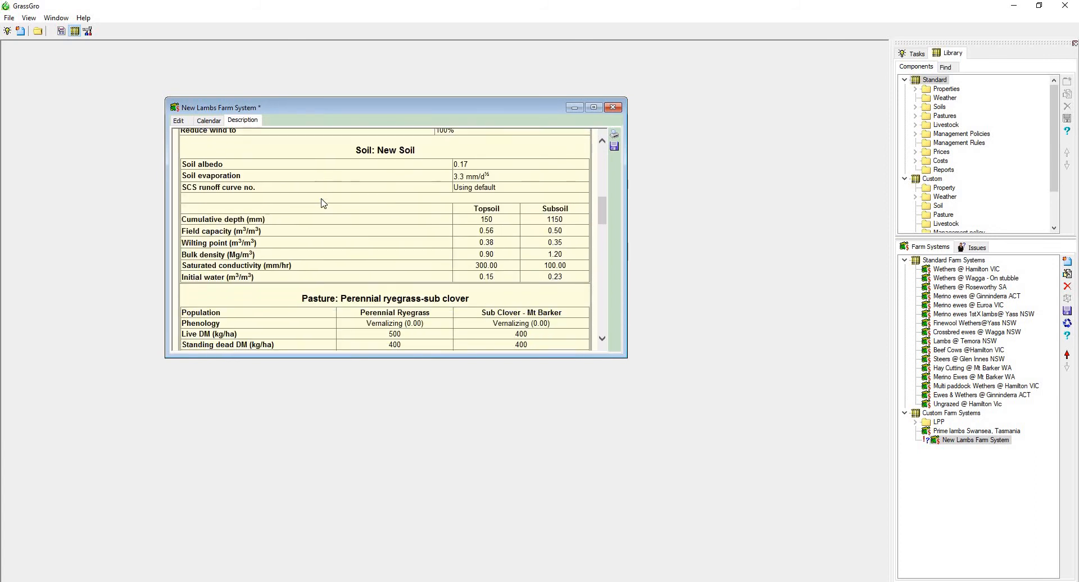
scroll(324, 203, down, 5)
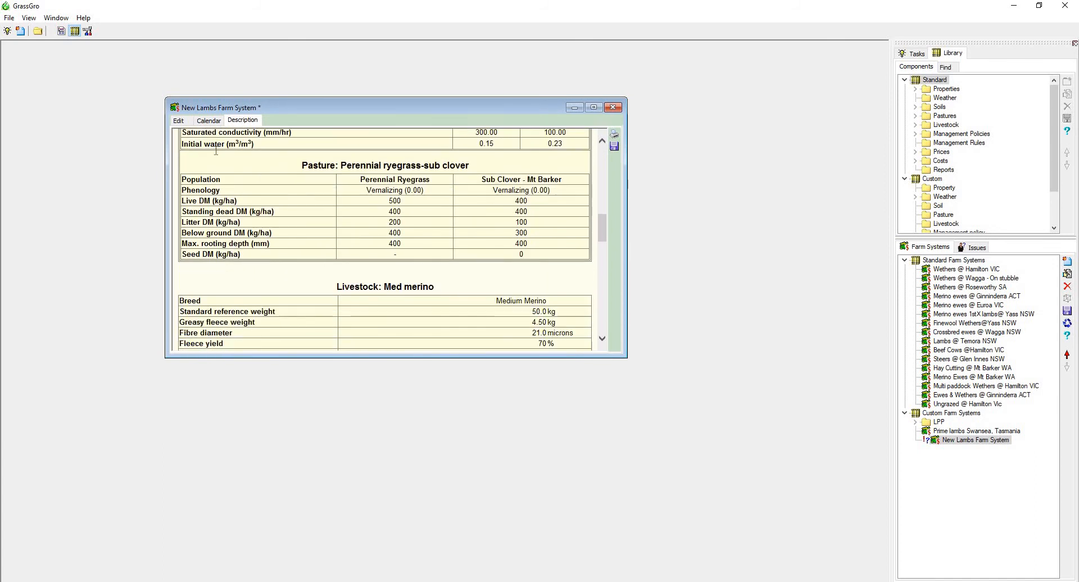
scroll(216, 150, down, 1)
Run the farm system test for 1/01/1990 to 31/12/2005 and look over the index of the acceptability report.
click(178, 120)
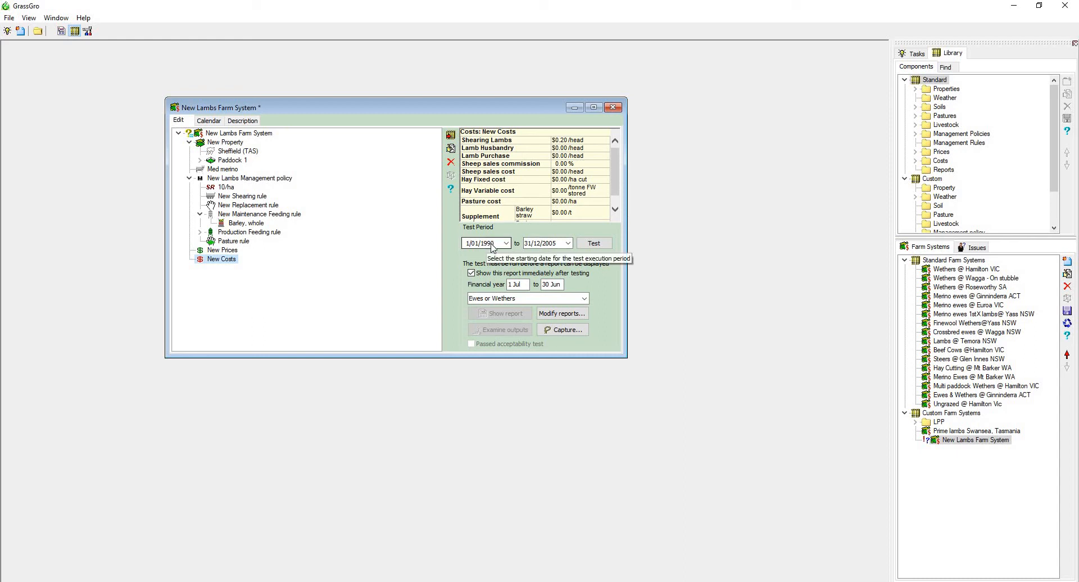
click(588, 247)
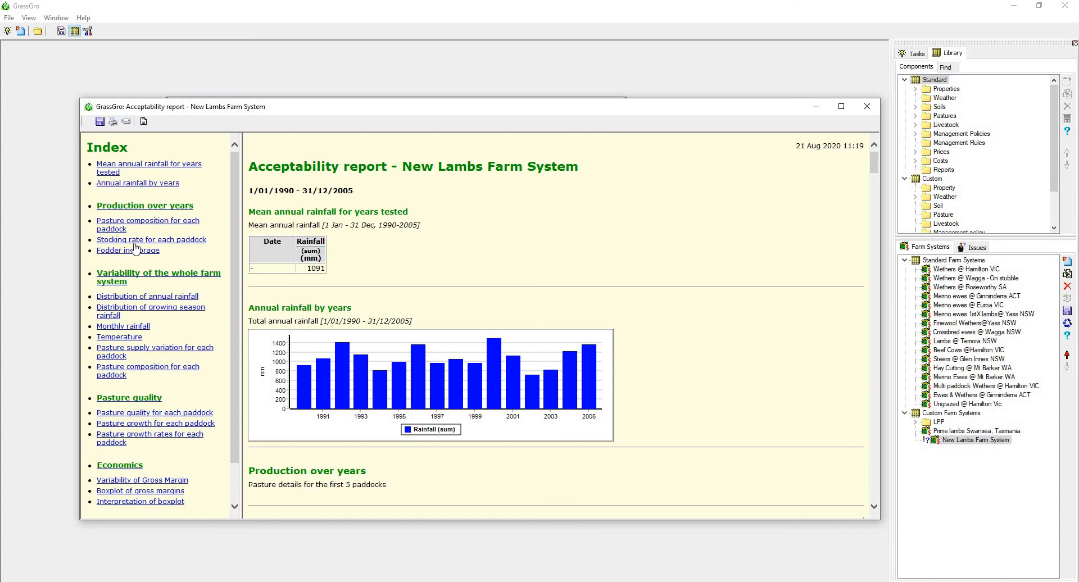
scroll(136, 248, down, 2)
scroll(136, 248, up, 2)
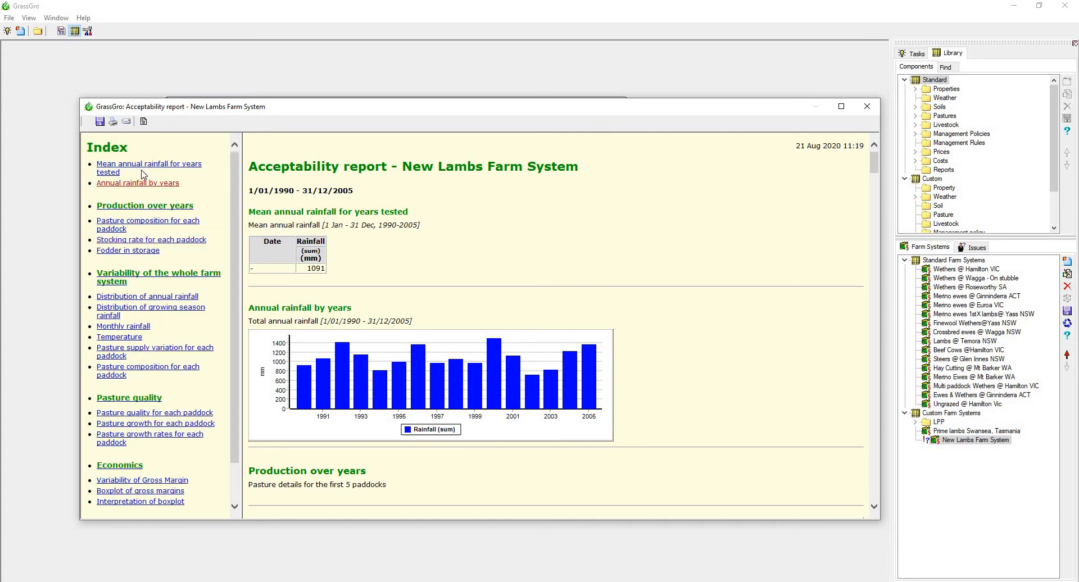
scroll(156, 335, down, 2)
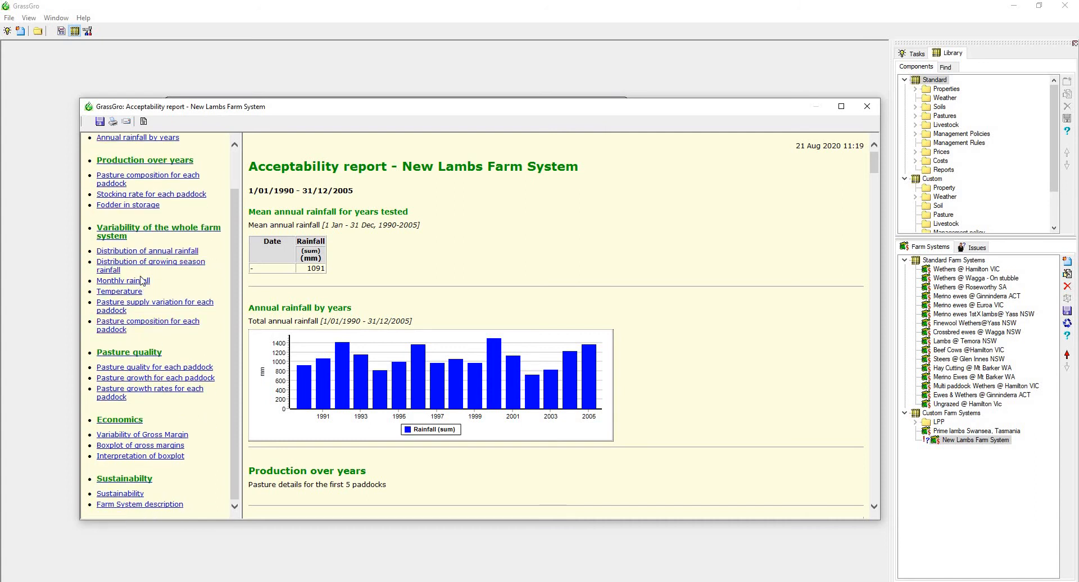
scroll(147, 209, up, 2)
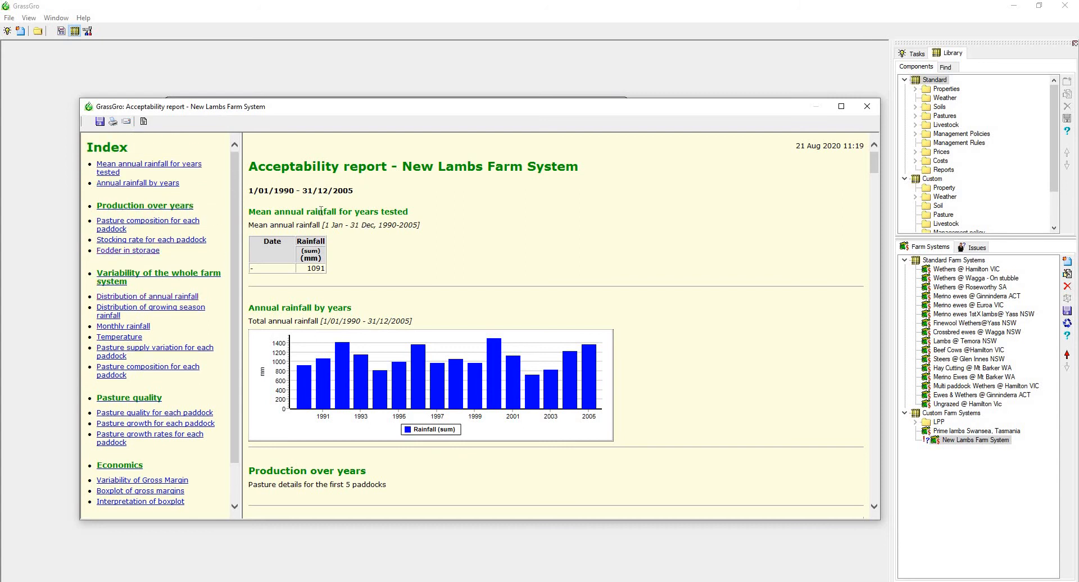
Examine the mean annual rainfall figure and the annual rainfall chart in the acceptability report.
double_click(323, 267)
scroll(340, 266, down, 2)
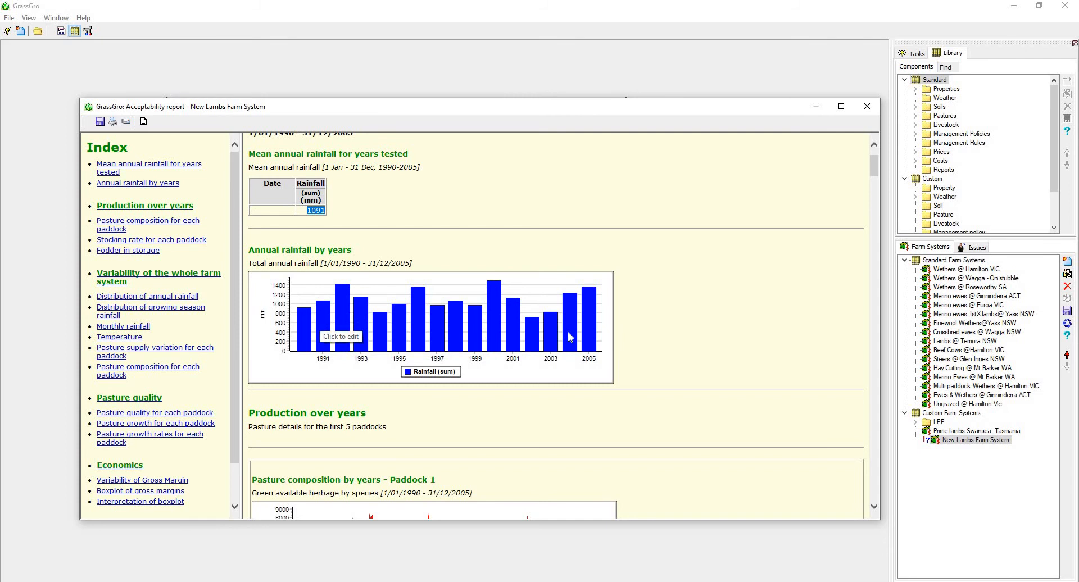
scroll(570, 337, down, 8)
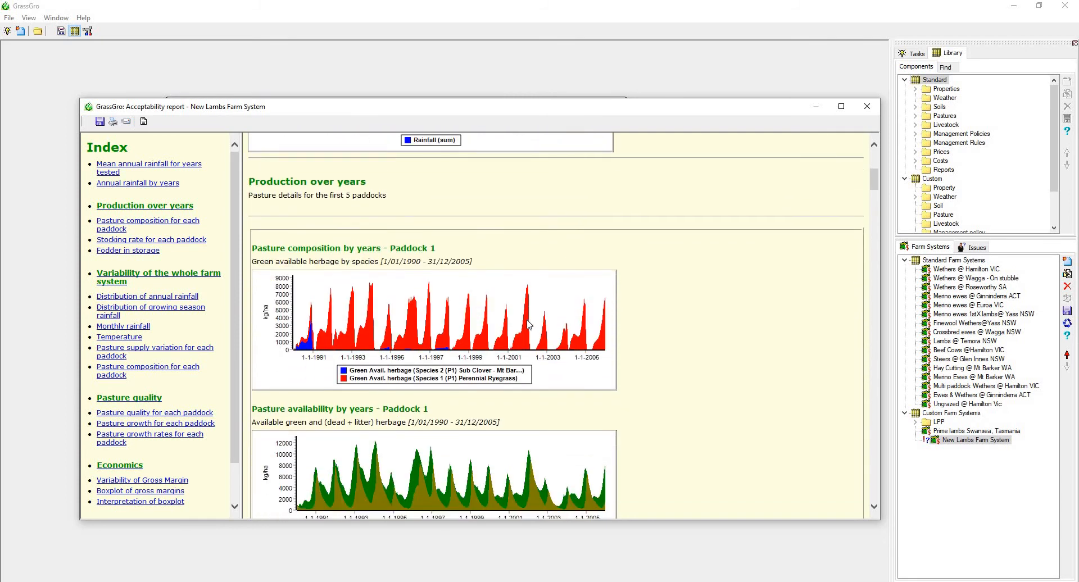
Enlarge the Paddock 1 pasture composition by years chart, inspect its species values, and apply the new size to the report.
scroll(535, 325, down, 2)
click(614, 330)
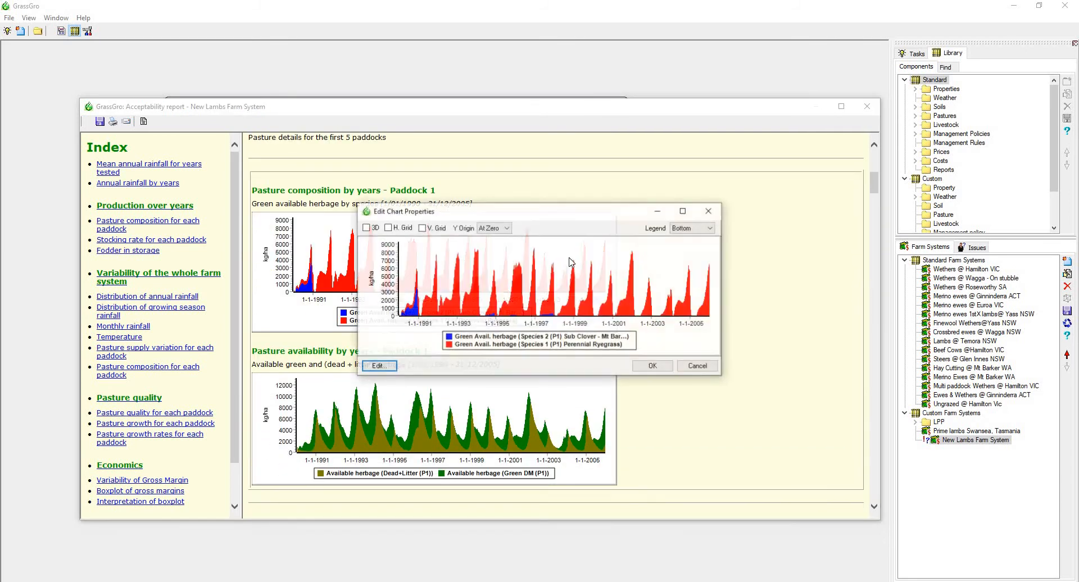
drag(559, 221, 484, 198)
drag(634, 330, 839, 474)
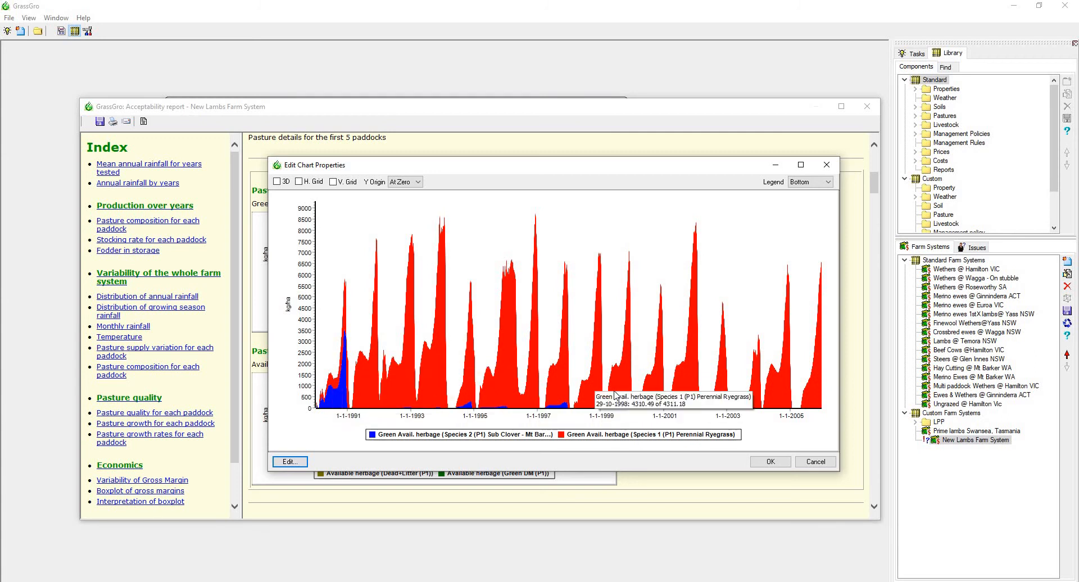
mouse_move(597, 402)
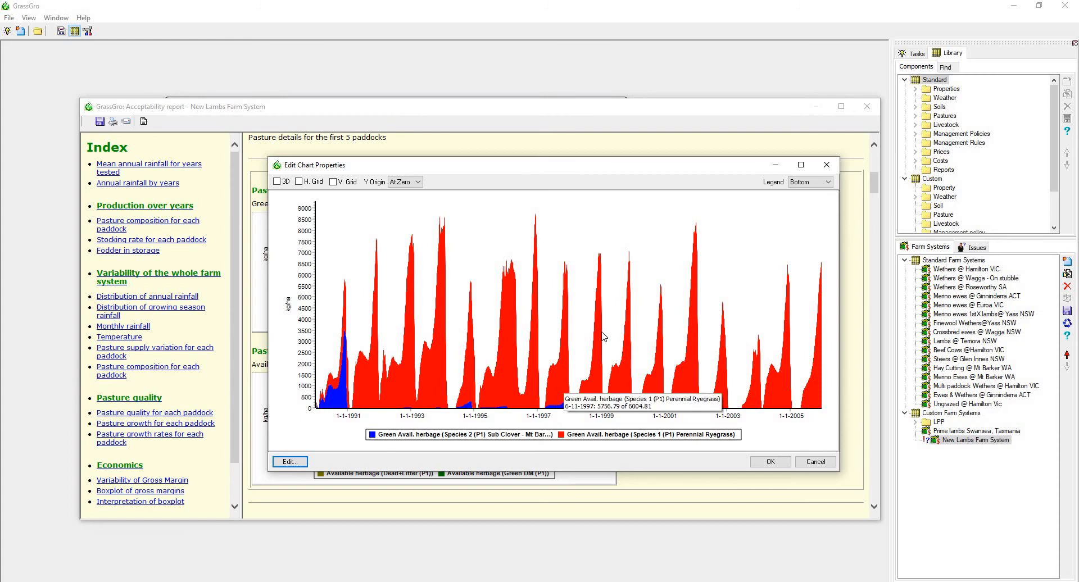
click(775, 462)
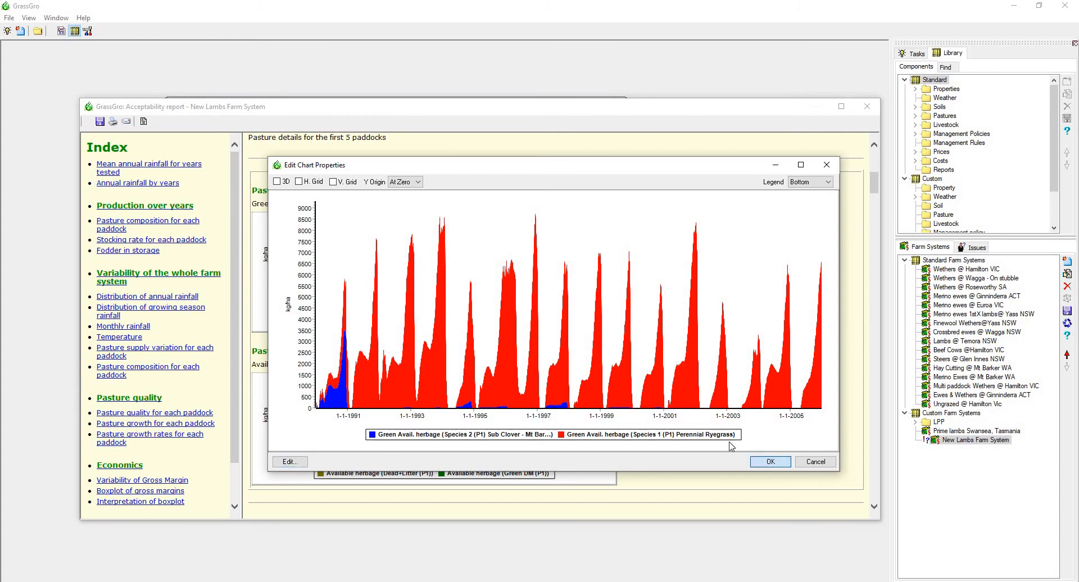
Review the report's stocking rate, fodder storage, rainfall and temperature variability, pasture quality and gross margin sections.
scroll(594, 373, down, 5)
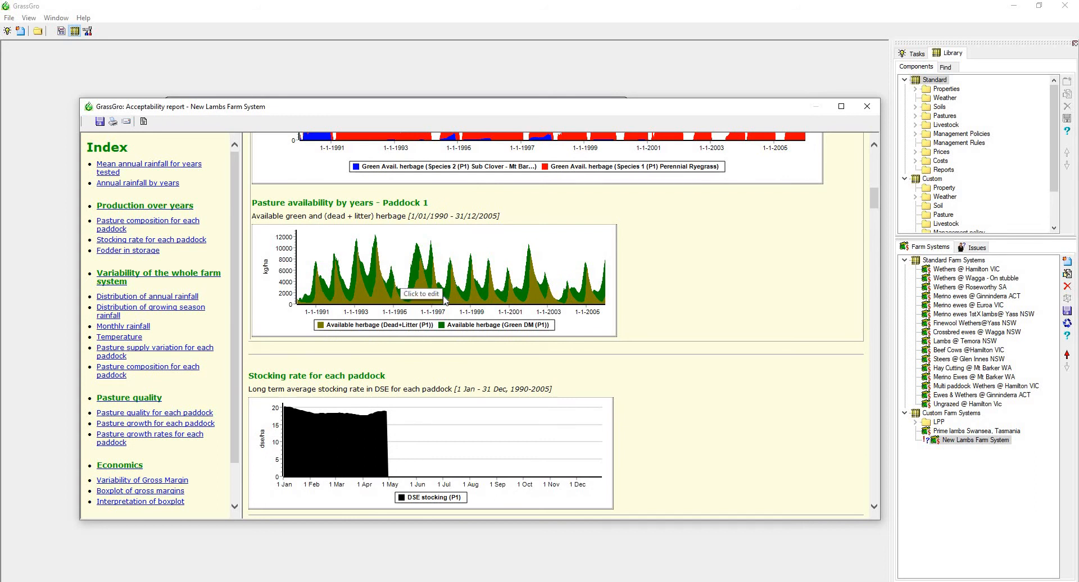
scroll(443, 301, down, 3)
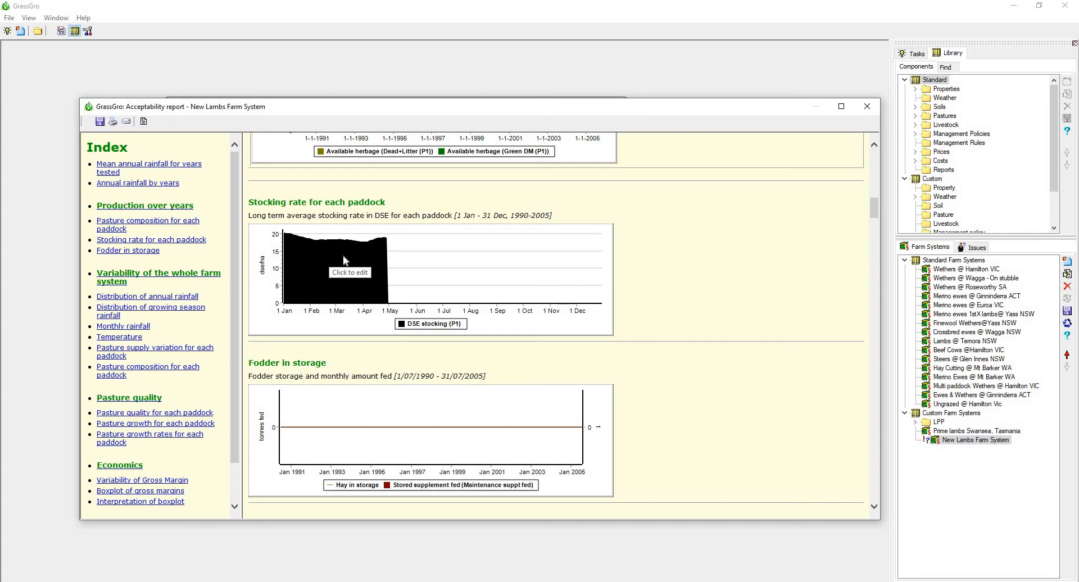
scroll(345, 260, down, 7)
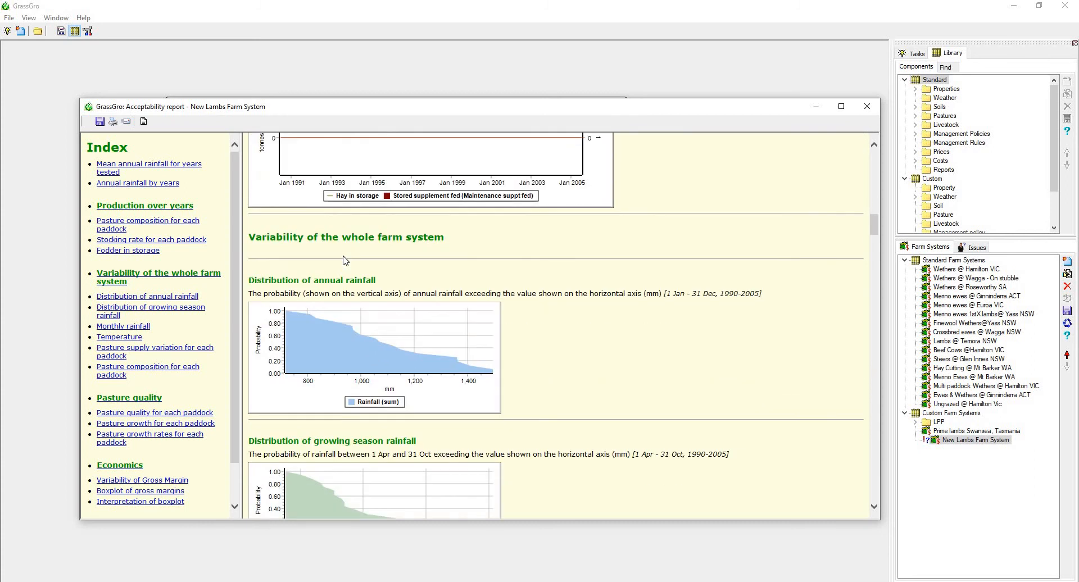
scroll(345, 259, down, 10)
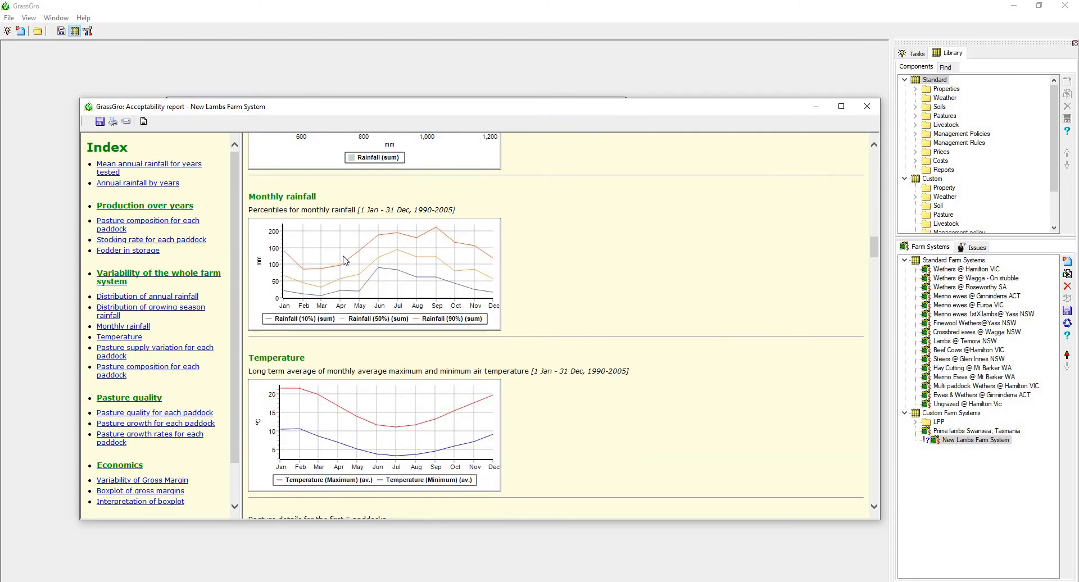
scroll(345, 259, down, 2)
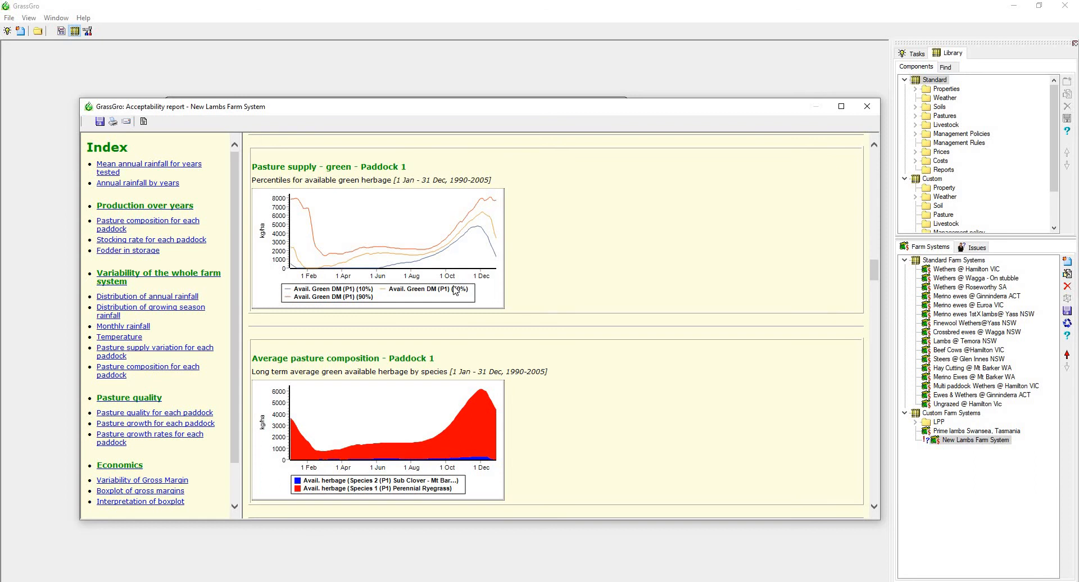
scroll(455, 290, down, 10)
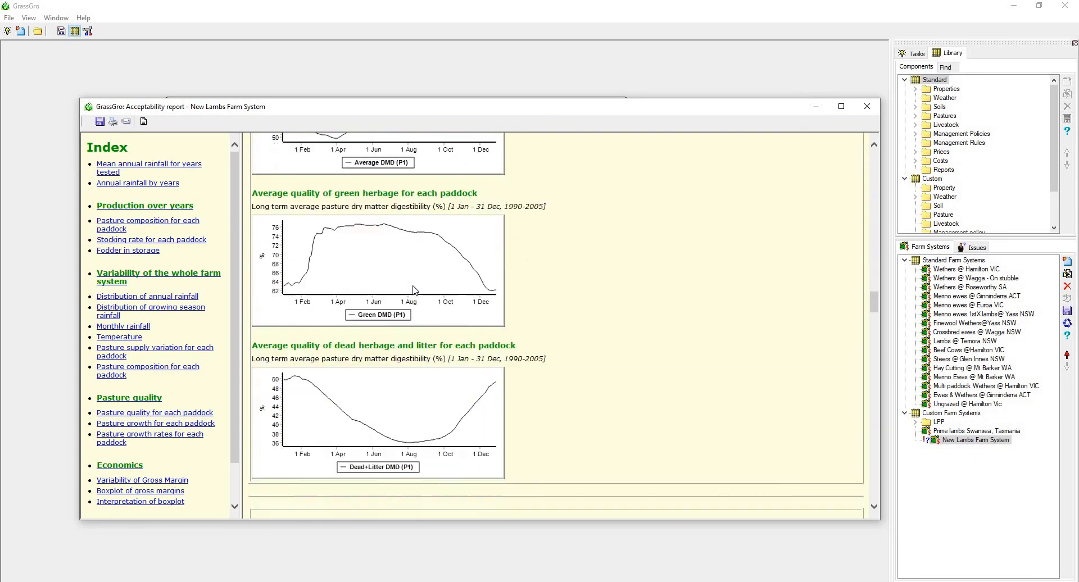
scroll(415, 290, down, 10)
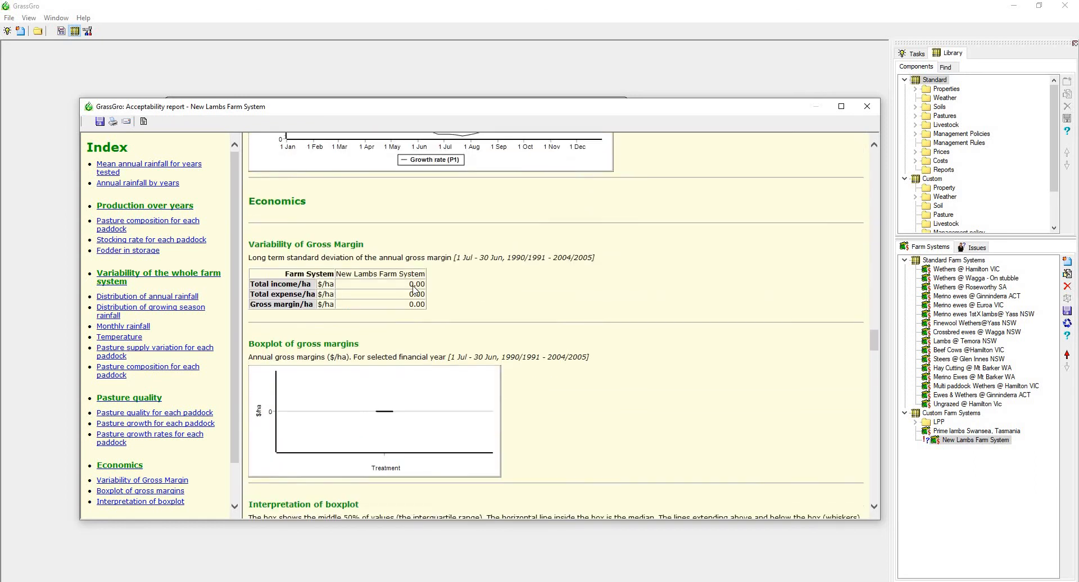
Examine the sustainability section's water balance, ground cover, methane and irrigation results, continuing to the farm system description.
scroll(414, 290, down, 10)
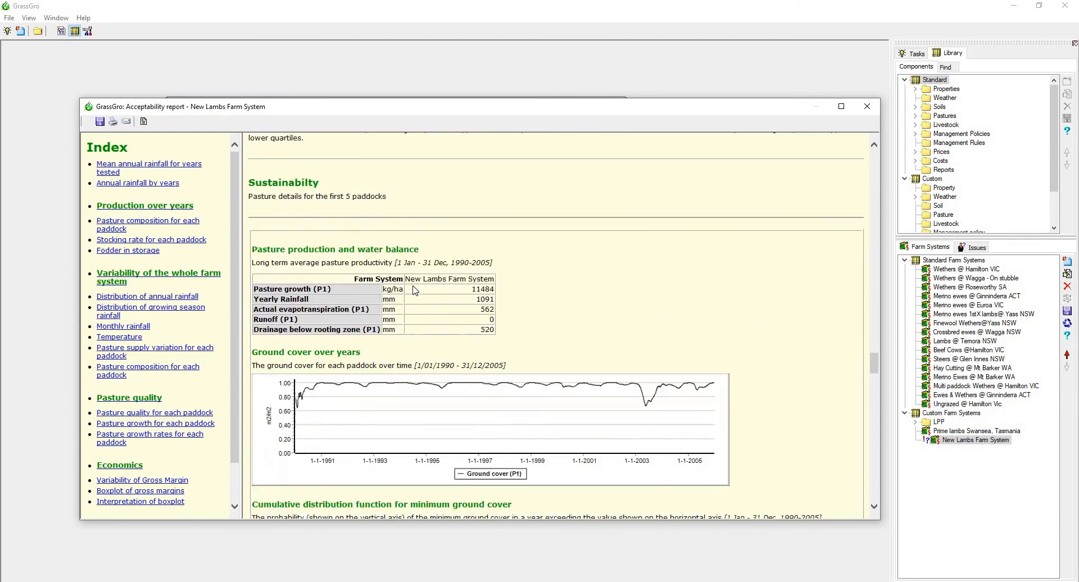
scroll(413, 286, down, 3)
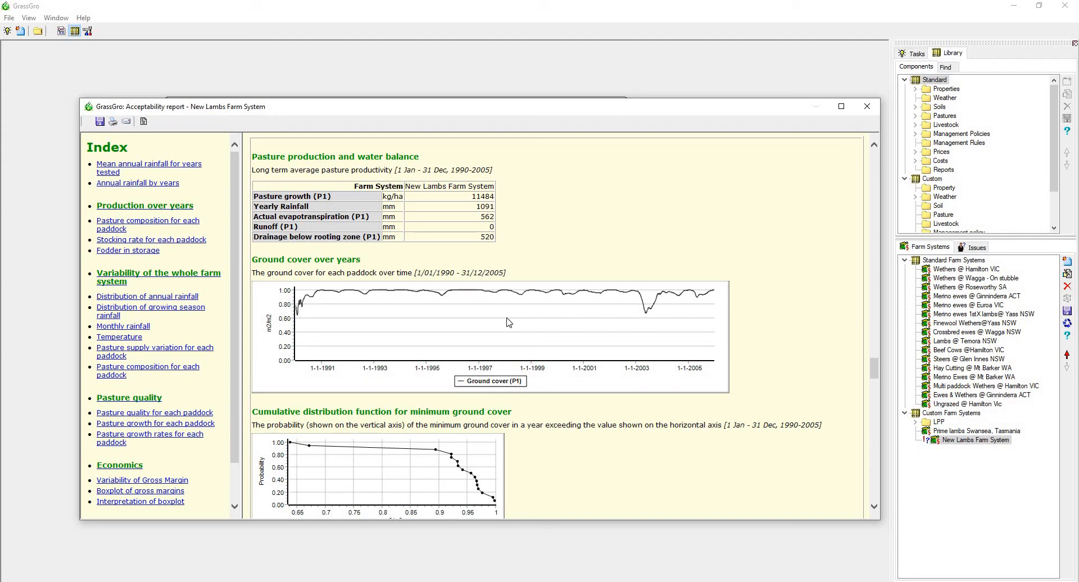
scroll(508, 322, down, 2)
scroll(393, 312, up, 2)
scroll(505, 300, down, 6)
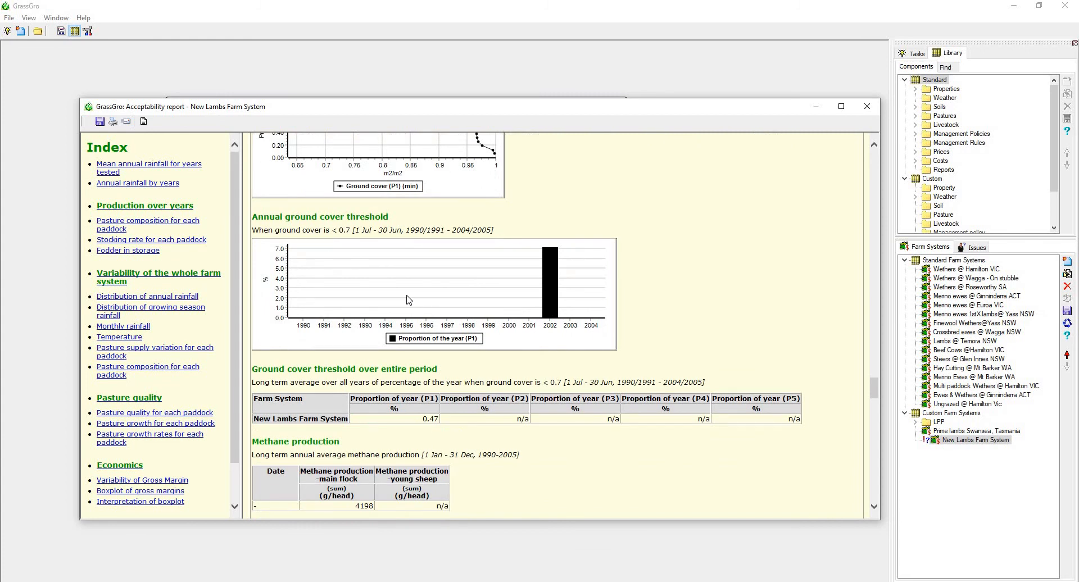
scroll(427, 272, down, 3)
scroll(427, 272, down, 2)
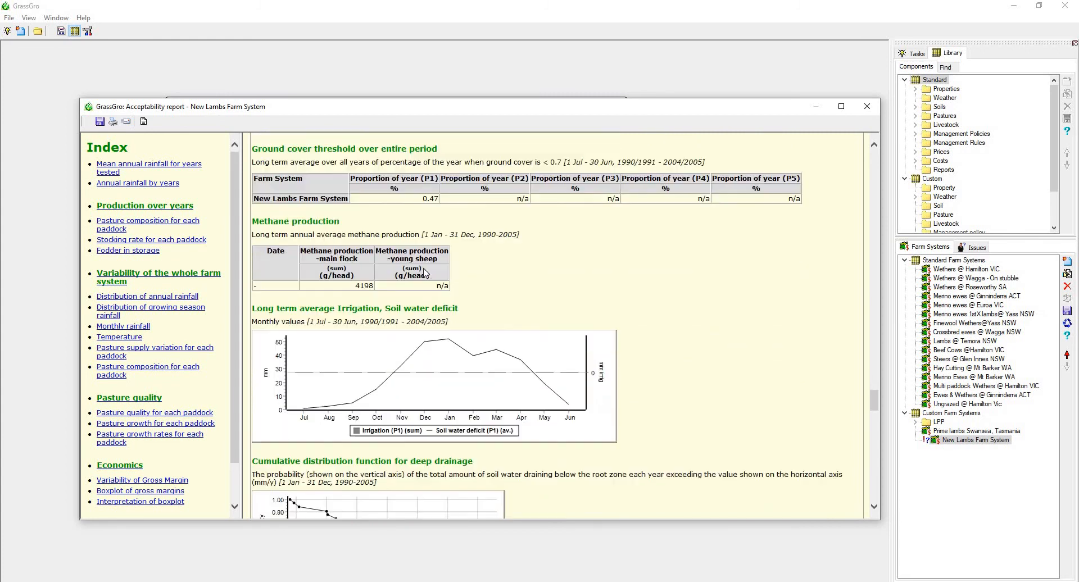
scroll(404, 286, down, 13)
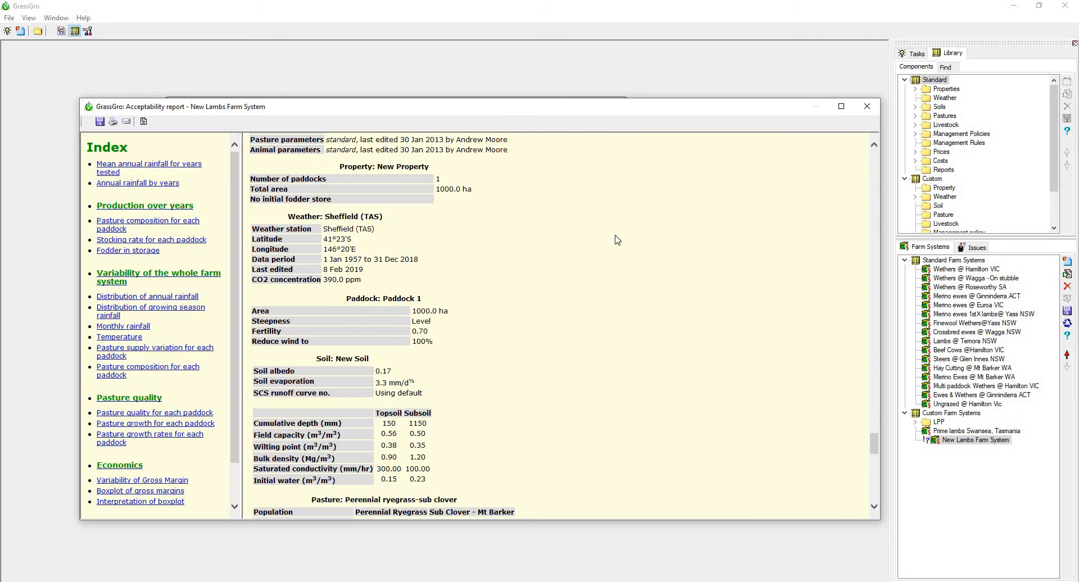
Close the acceptability report and check the available report types, leaving Ewes or Wethers selected.
scroll(585, 279, up, 18)
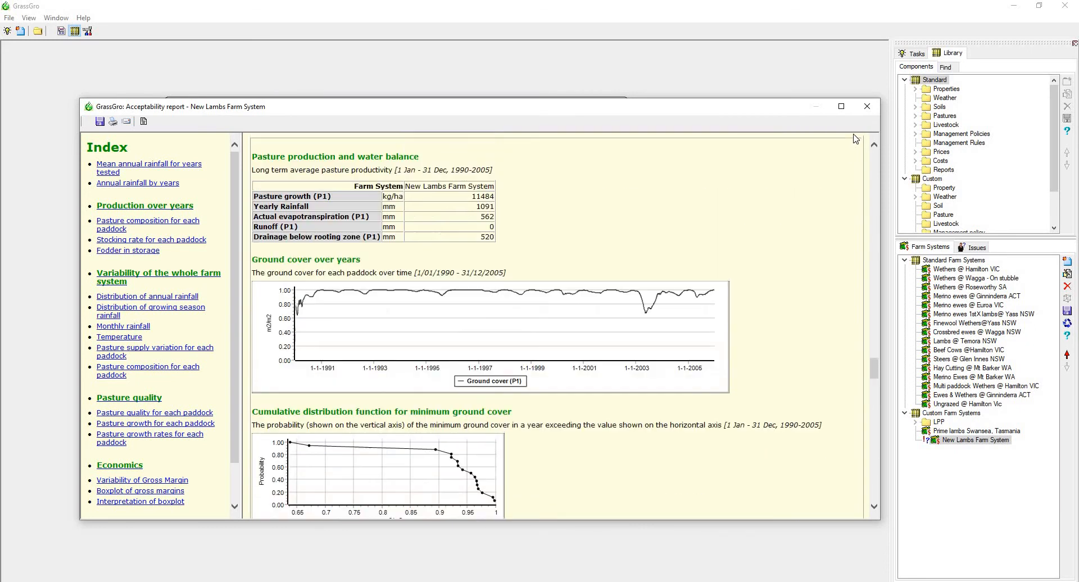
click(867, 106)
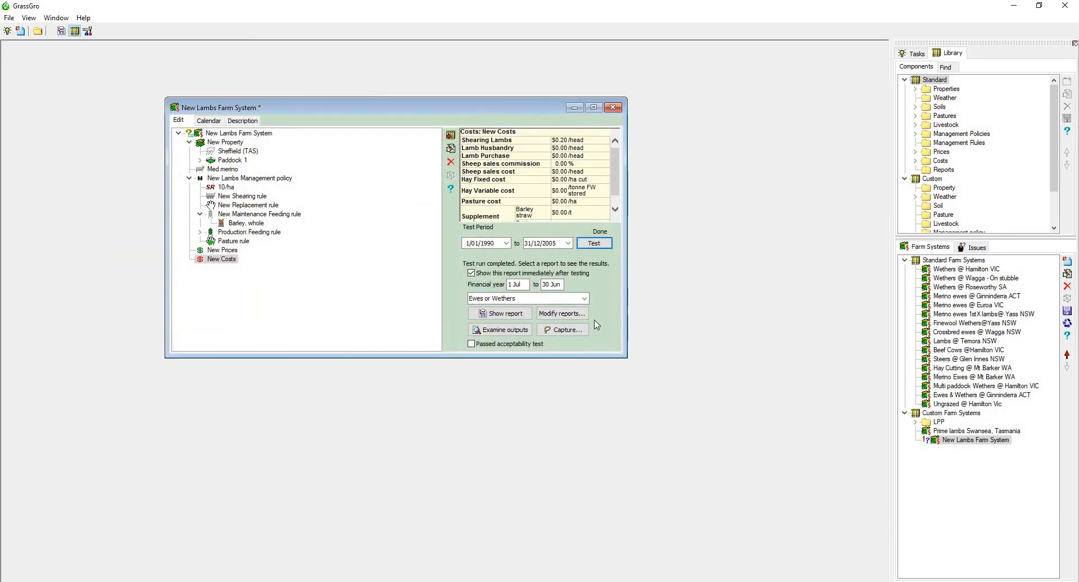
click(585, 299)
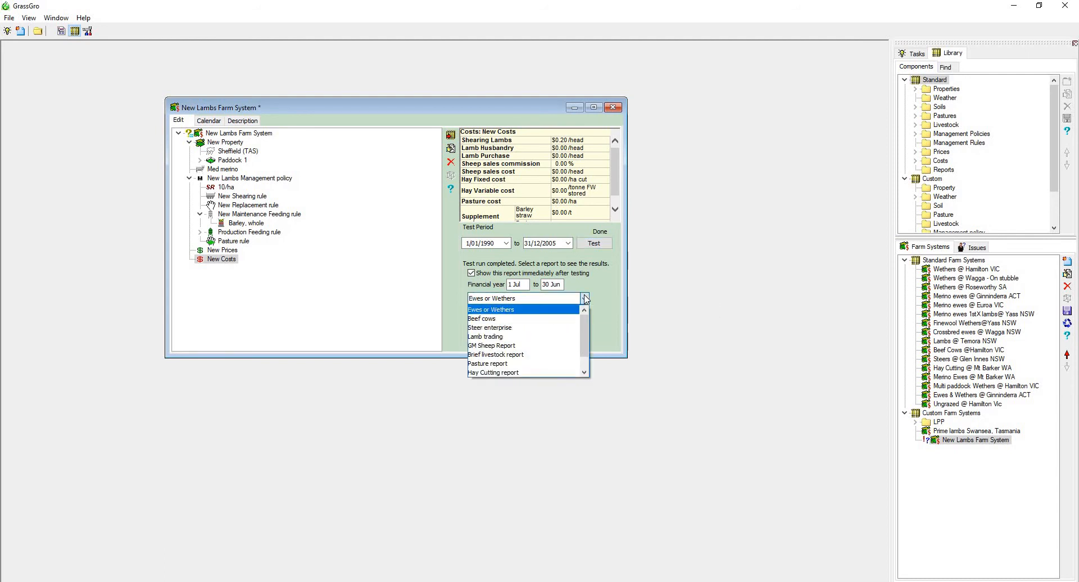
click(584, 300)
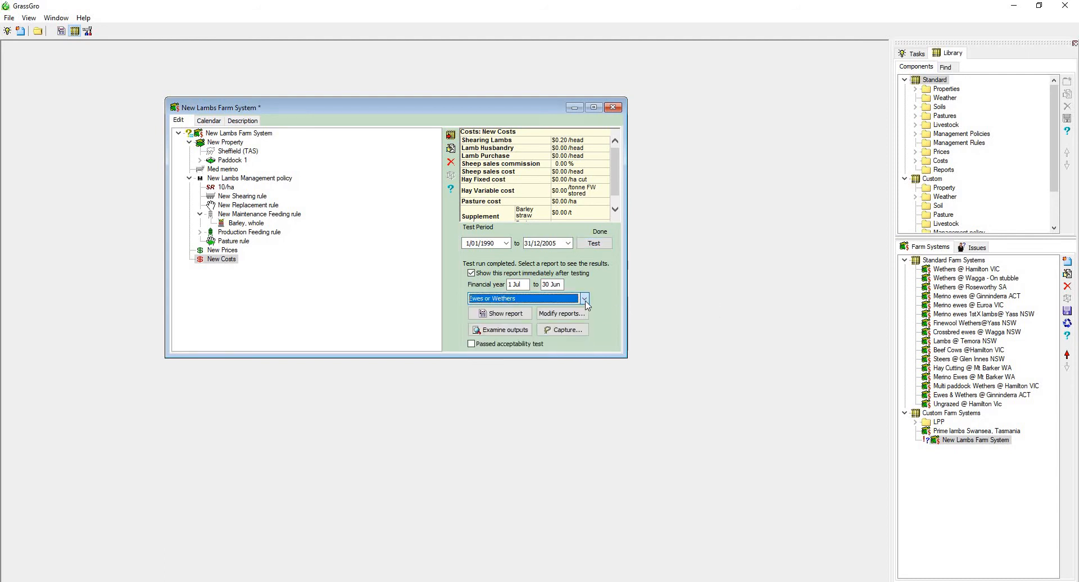
Show the Ground cover simple report for the farm system, skim its daily ground cover values, and close it.
click(585, 300)
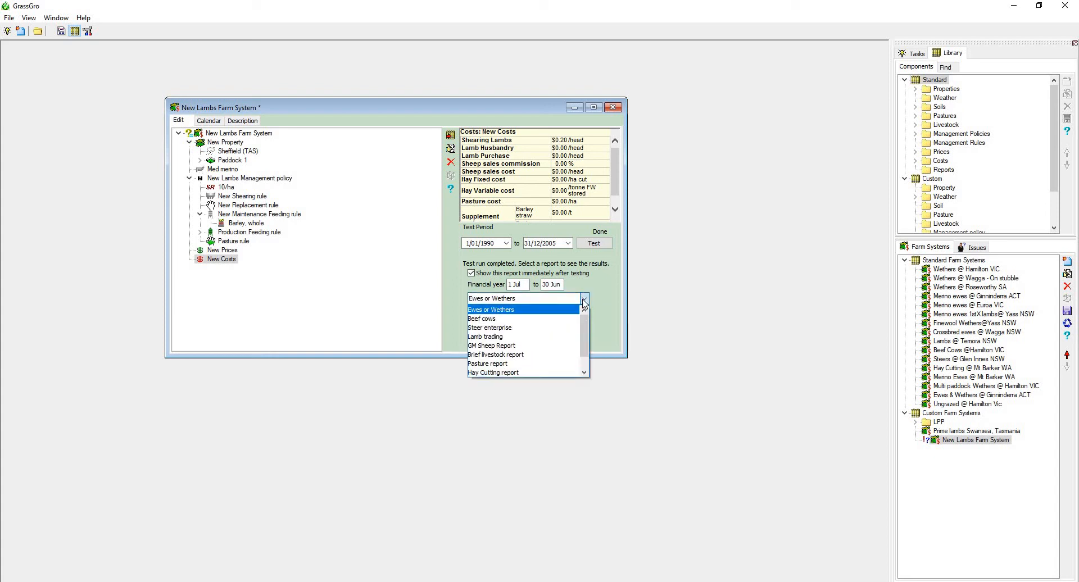
scroll(584, 351, down, 1)
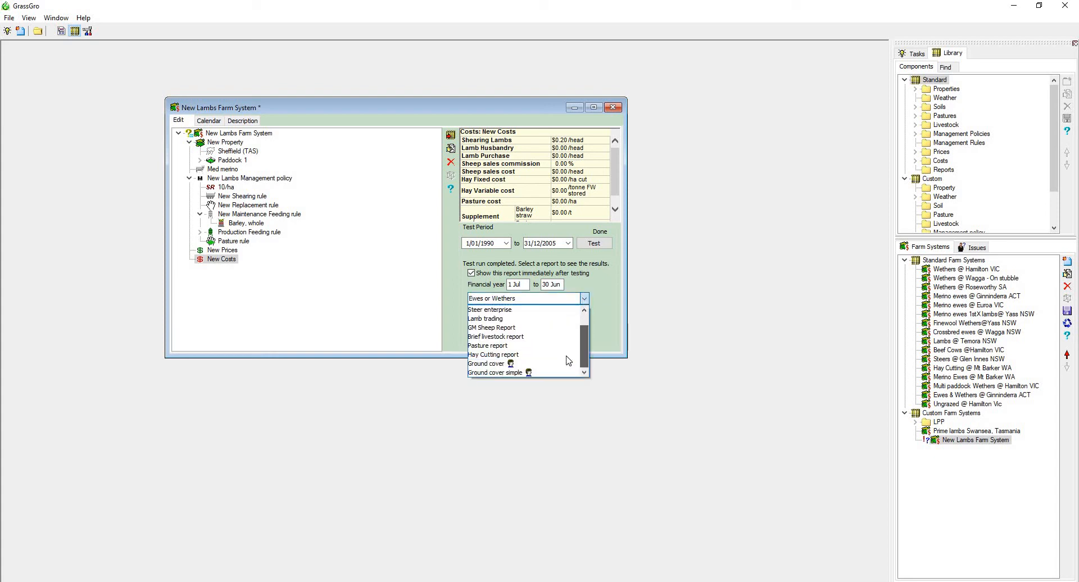
click(520, 372)
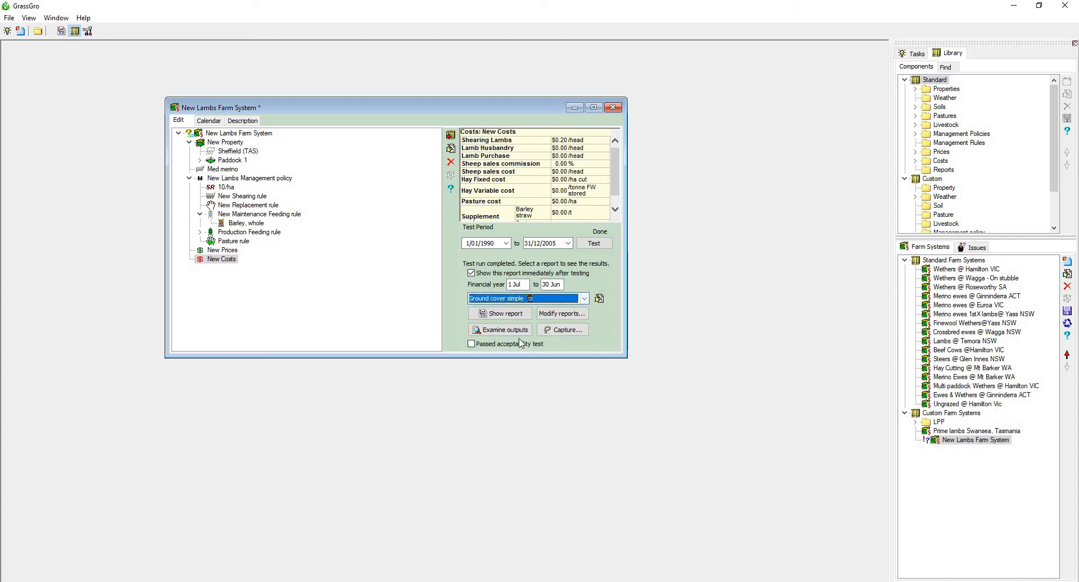
click(512, 313)
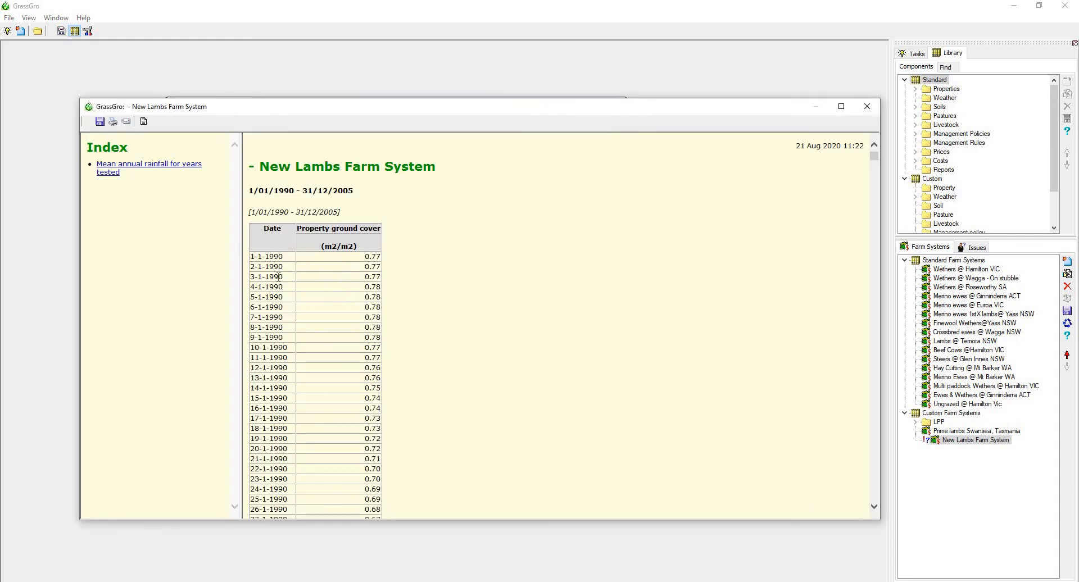
drag(874, 156, 854, 141)
click(867, 108)
Reselect the Ewes or Wethers report and open it from the reports library in the Report Designer to look over its sections.
click(584, 299)
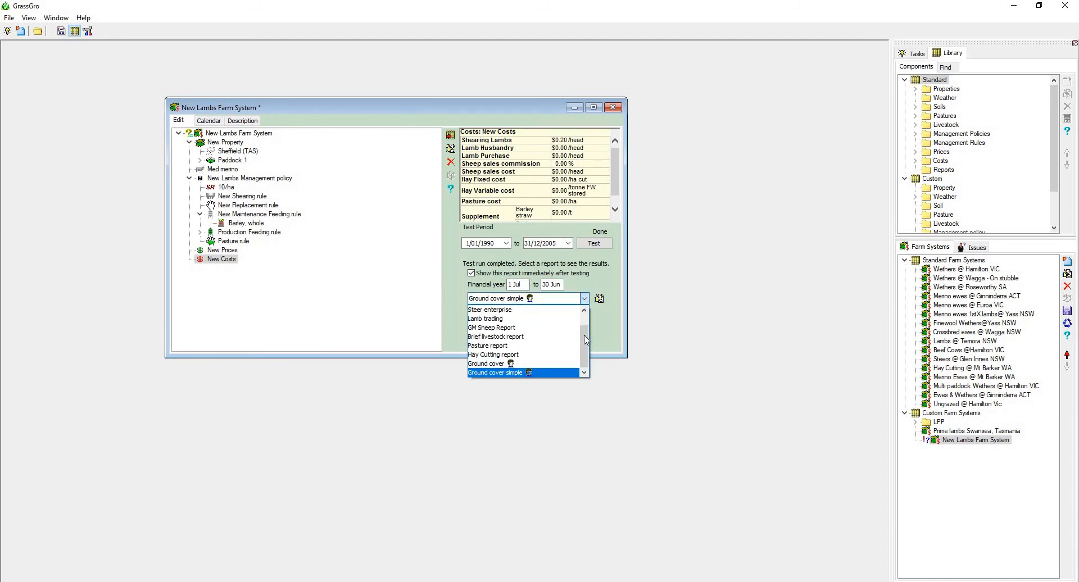
drag(584, 335, 541, 306)
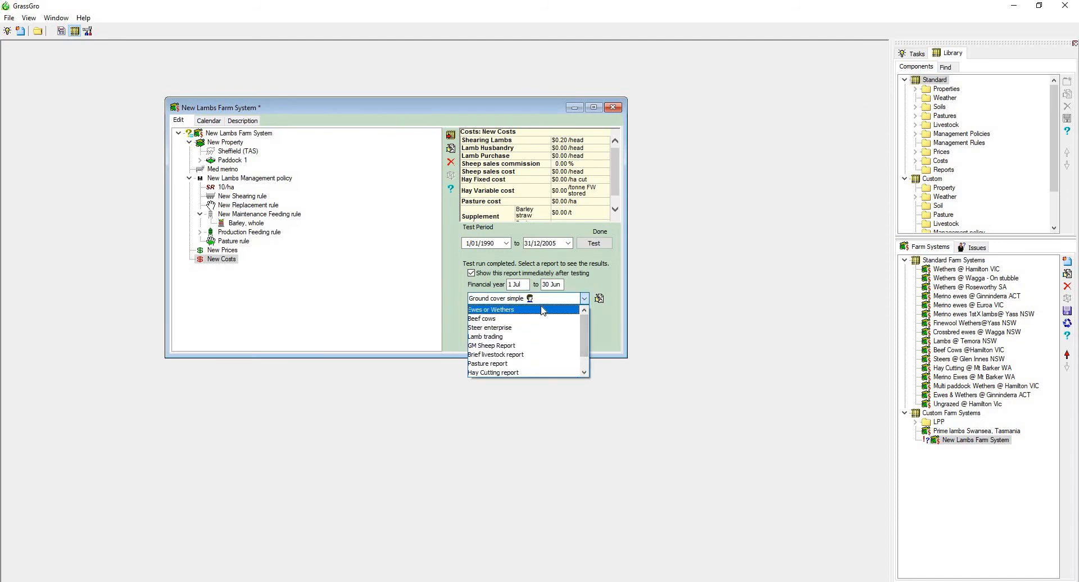
click(543, 310)
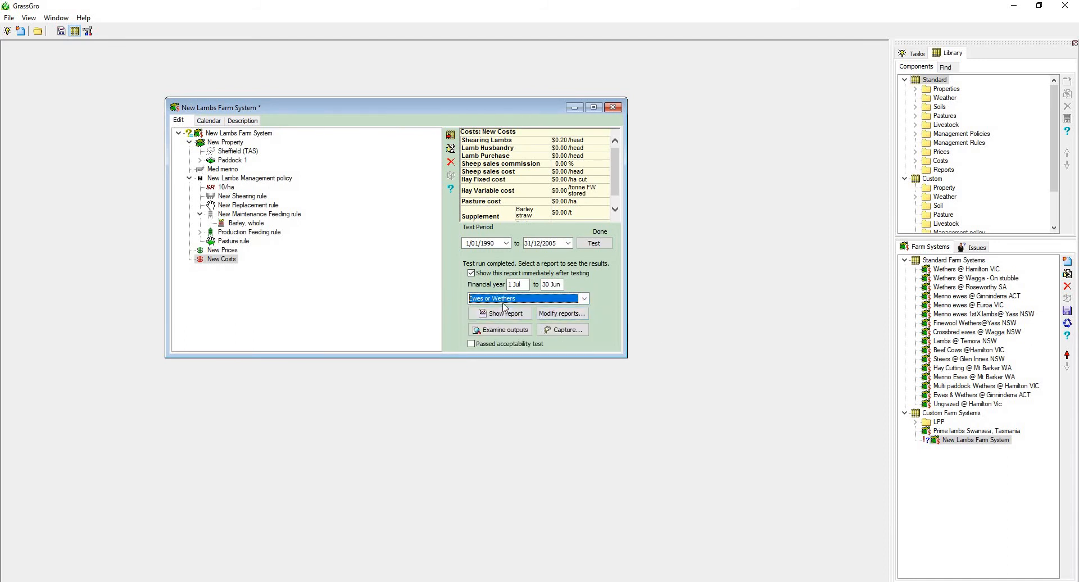
click(550, 313)
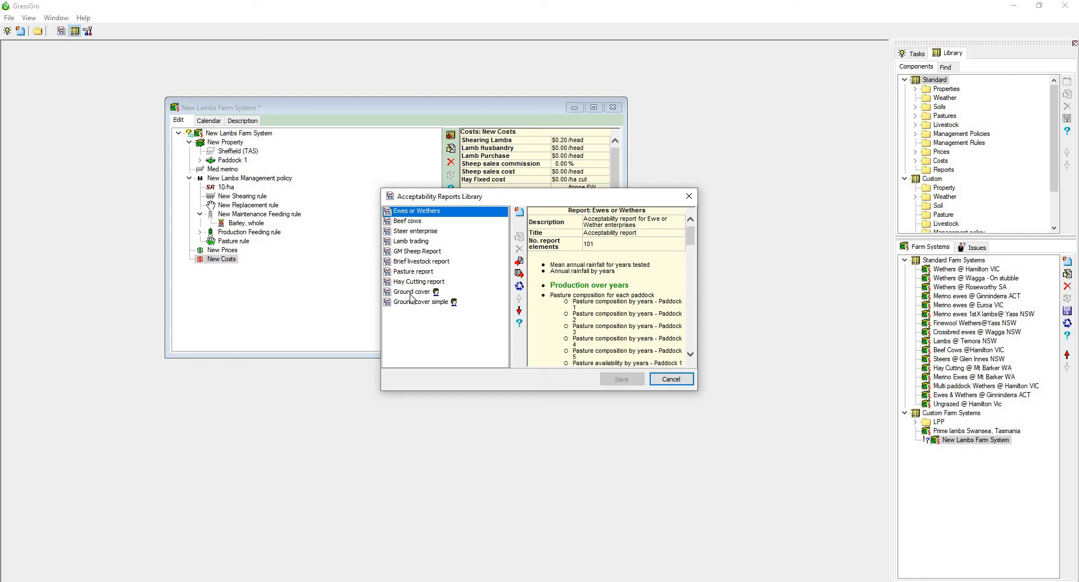
click(420, 212)
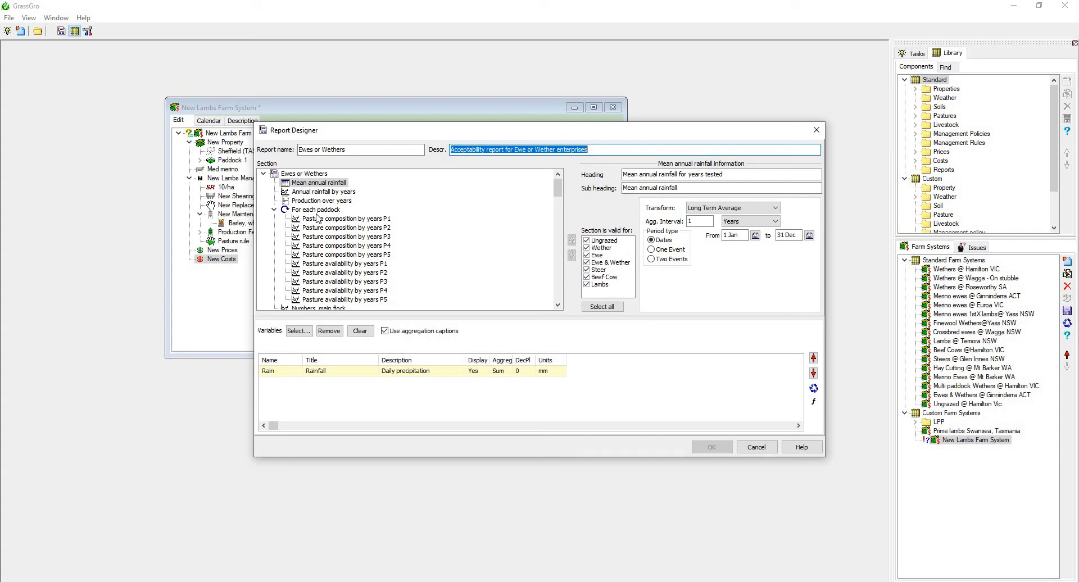
scroll(318, 218, down, 3)
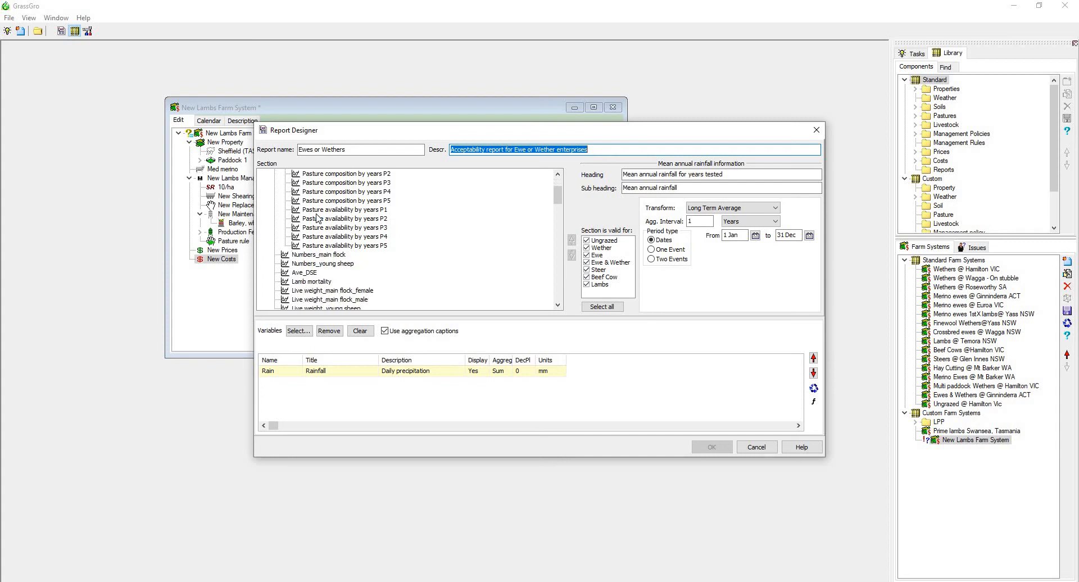
scroll(318, 218, up, 3)
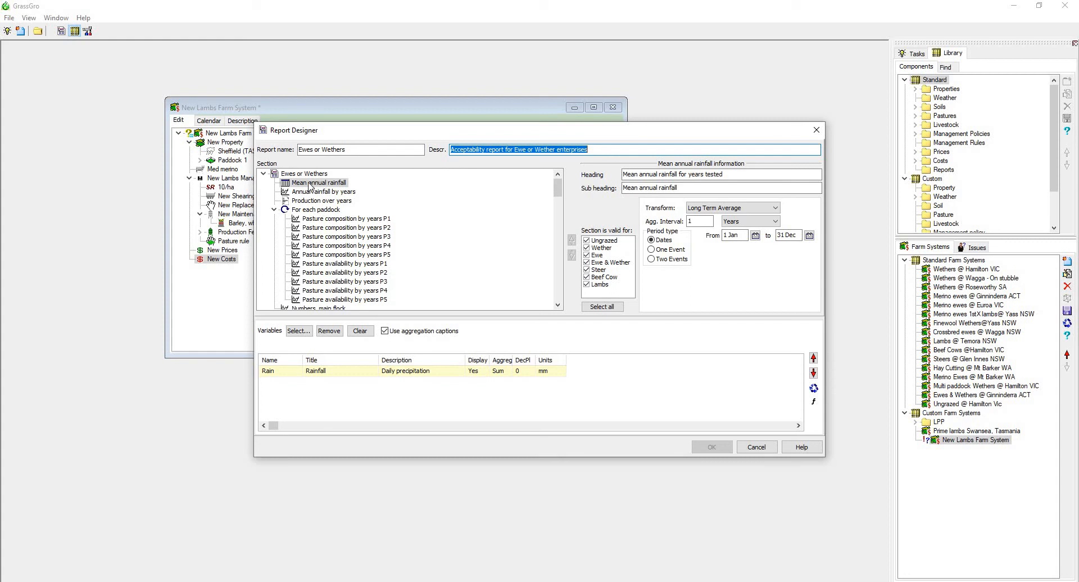
Clone the Mean annual rainfall section of the Ewes or Wethers report and select the copy.
right_click(310, 183)
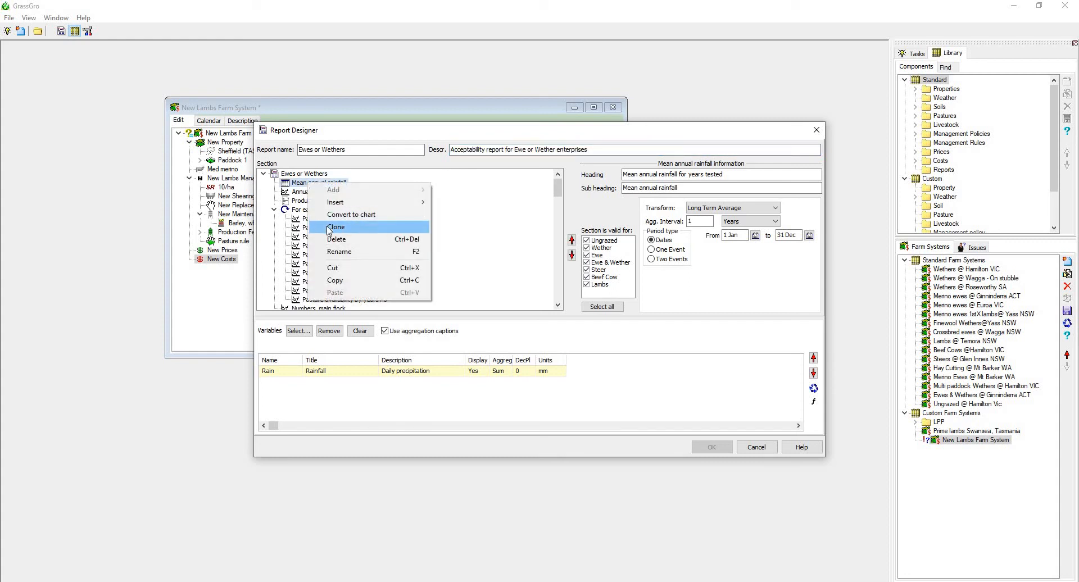
click(331, 227)
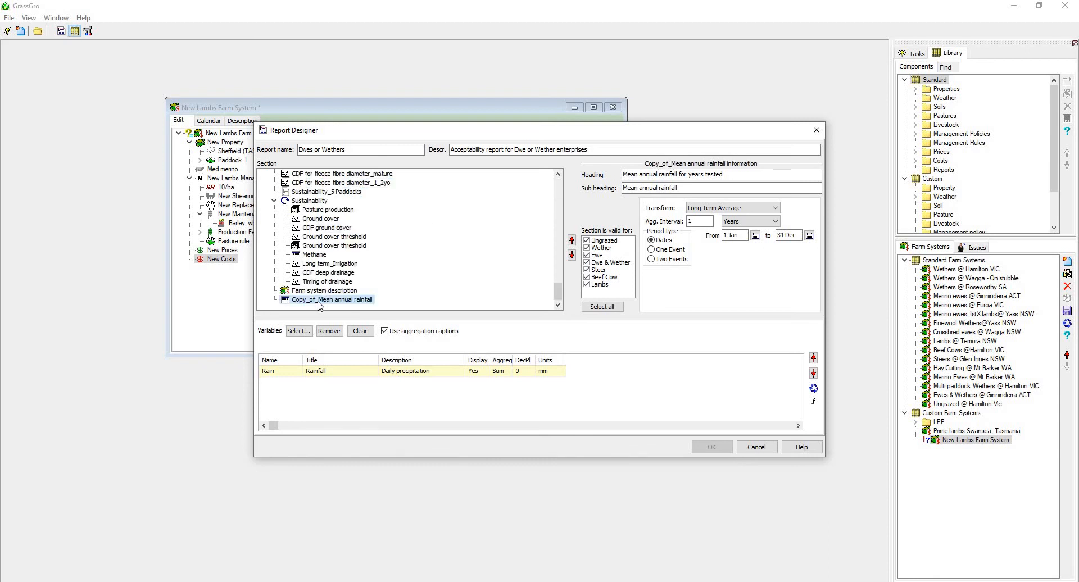
click(318, 302)
click(337, 301)
click(336, 292)
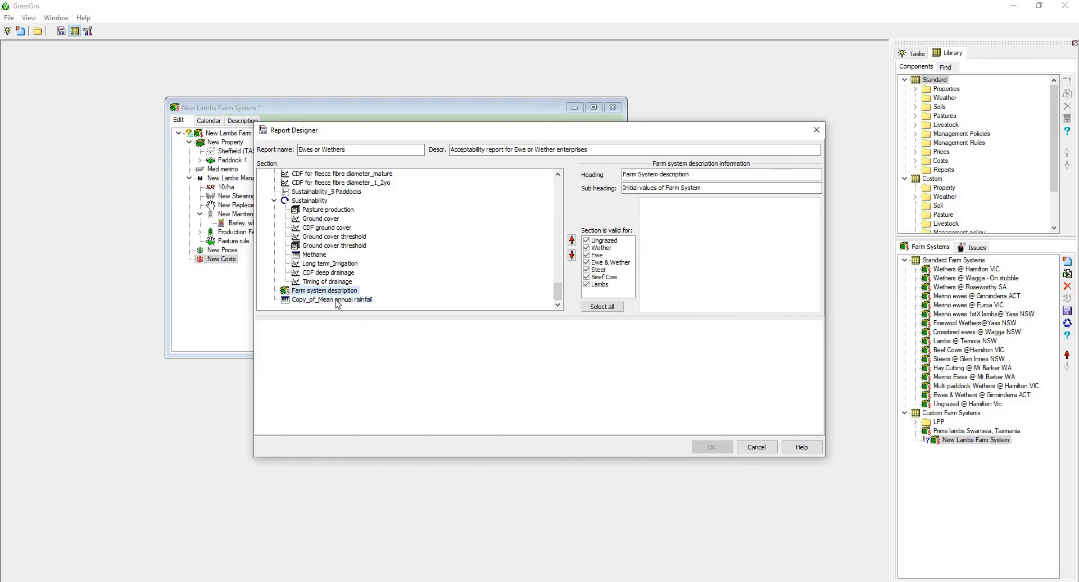
click(335, 301)
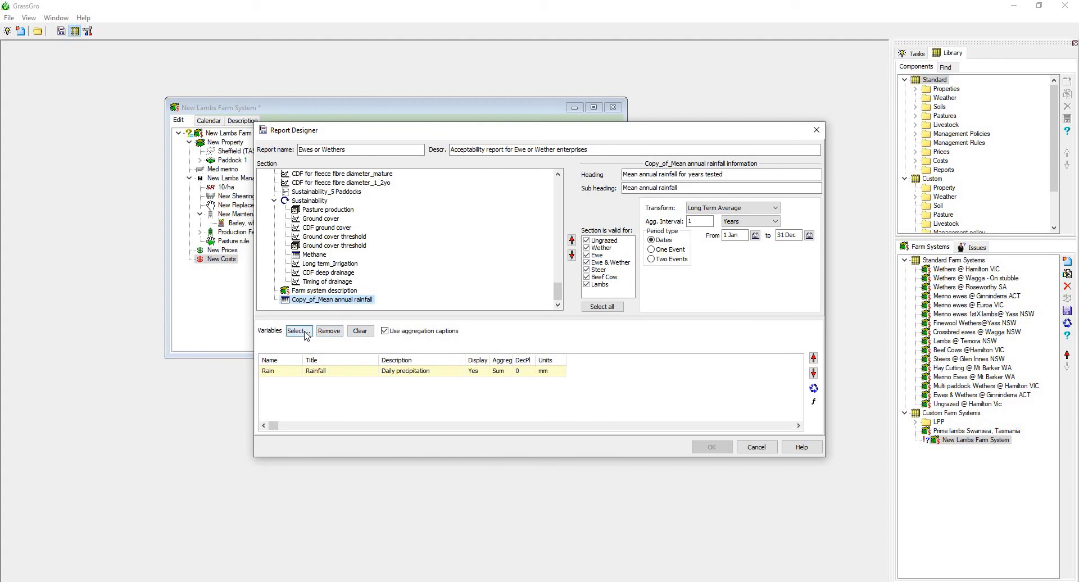
Open the copied section's variable selection and browse the Main Flock/Herd, Environment and Gross Margin variables.
click(305, 334)
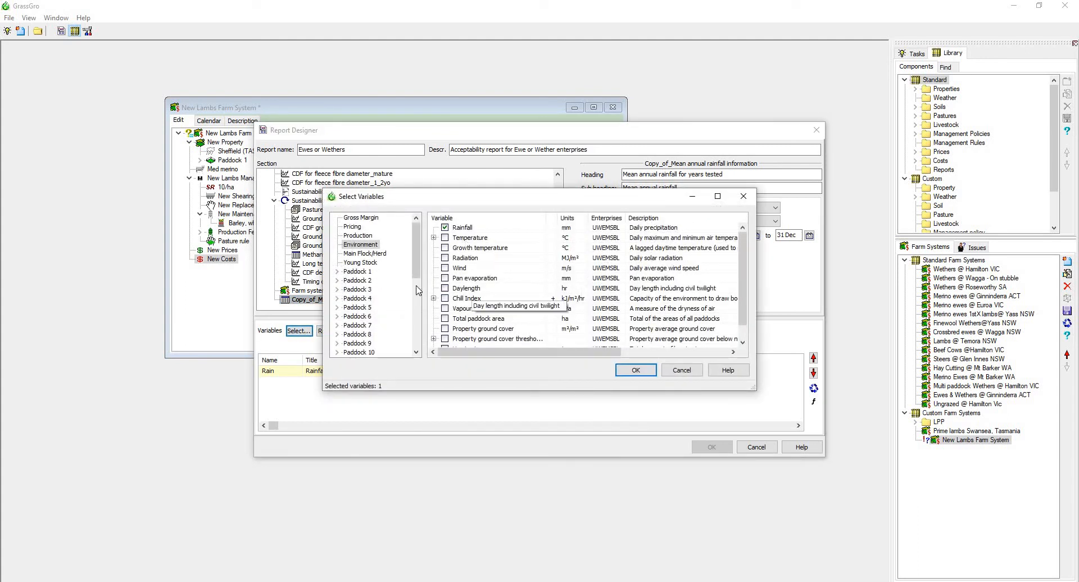
click(370, 255)
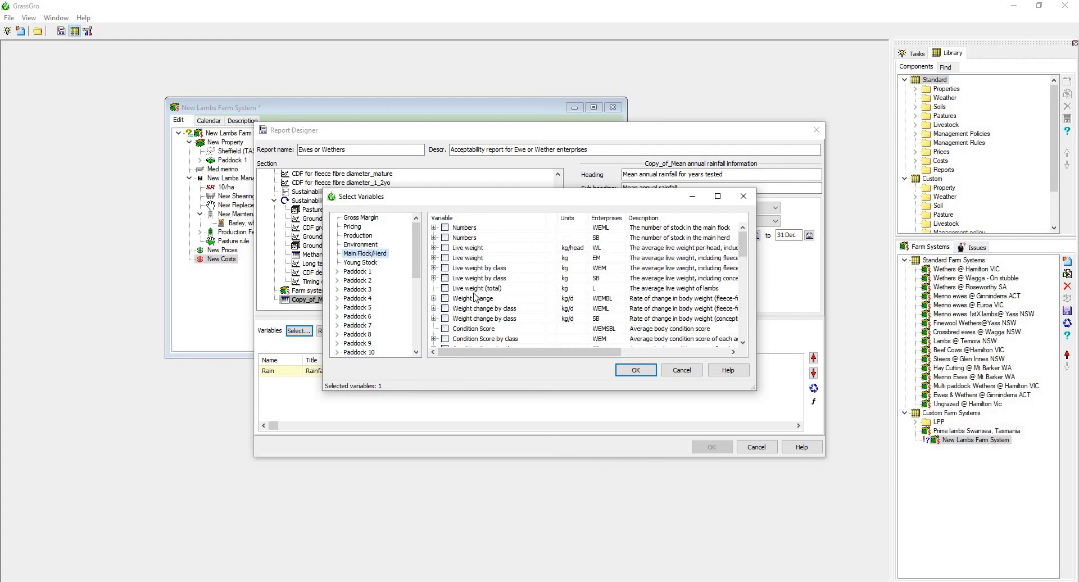
drag(744, 250, 753, 335)
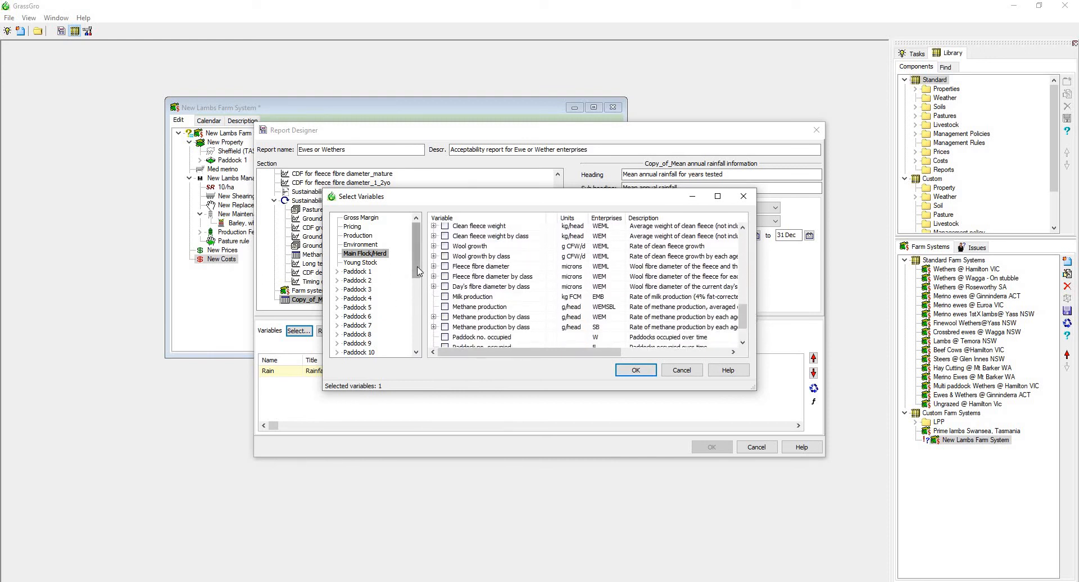
drag(416, 261, 374, 272)
click(365, 245)
click(363, 218)
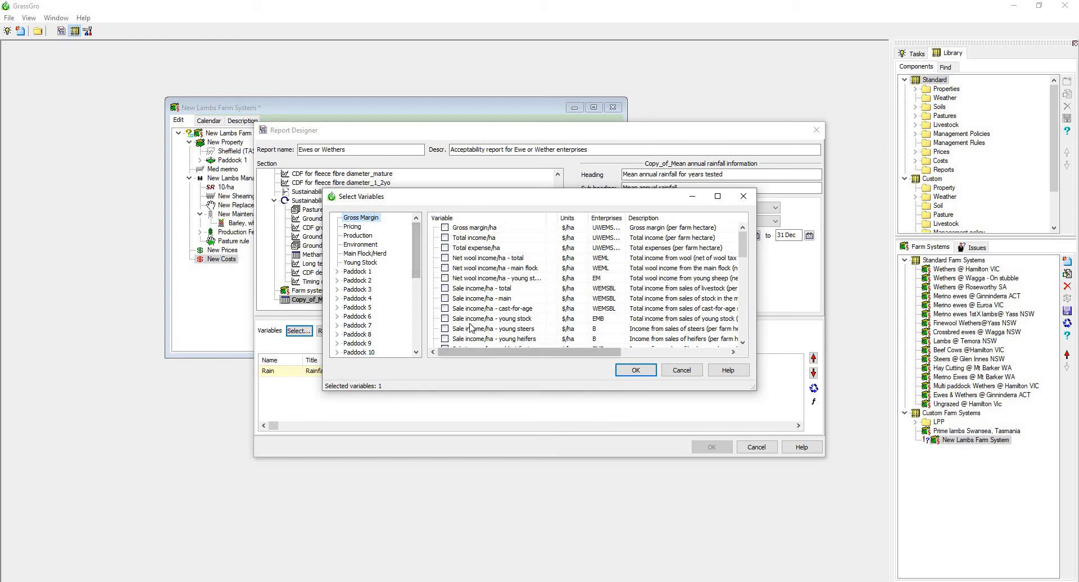
Add the Female base weight variable from the Main Flock/Herd live weight group to the copied section.
click(364, 254)
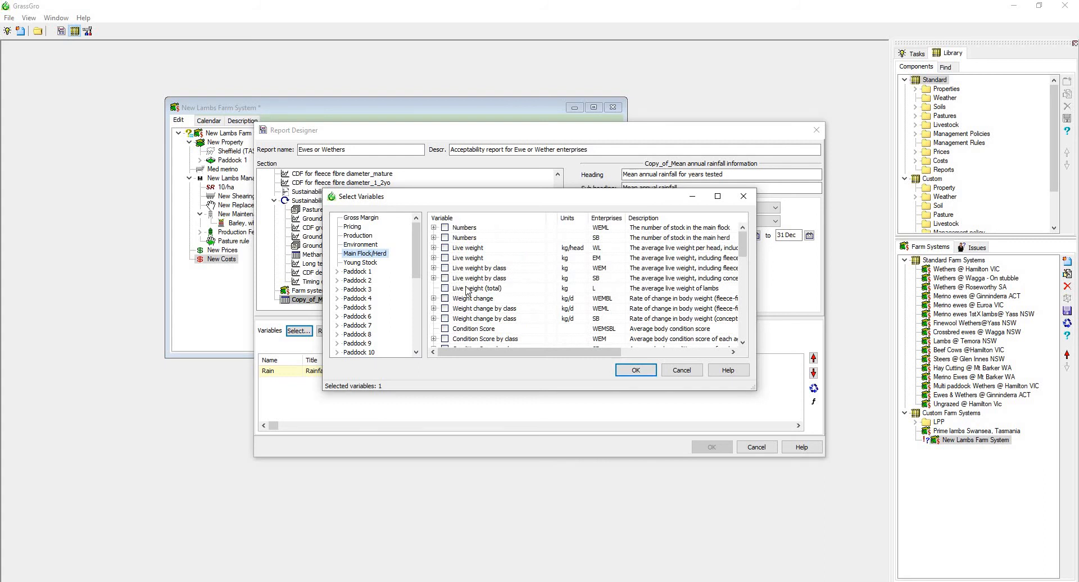
click(434, 258)
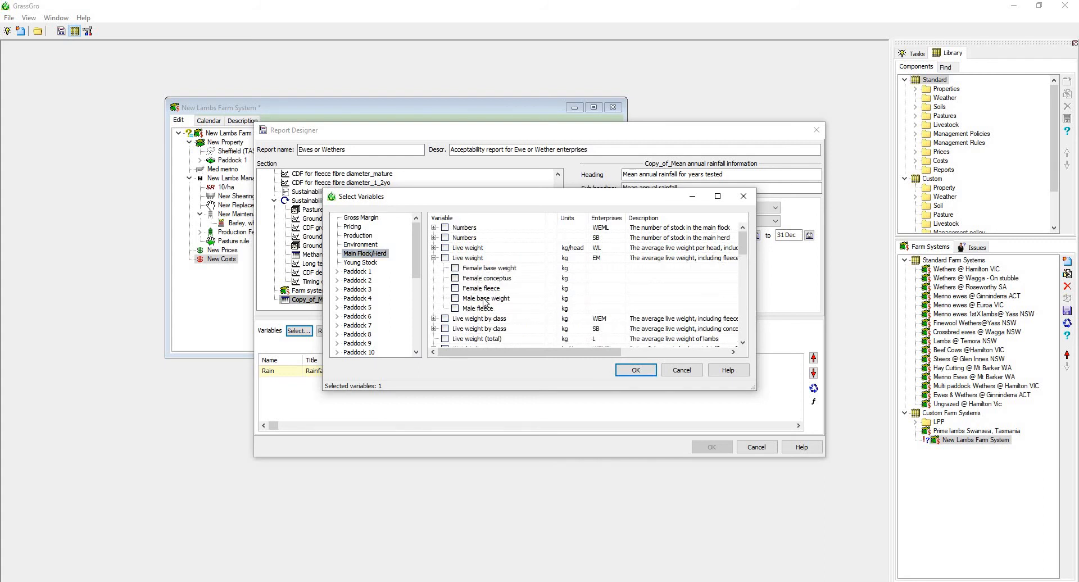
click(455, 268)
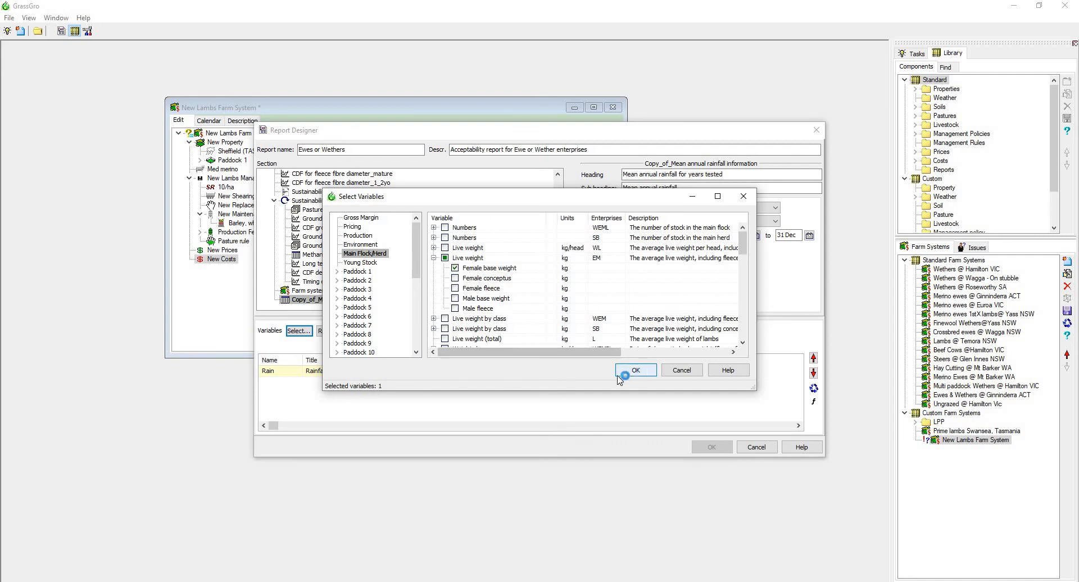
click(619, 379)
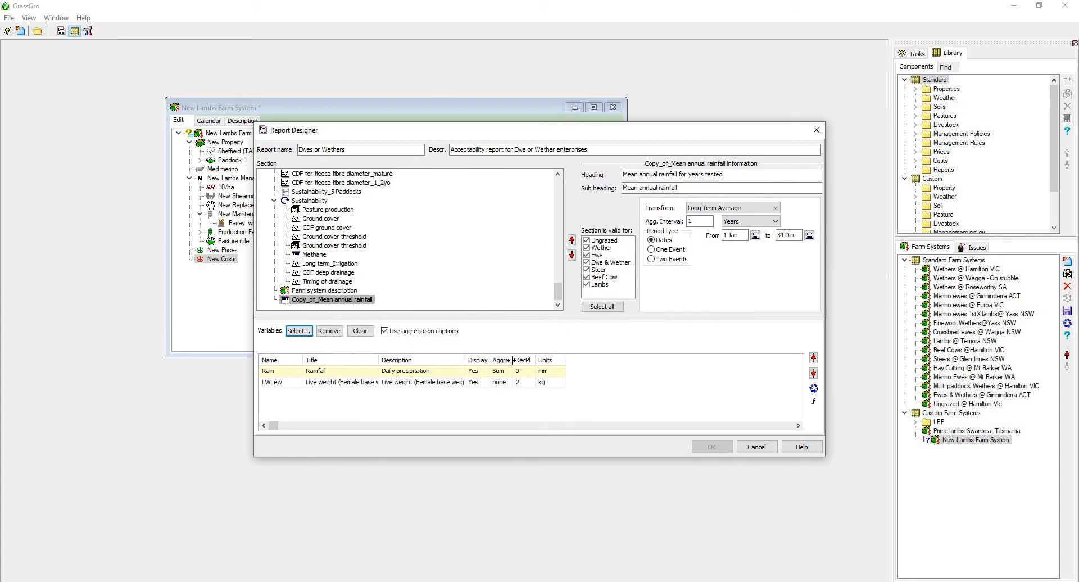
Widen the aggregation column, then check the aggregation methods for female base weight and the available interval units.
drag(512, 360, 548, 360)
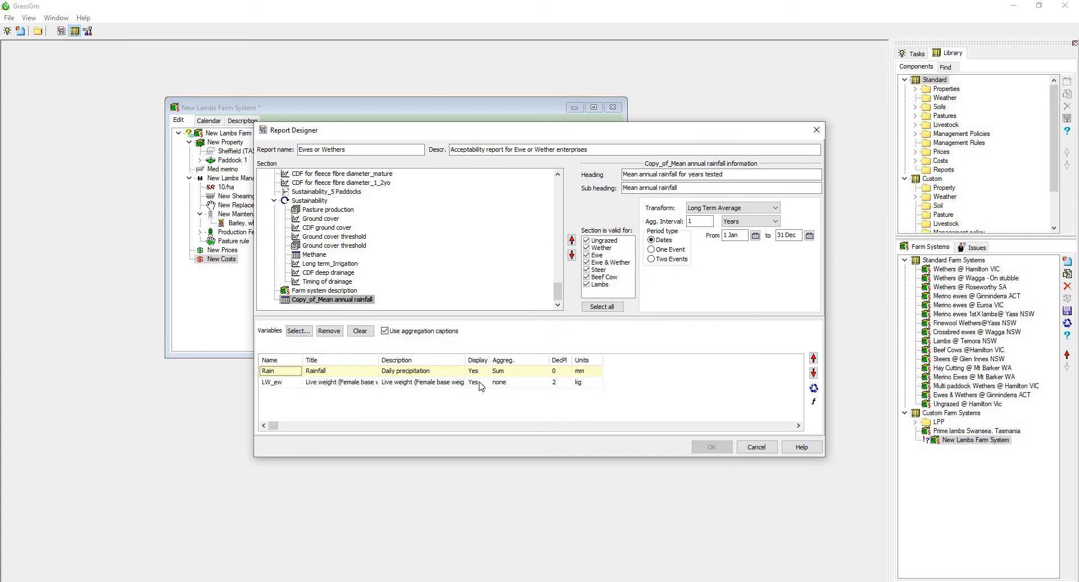
click(479, 384)
click(509, 385)
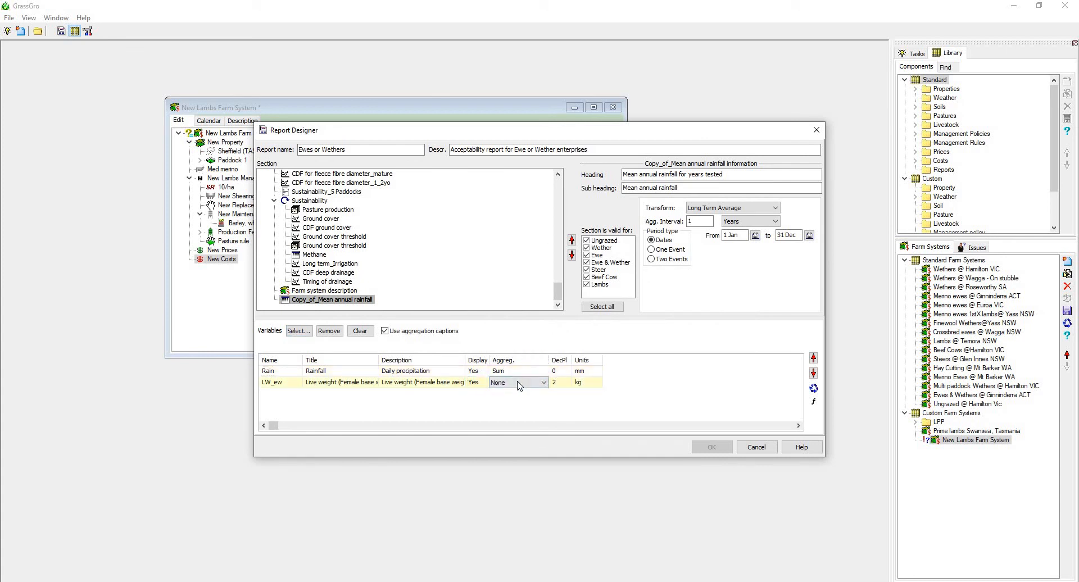
click(520, 386)
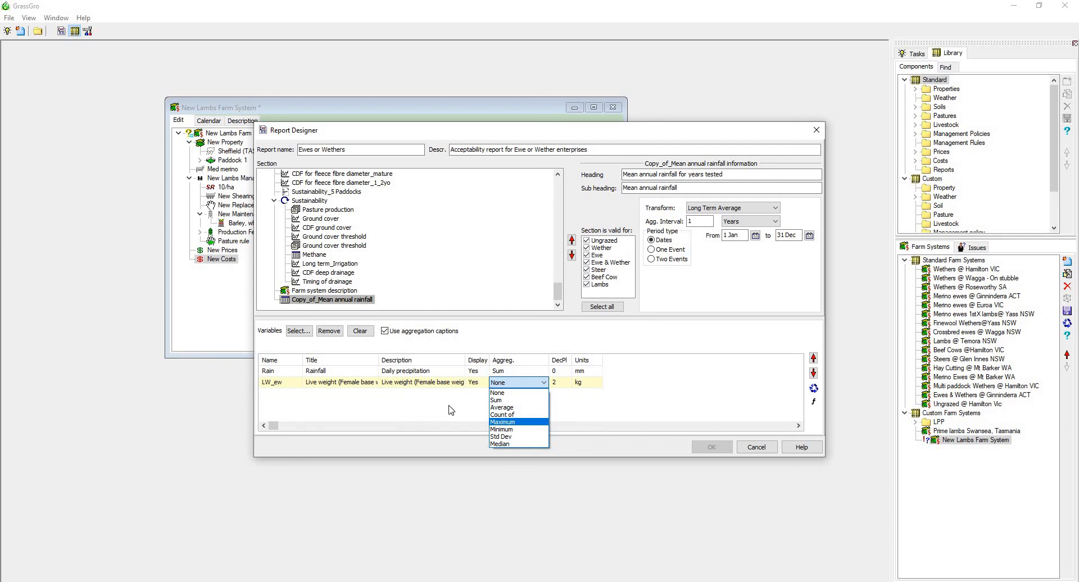
click(464, 380)
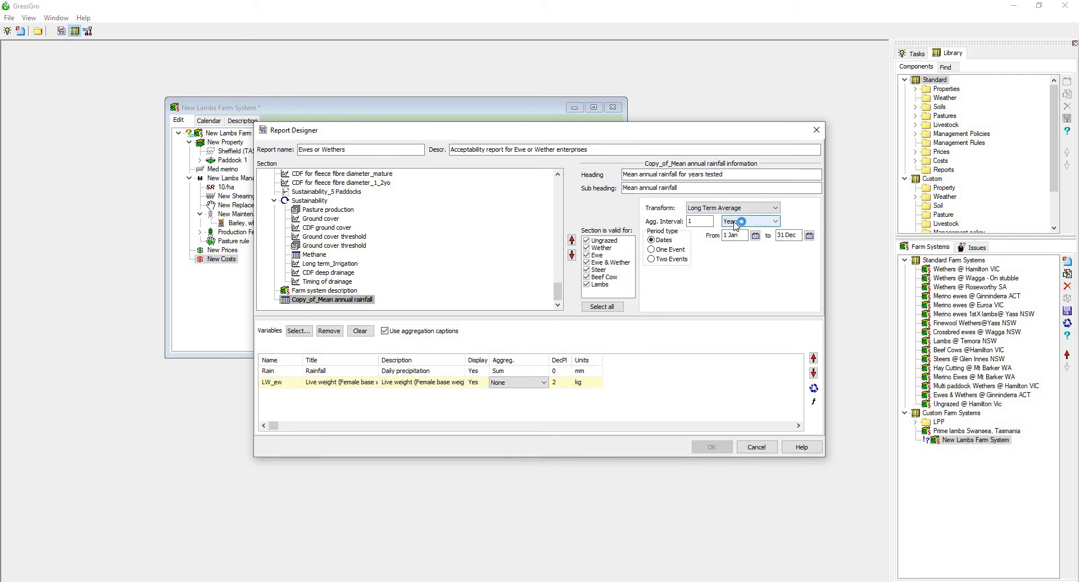
click(736, 222)
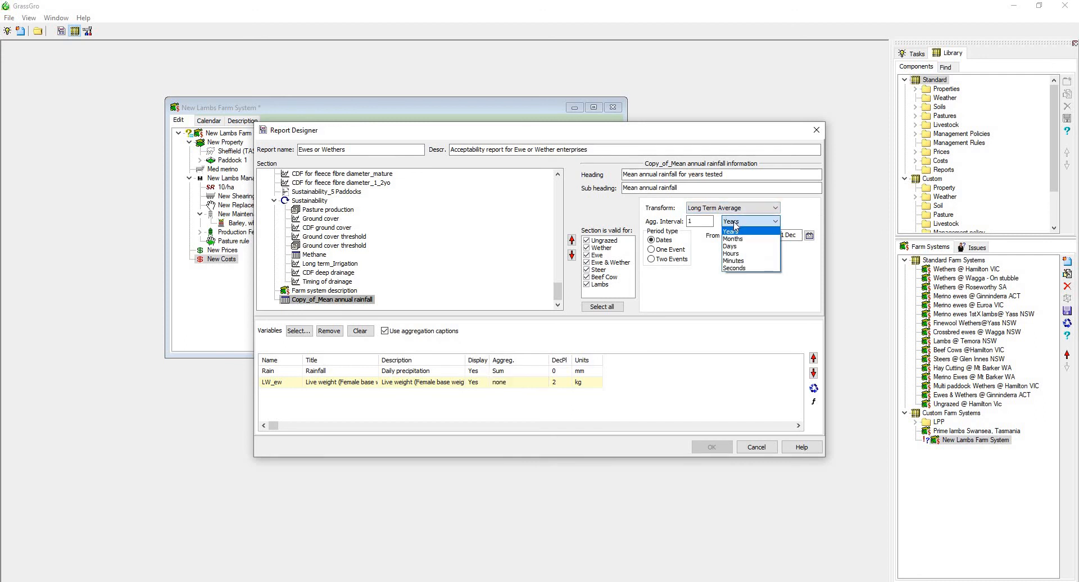
click(735, 223)
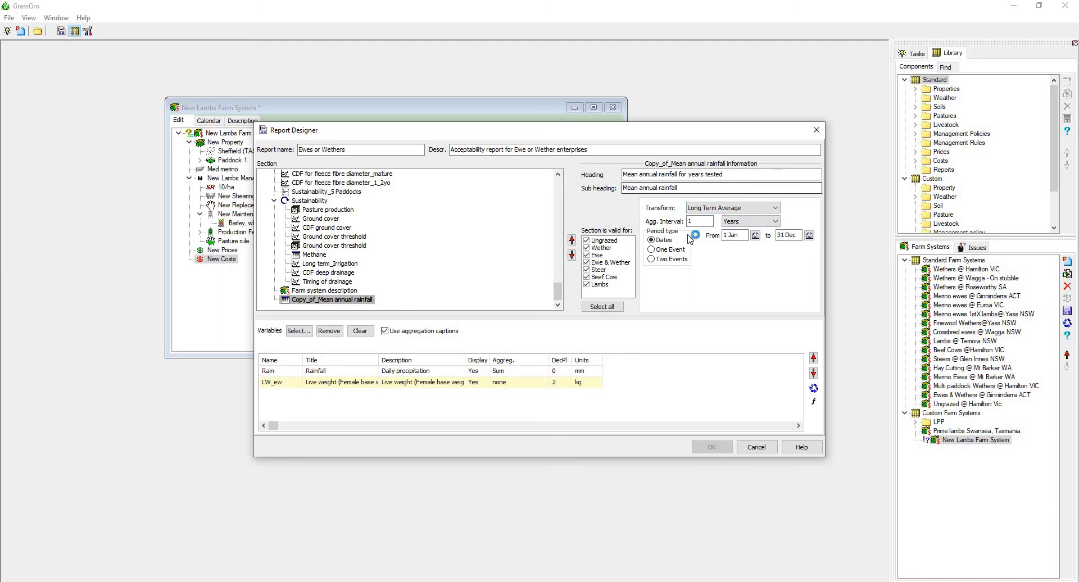
Try the Simple transform on the copied rainfall section, then restore Long Term Average.
click(707, 208)
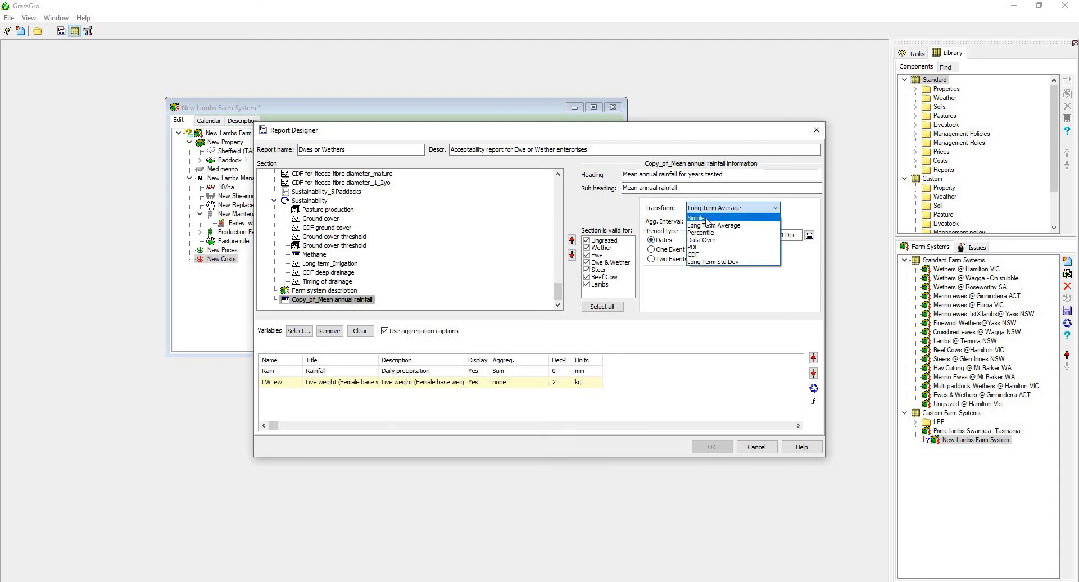
click(702, 218)
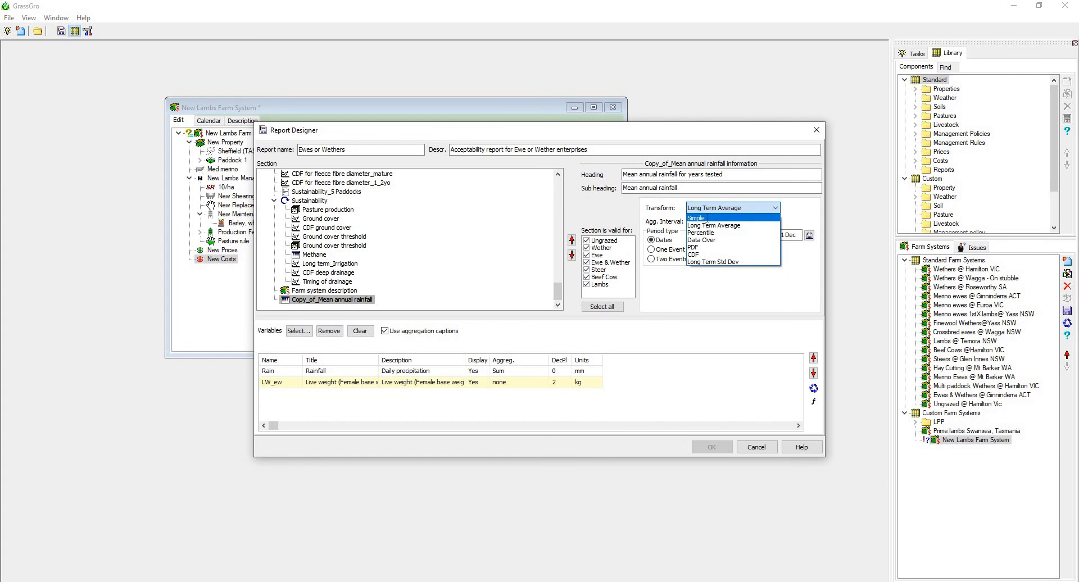
click(535, 385)
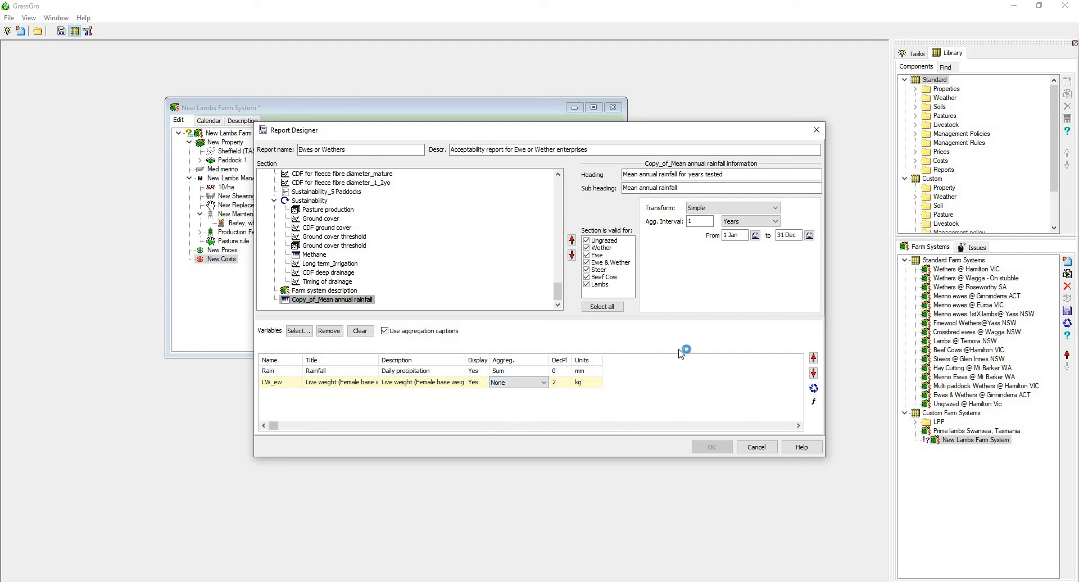
click(737, 207)
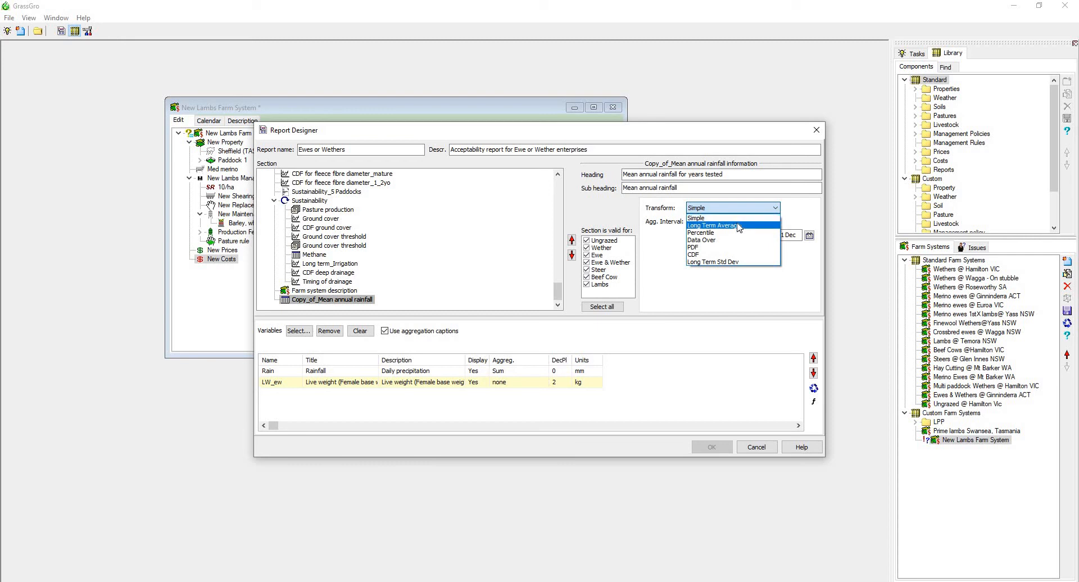
click(738, 226)
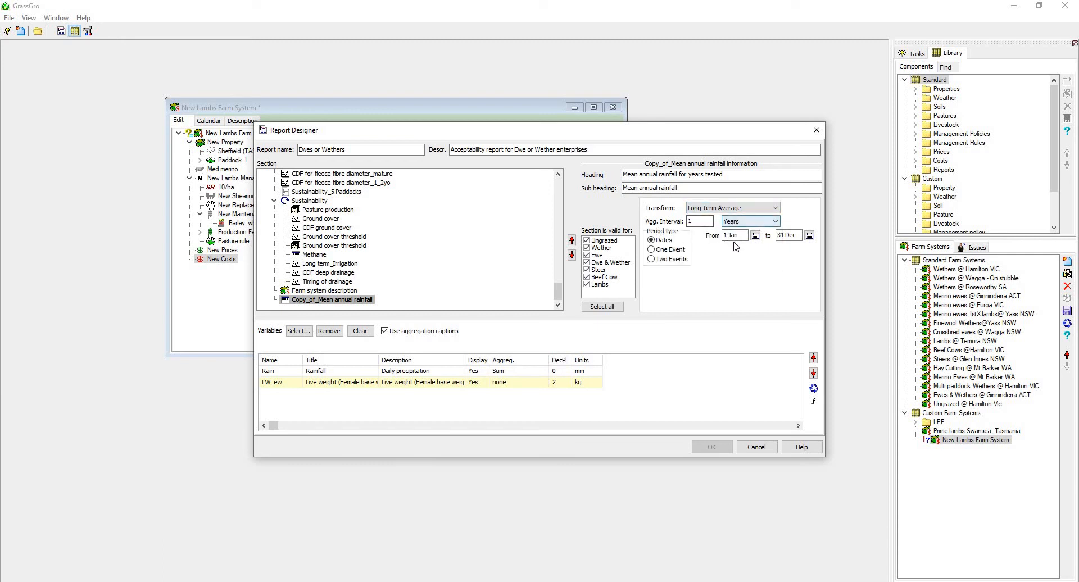
Set the aggregation method of the Female base weight variable in the copied rainfall section to Average.
click(786, 237)
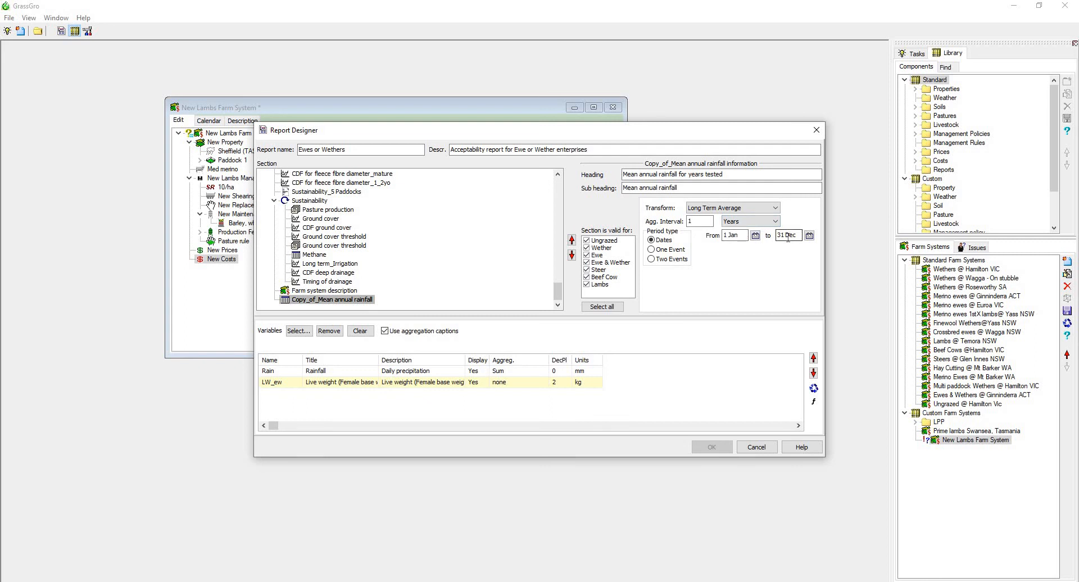
click(515, 386)
click(514, 386)
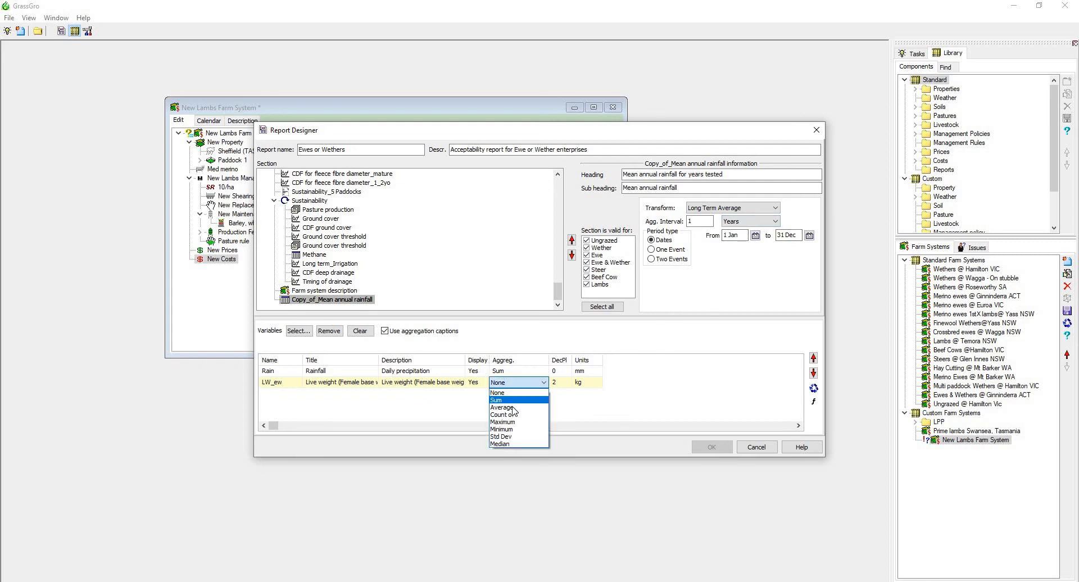
click(513, 409)
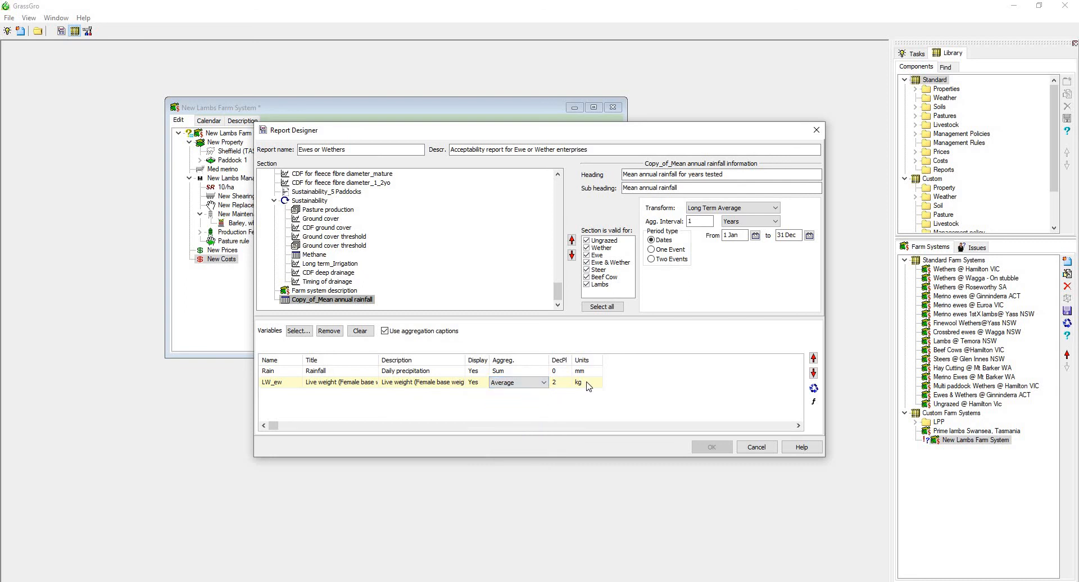
click(512, 383)
Discard the report design changes without saving, and check the Ewes or Wethers report for the completed test run.
click(755, 448)
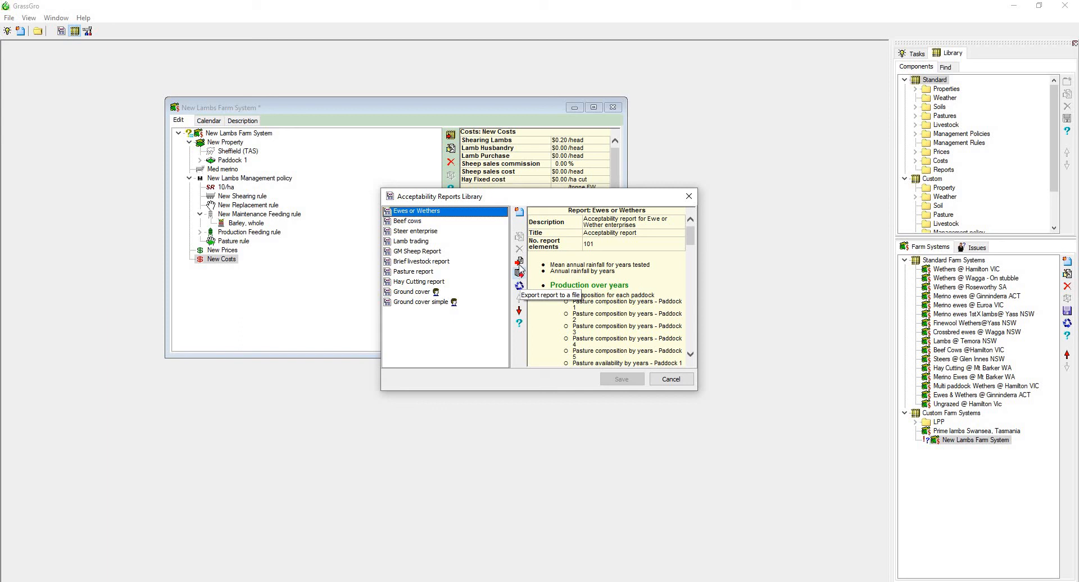
click(665, 377)
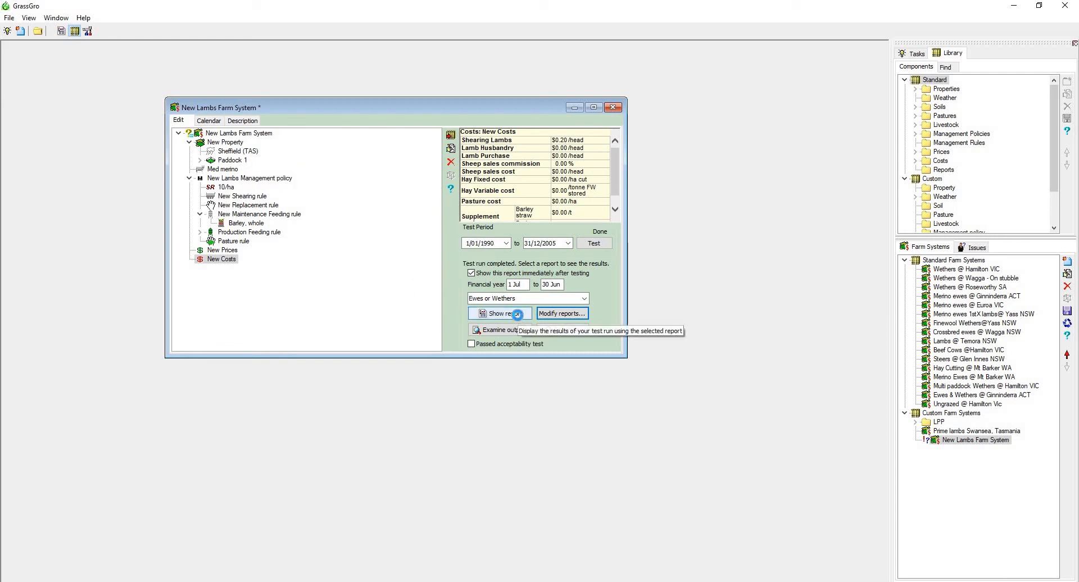
click(518, 318)
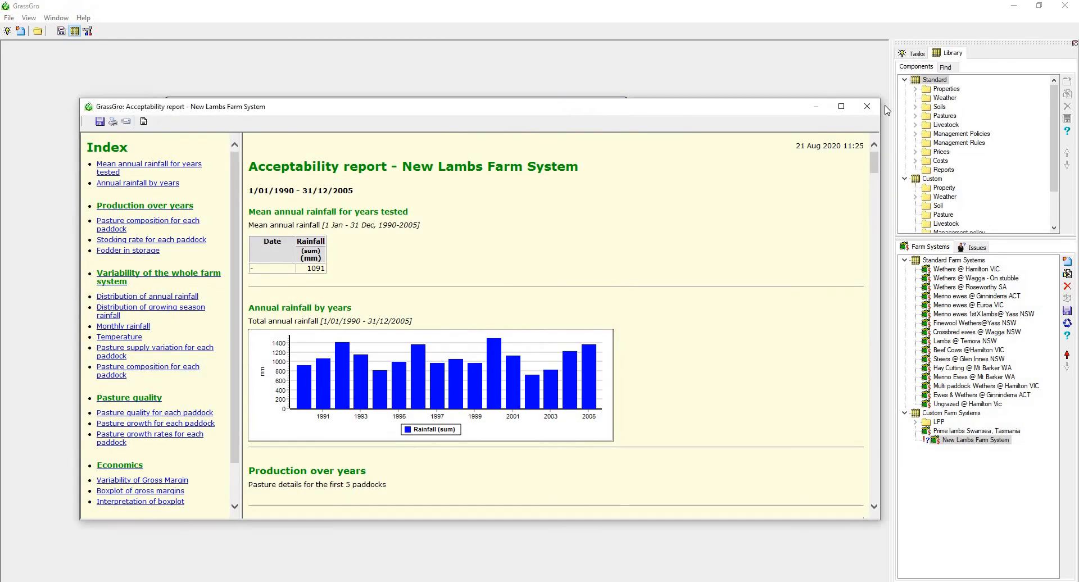
click(866, 107)
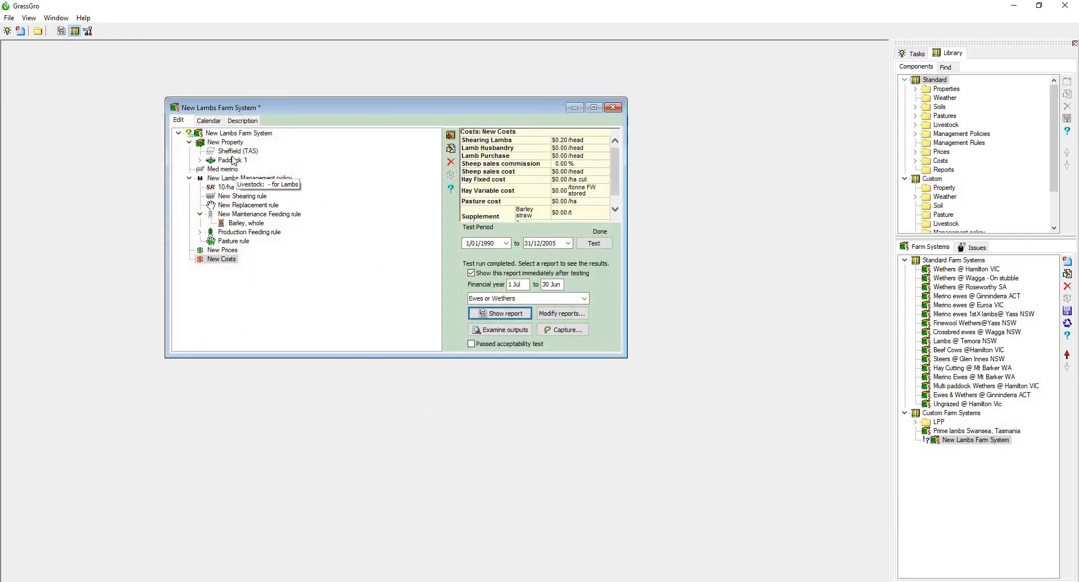
Open Paddock 1's perennial ryegrass-sub clover pasture, try fixing its legume content, and turn that option back off.
click(200, 161)
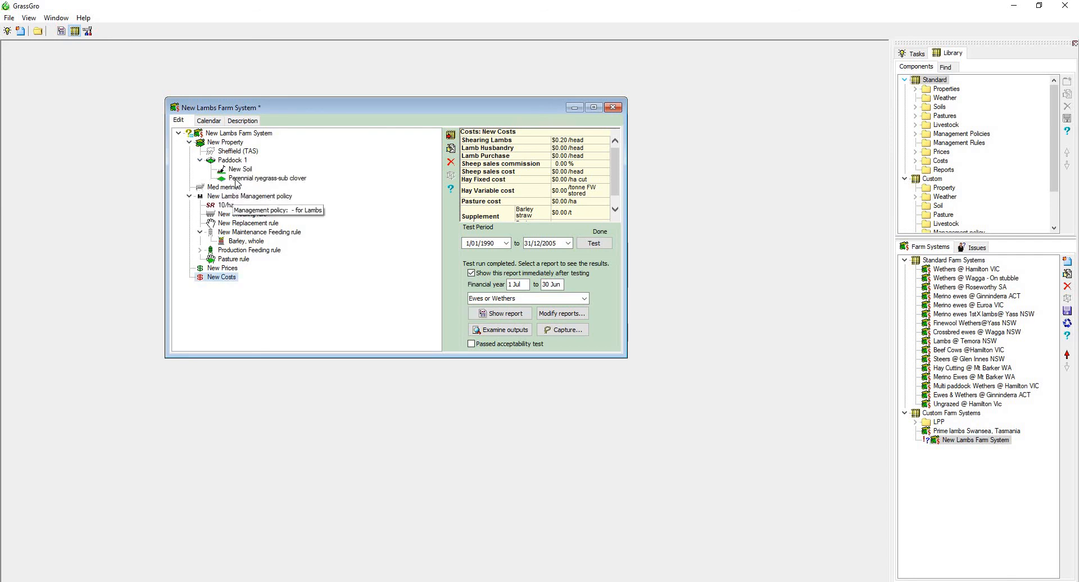
double_click(247, 178)
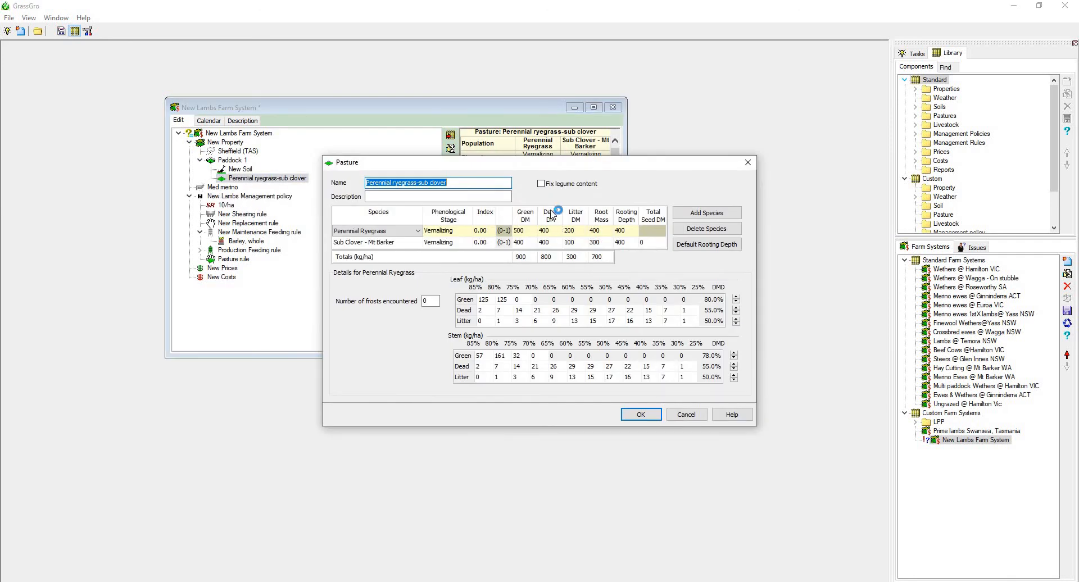
click(544, 186)
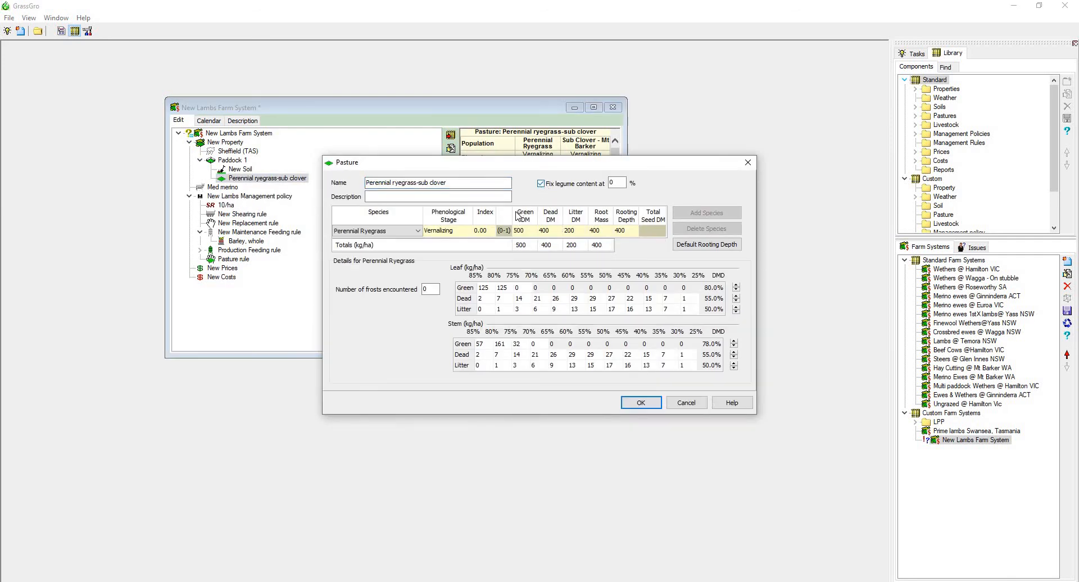
click(614, 180)
click(545, 185)
Add a second pasture species and set it to Sub Clover - Mt Barker.
click(707, 213)
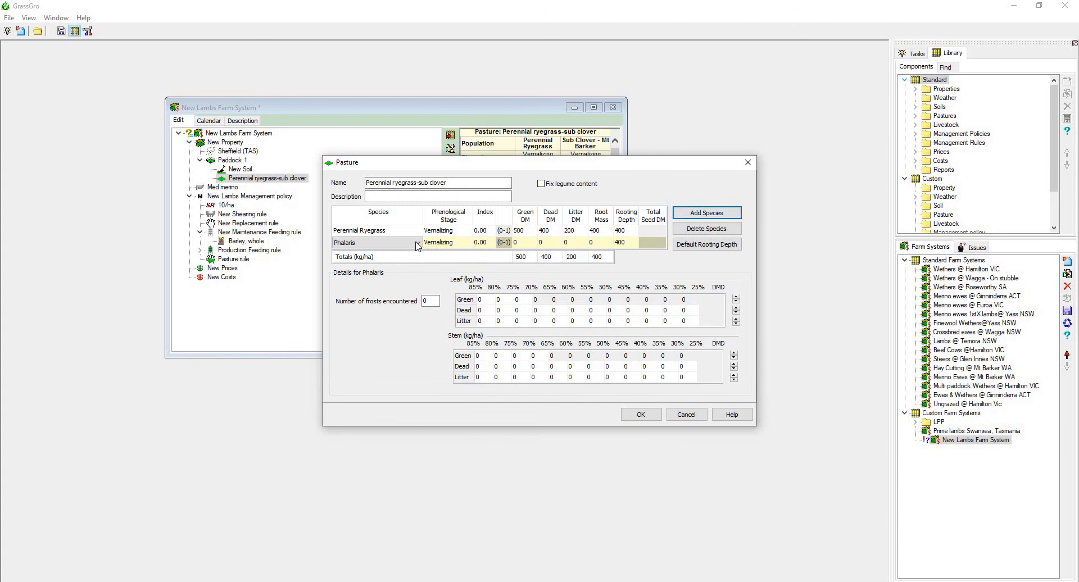
click(418, 242)
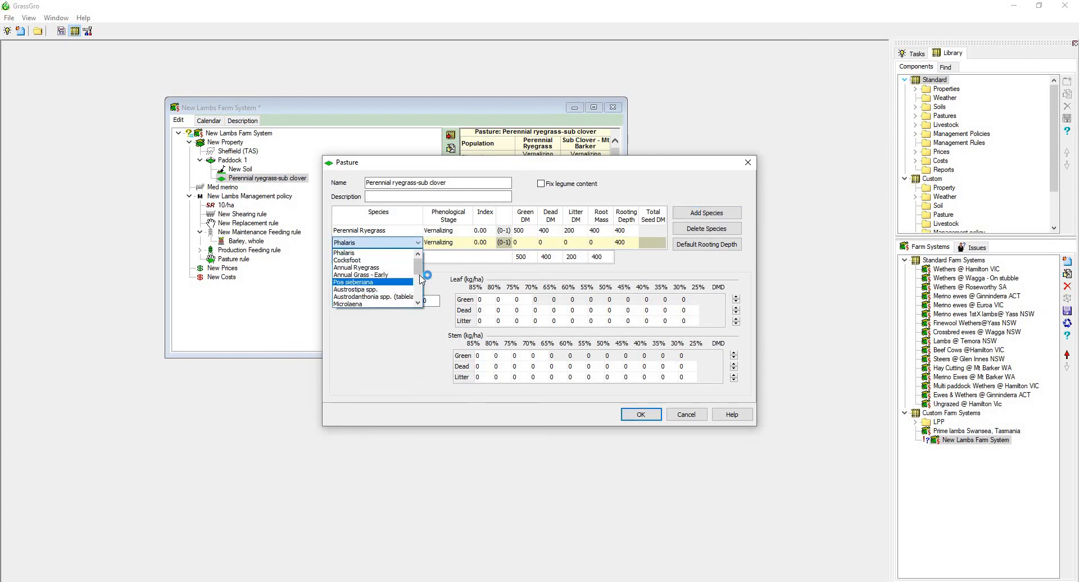
scroll(418, 282, down, 4)
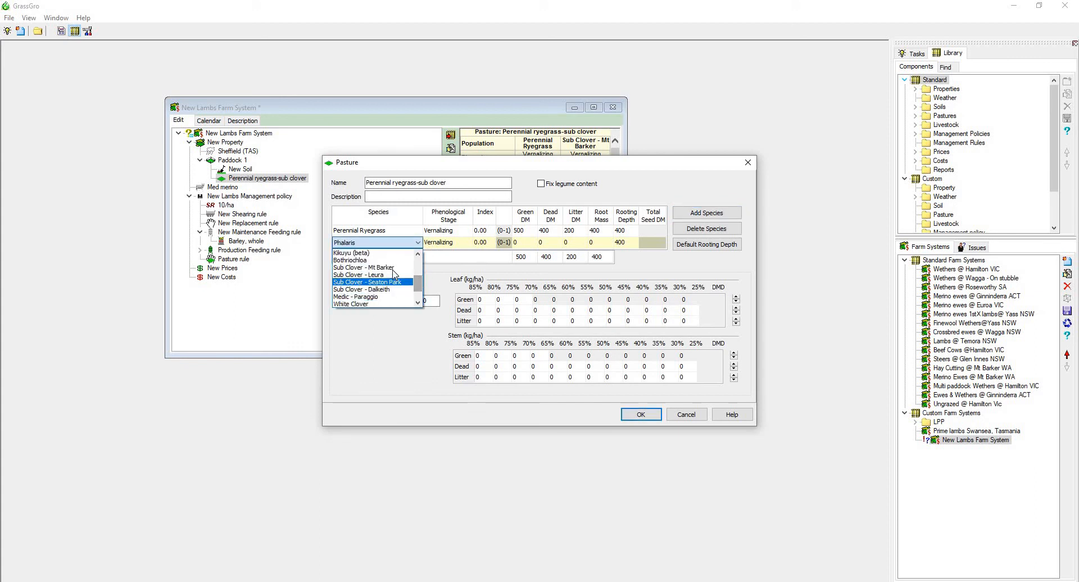
click(394, 268)
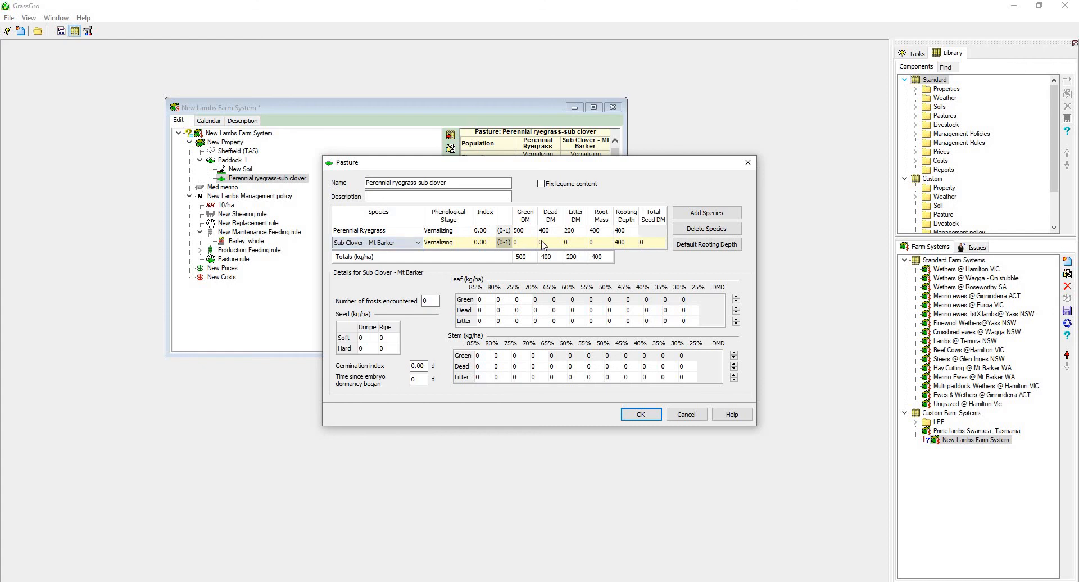
Set the sub clover's rooting depth to 500 and green DM to 500, and try to accept the pasture.
click(634, 245)
text(500)
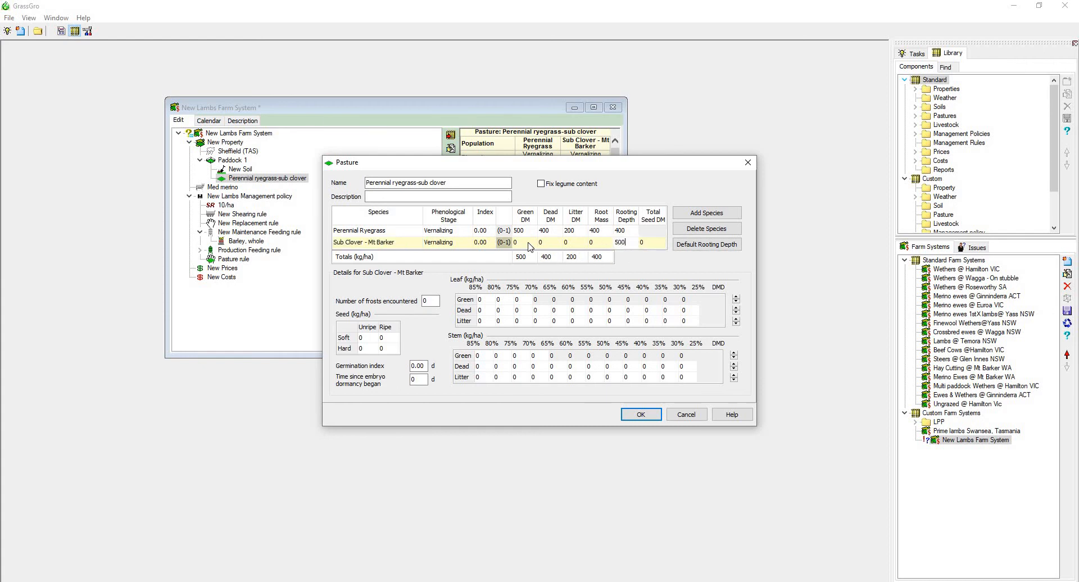
click(528, 243)
text(500)
click(641, 415)
click(615, 315)
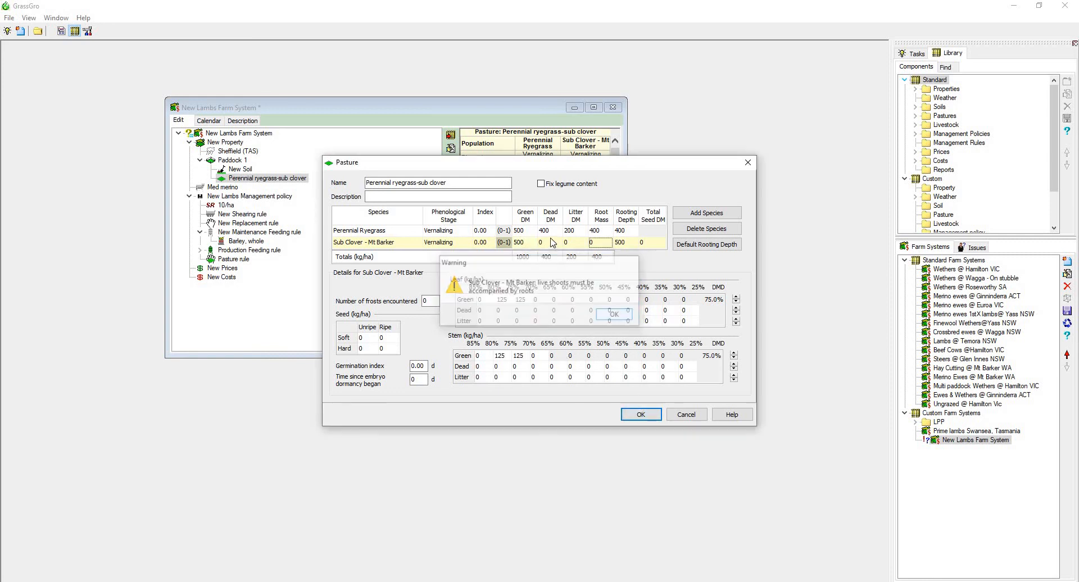
Set the sub clover's dead DM to 400, litter DM to 100 and root mass to 499, and accept the pasture.
click(554, 242)
text(400)
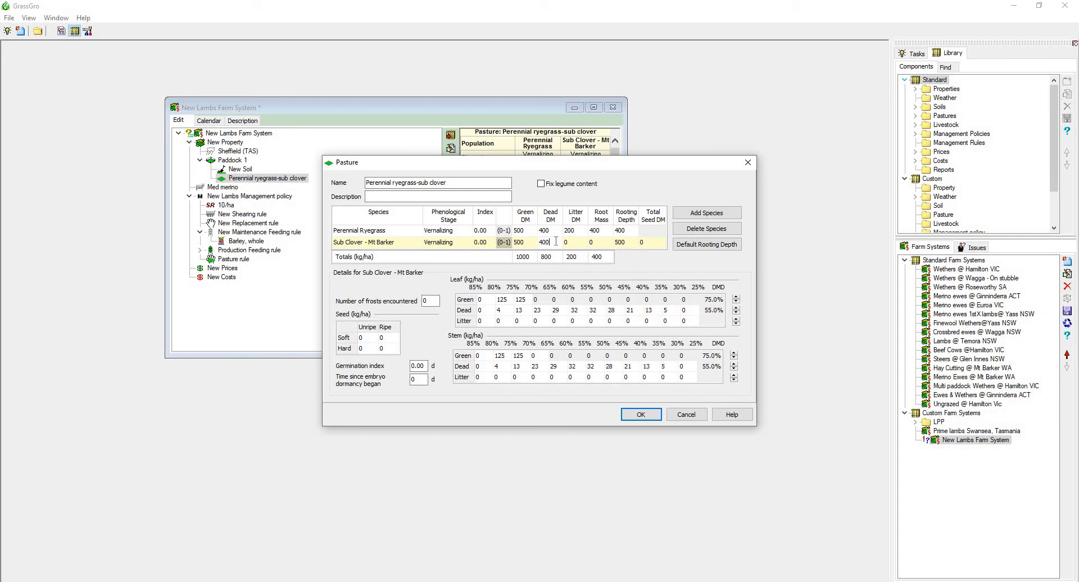
click(568, 242)
text(100)
click(599, 244)
text(499)
click(640, 415)
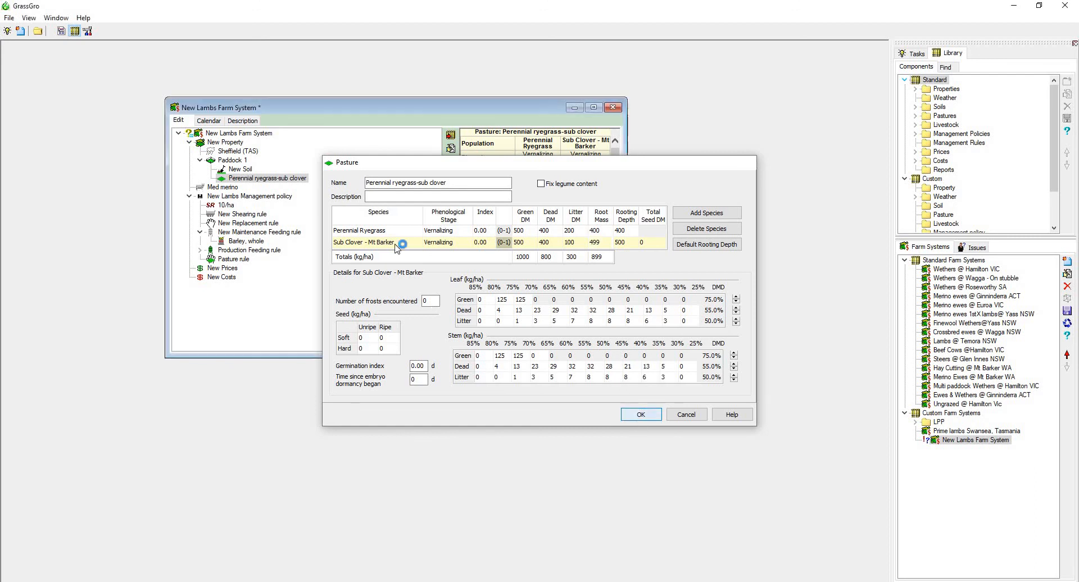
Check Paddock 1's settings and the species values of its perennial ryegrass-sub clover pasture without changing them.
double_click(236, 161)
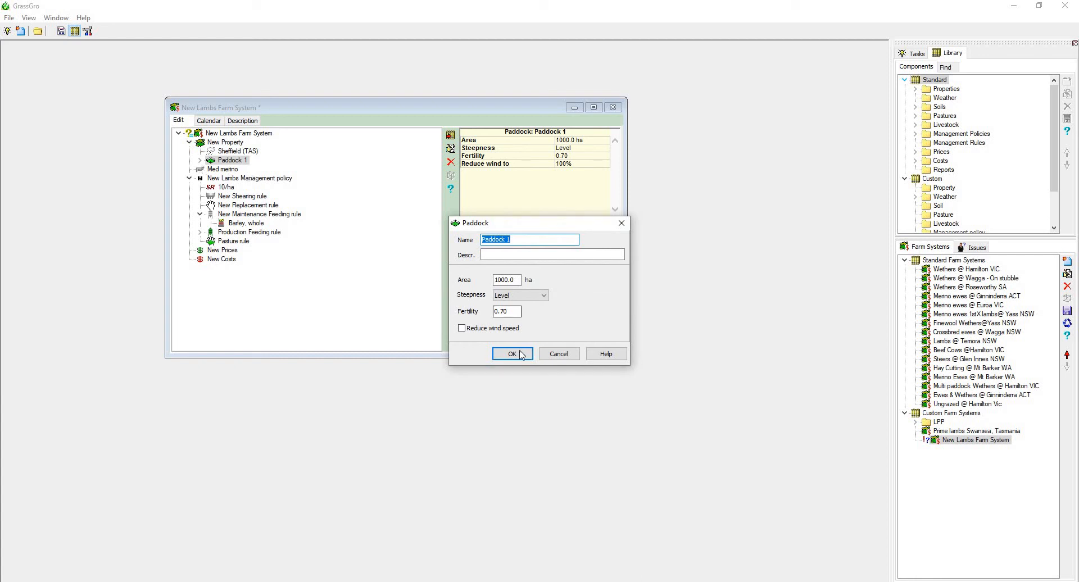
key(Return)
click(200, 161)
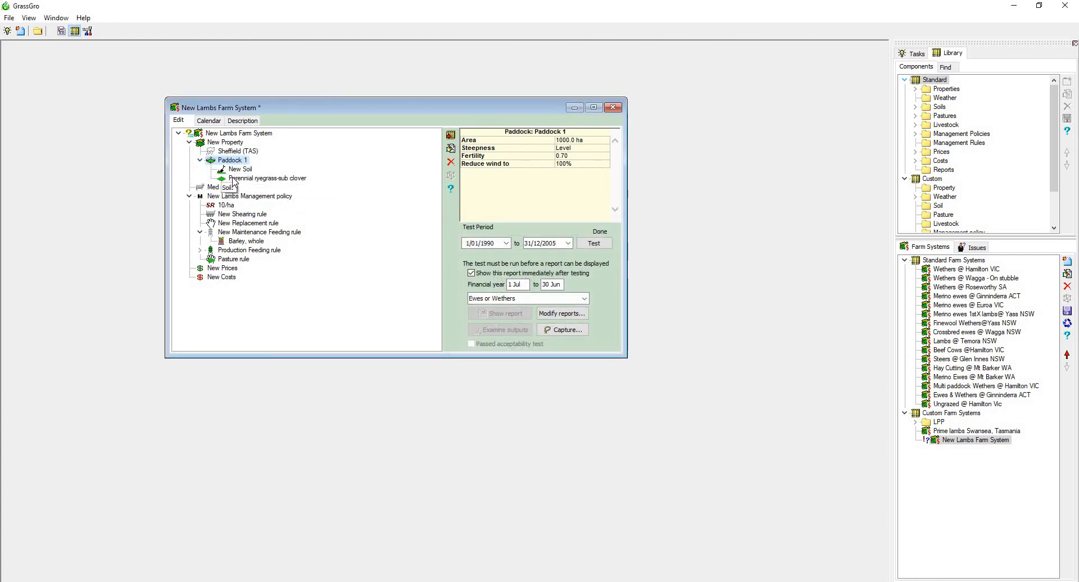
right_click(234, 179)
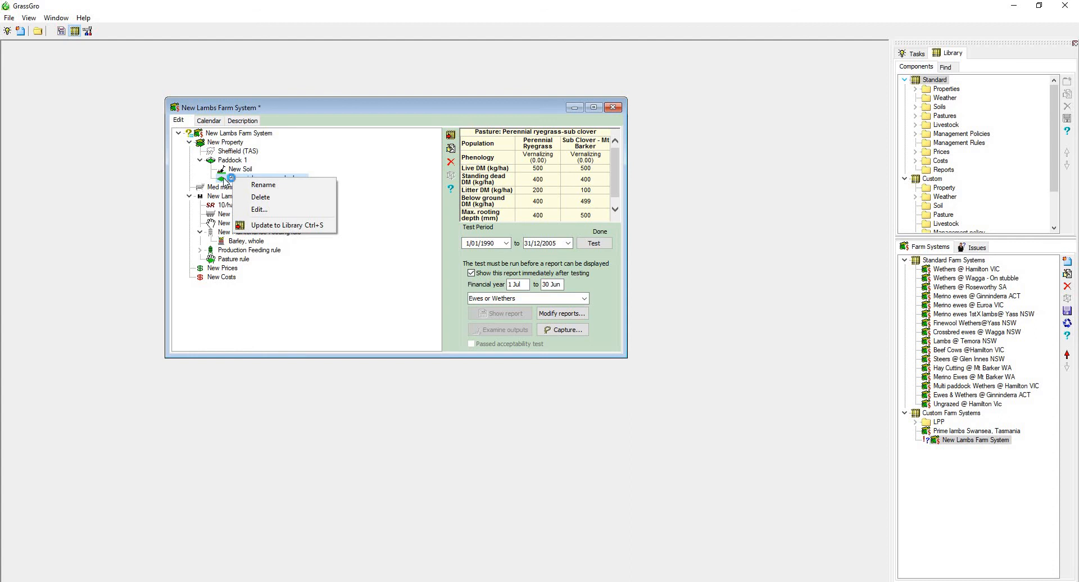
double_click(230, 178)
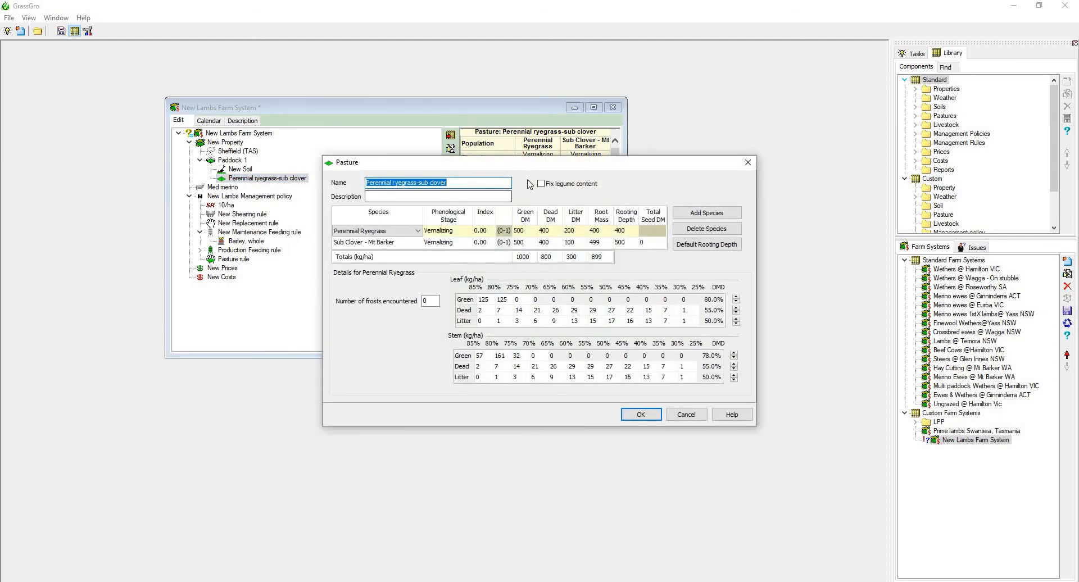
click(686, 414)
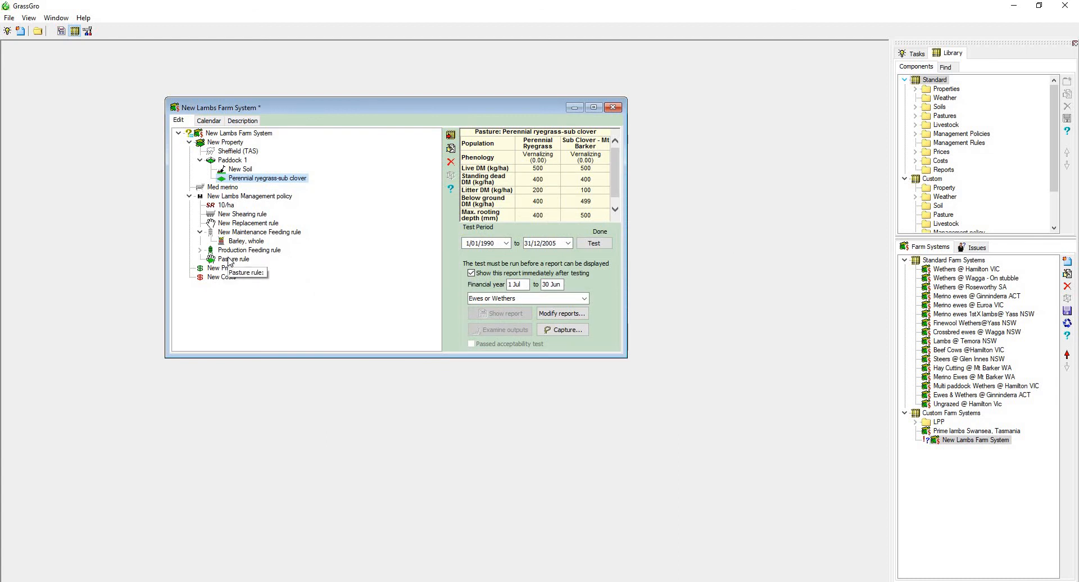
Set the pasture rule to reset pasture species as necessary on 1 Jan.
double_click(228, 260)
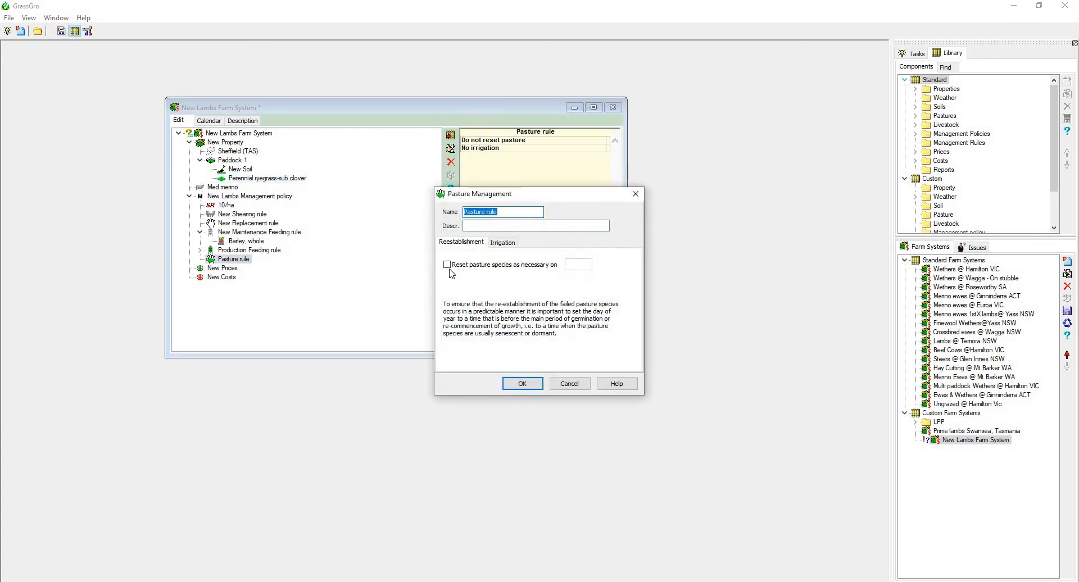
click(449, 266)
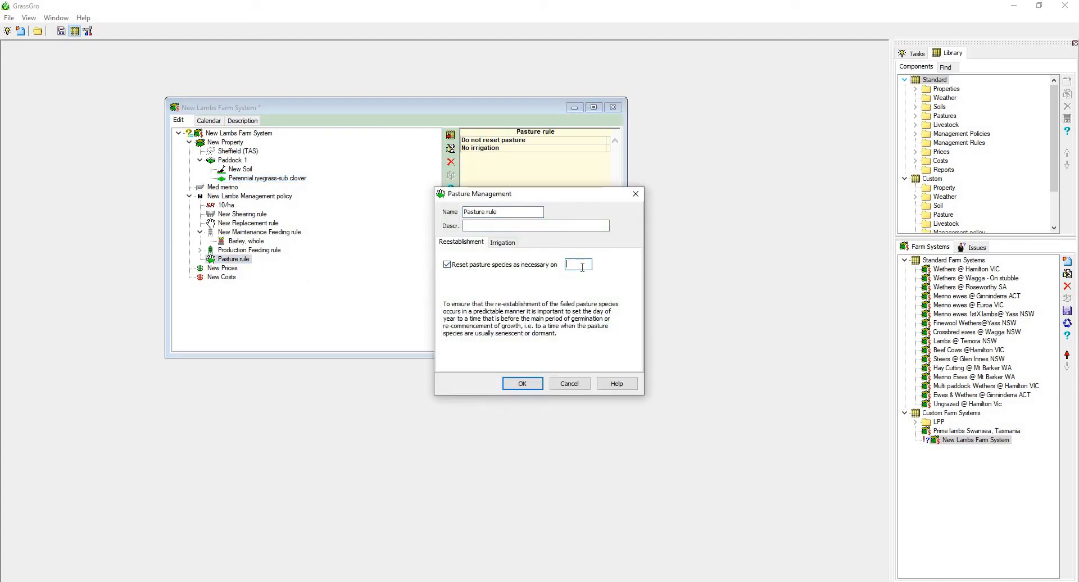
text(1)
text(1)
click(515, 384)
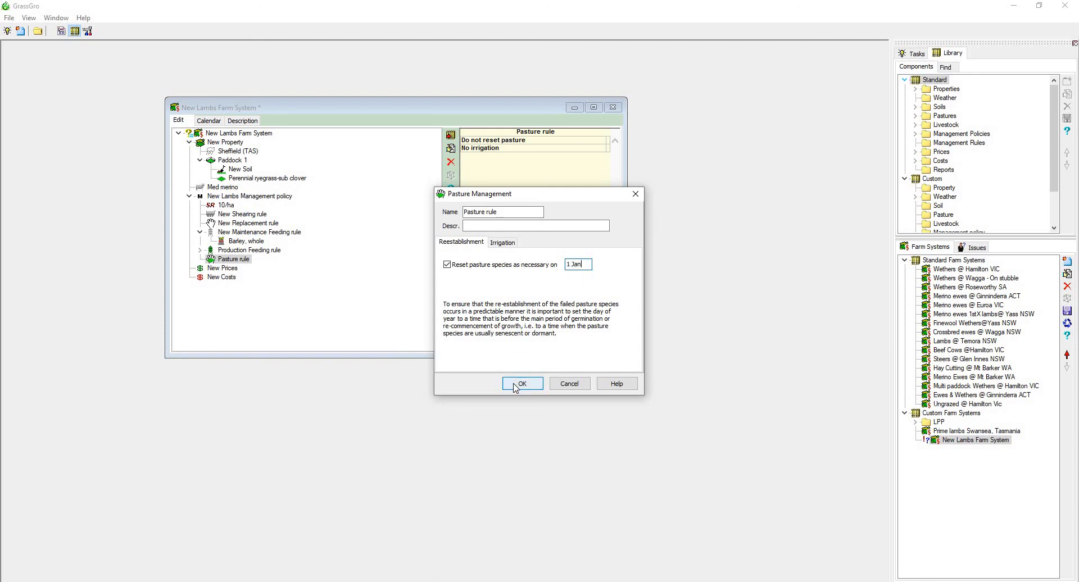
Set the notional stocking rate to 14/ha and rerun the farm system test.
double_click(226, 206)
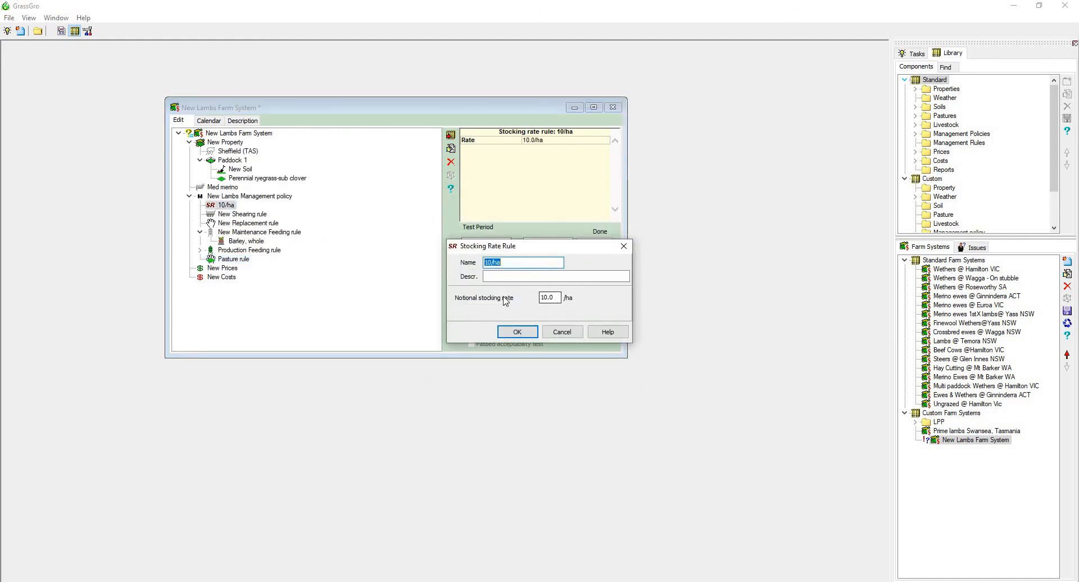
key(Tab)
key(Tab)
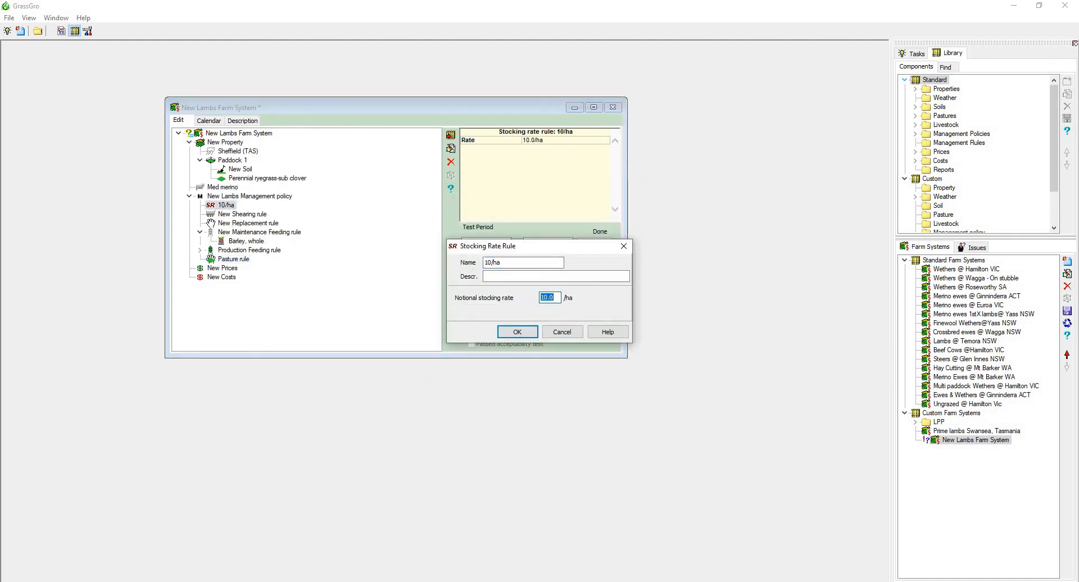
text(14)
click(518, 332)
click(594, 243)
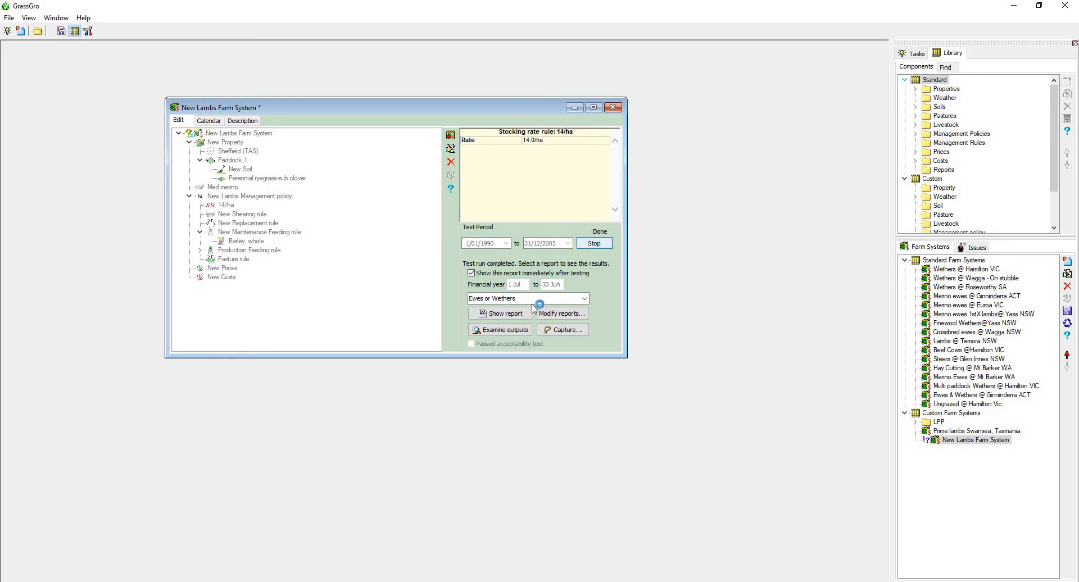
Examine the acceptability report's pasture composition, availability, stocking rate, rainfall, pasture quality and growth rate charts.
scroll(458, 277, down, 3)
scroll(457, 277, down, 4)
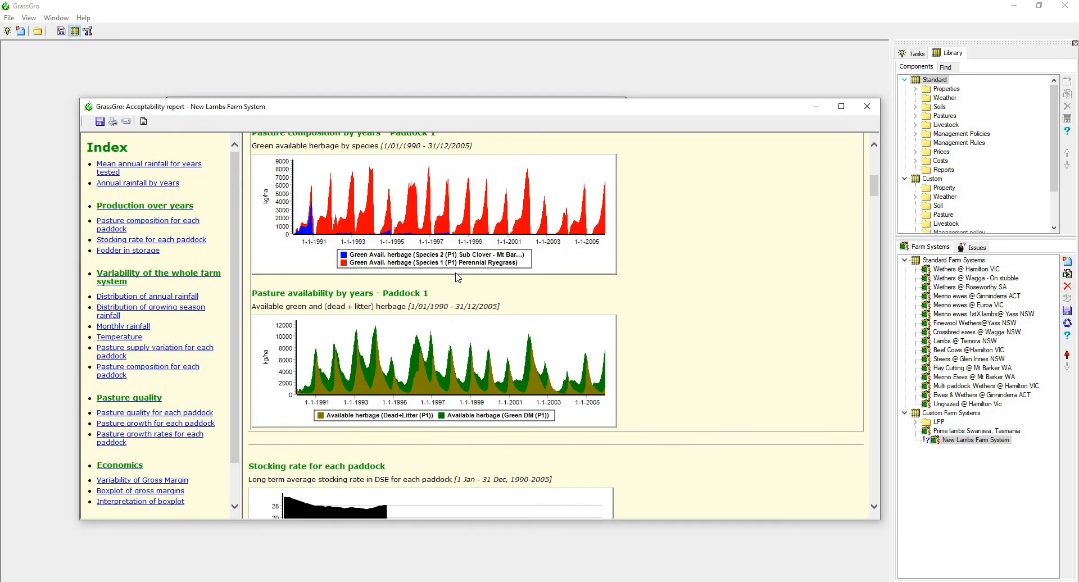
scroll(323, 295, up, 1)
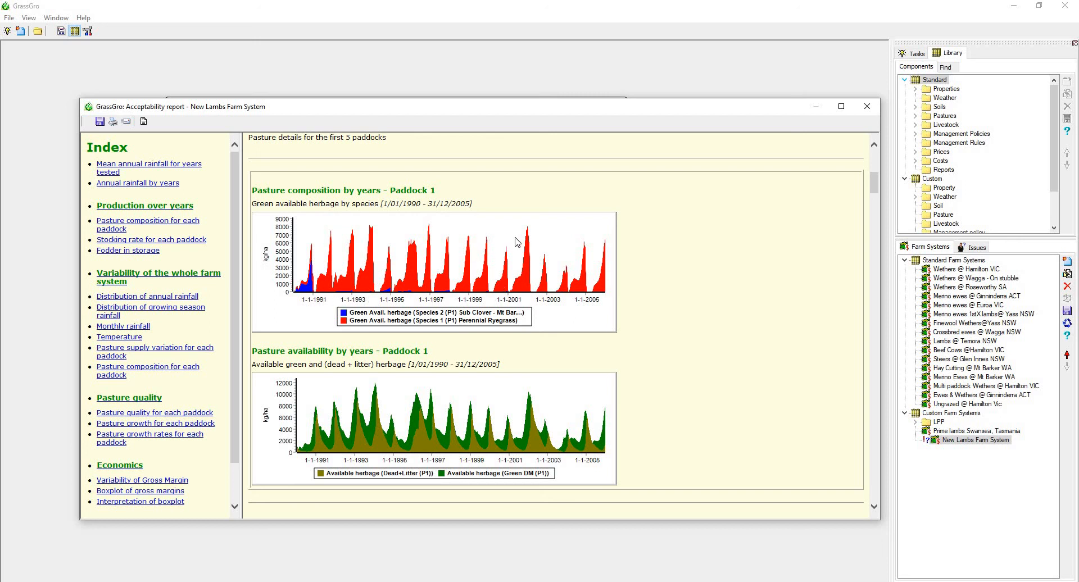
scroll(510, 296, down, 15)
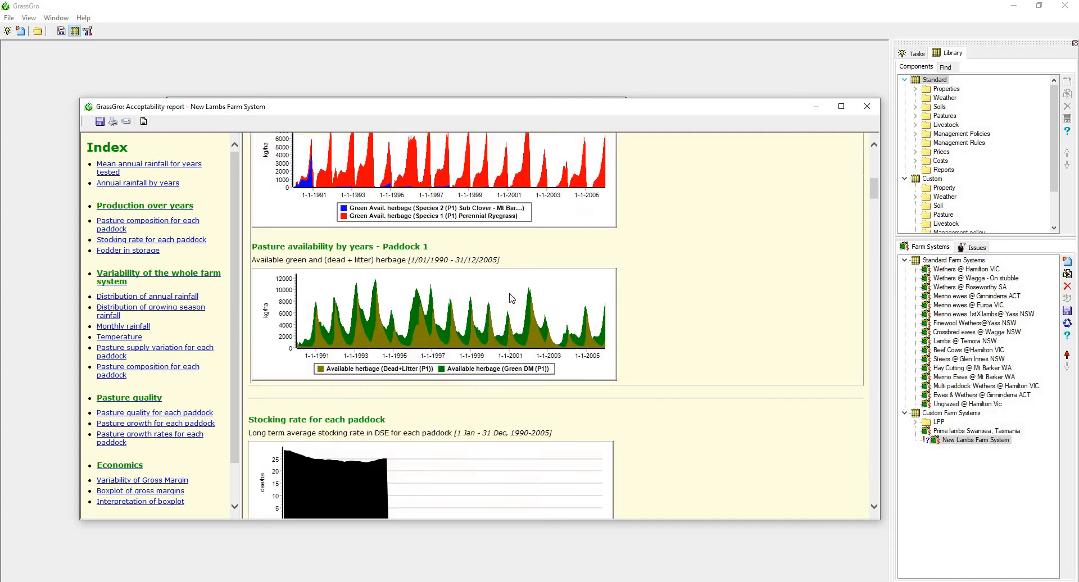
scroll(512, 298, down, 15)
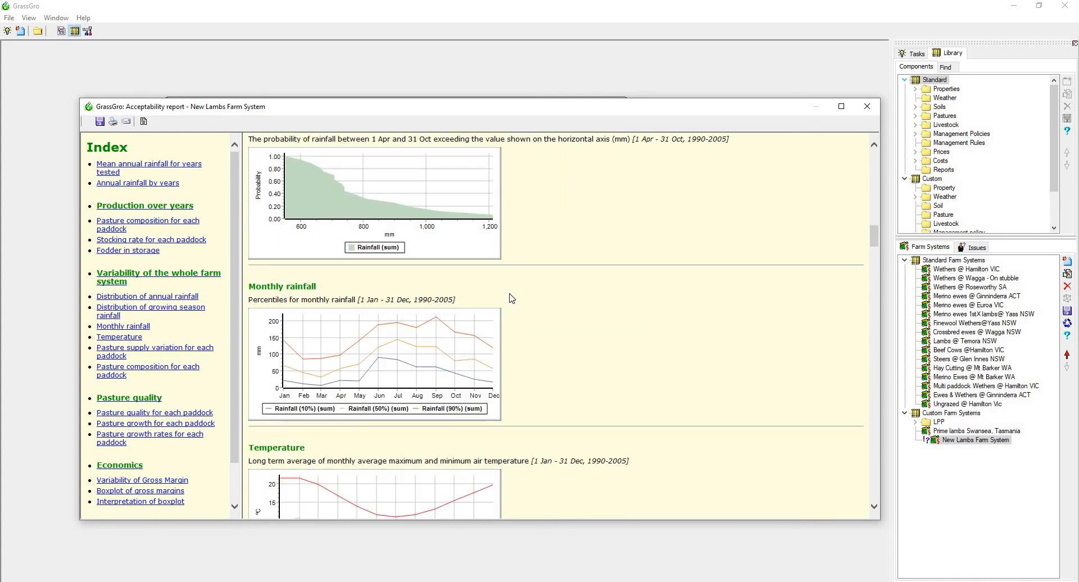
scroll(511, 298, down, 12)
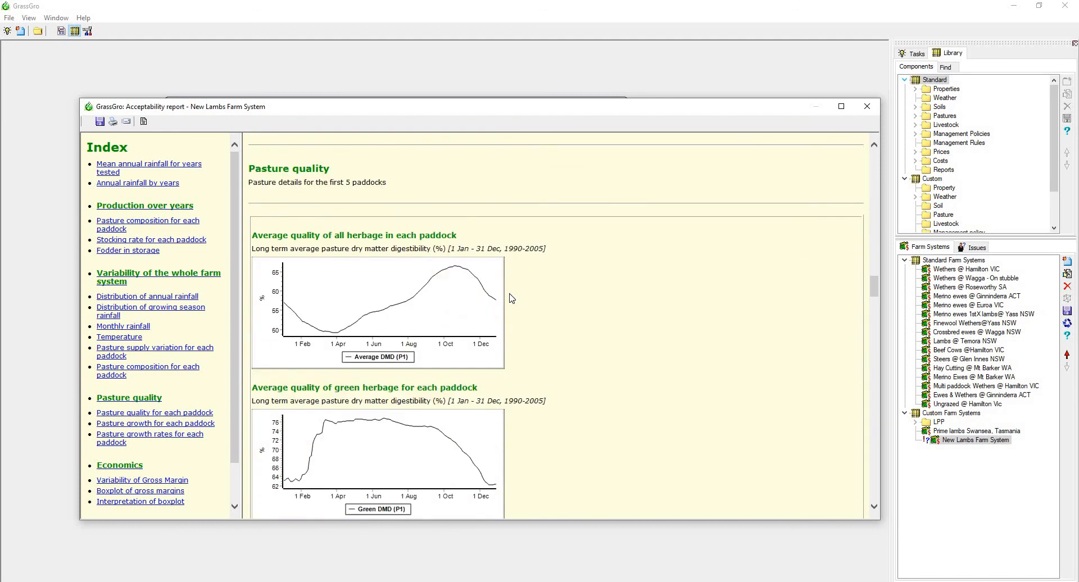
scroll(511, 297, down, 10)
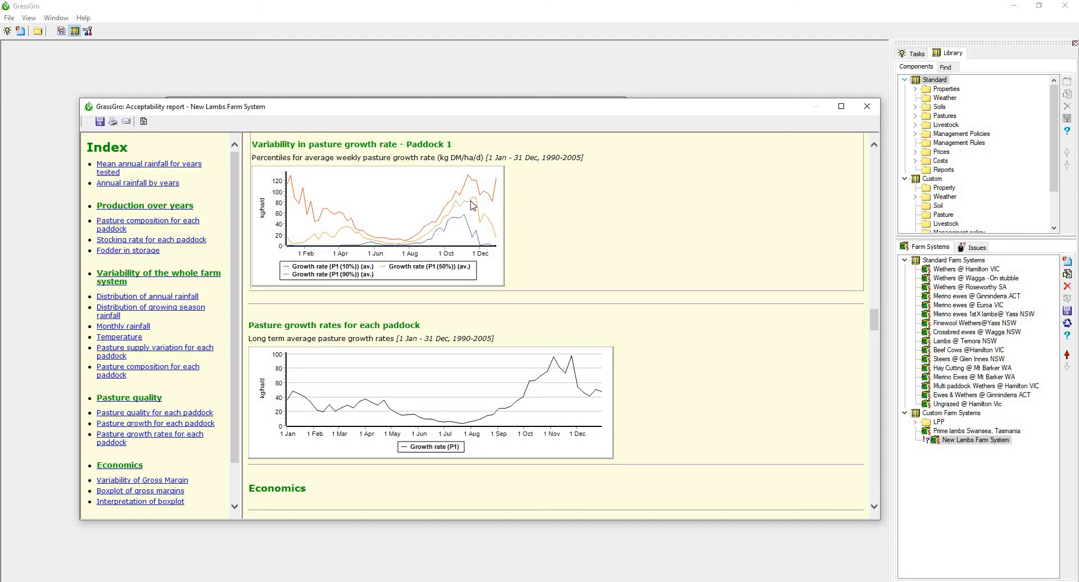
Examine the acceptability report's pasture growth rates, gross margins, ground cover, methane production and initial farm system values, and close the report.
scroll(472, 205, down, 15)
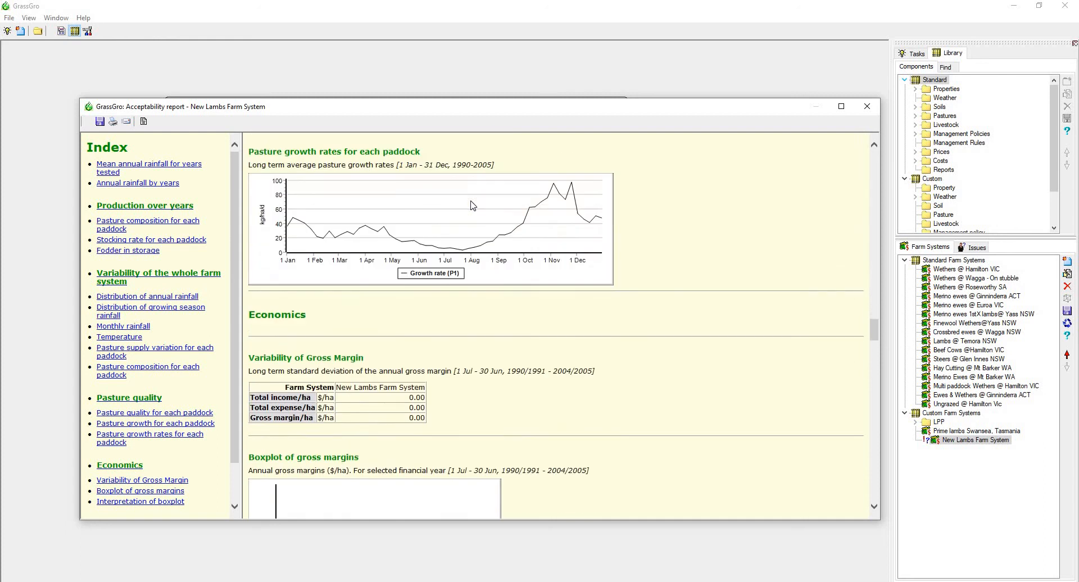
scroll(472, 205, down, 3)
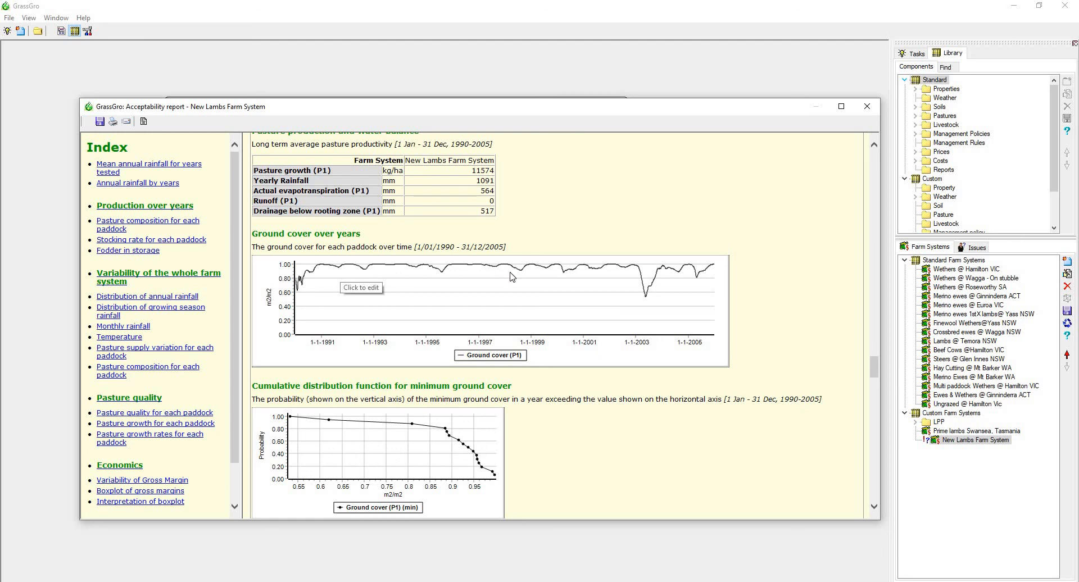
scroll(443, 289, down, 2)
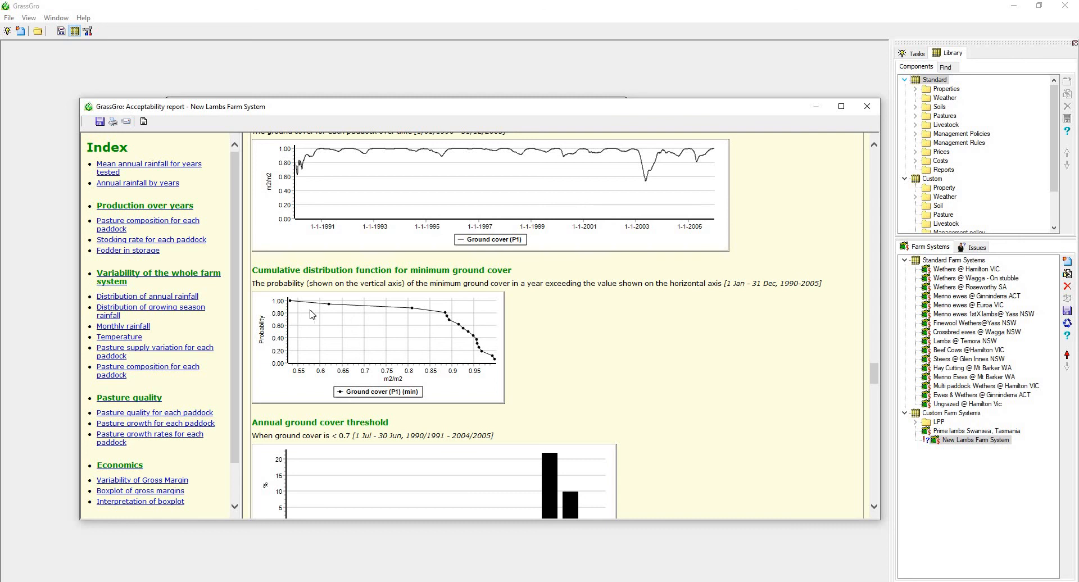
scroll(465, 322, up, 3)
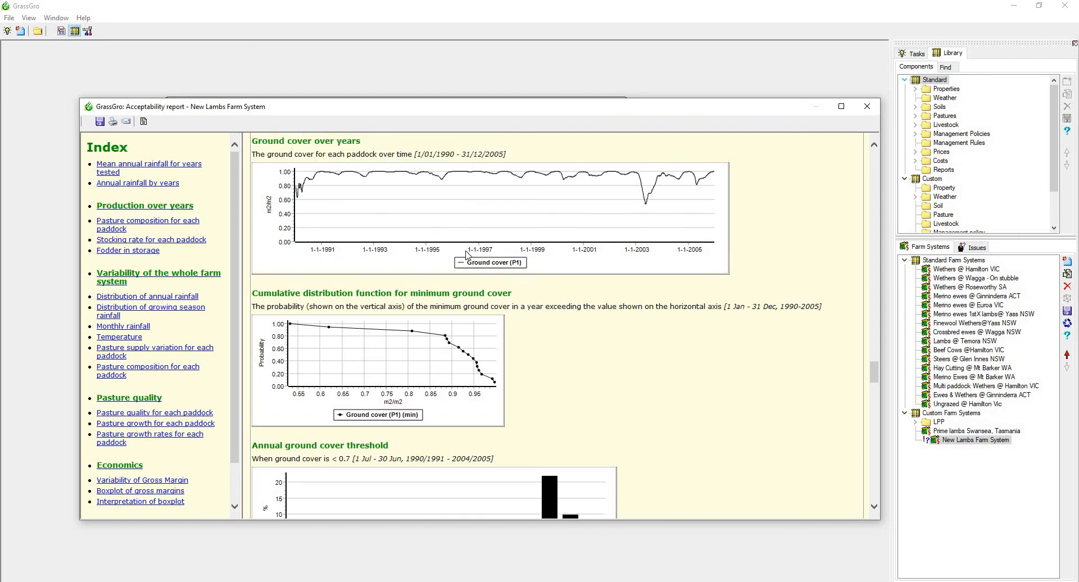
scroll(597, 296, down, 4)
scroll(528, 303, down, 12)
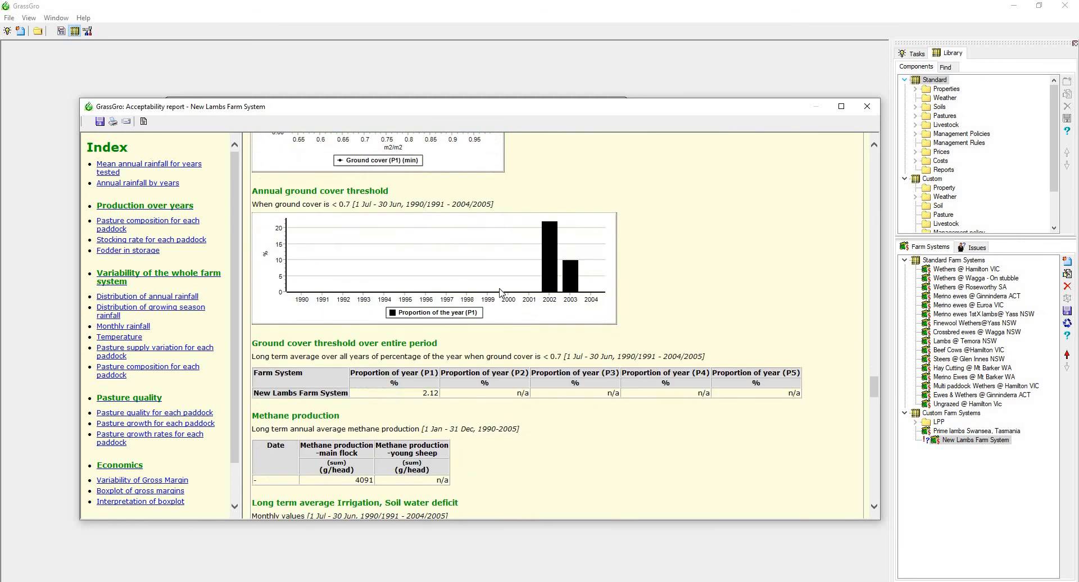
scroll(423, 307, down, 6)
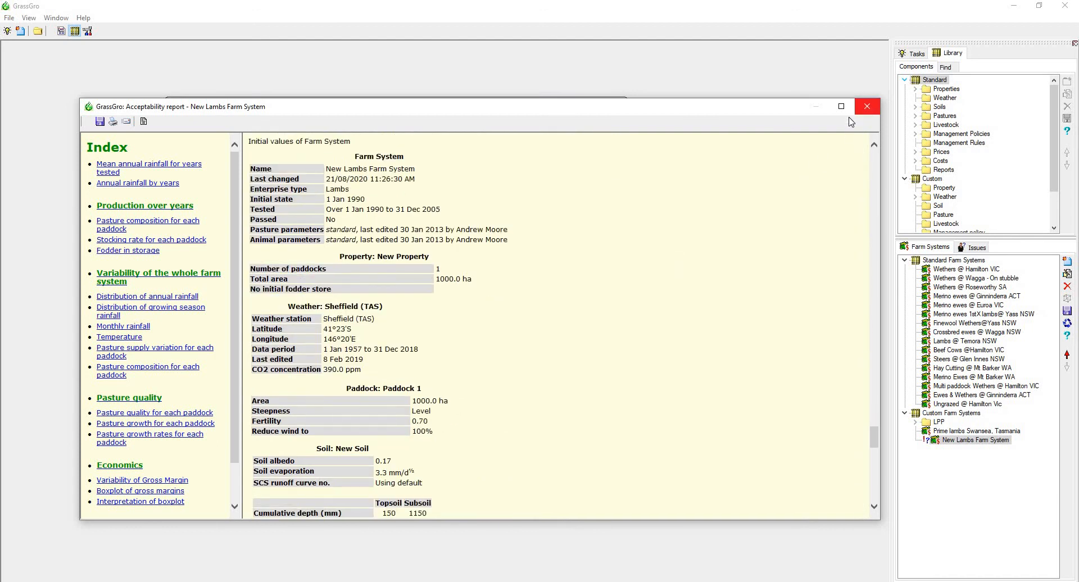
click(867, 108)
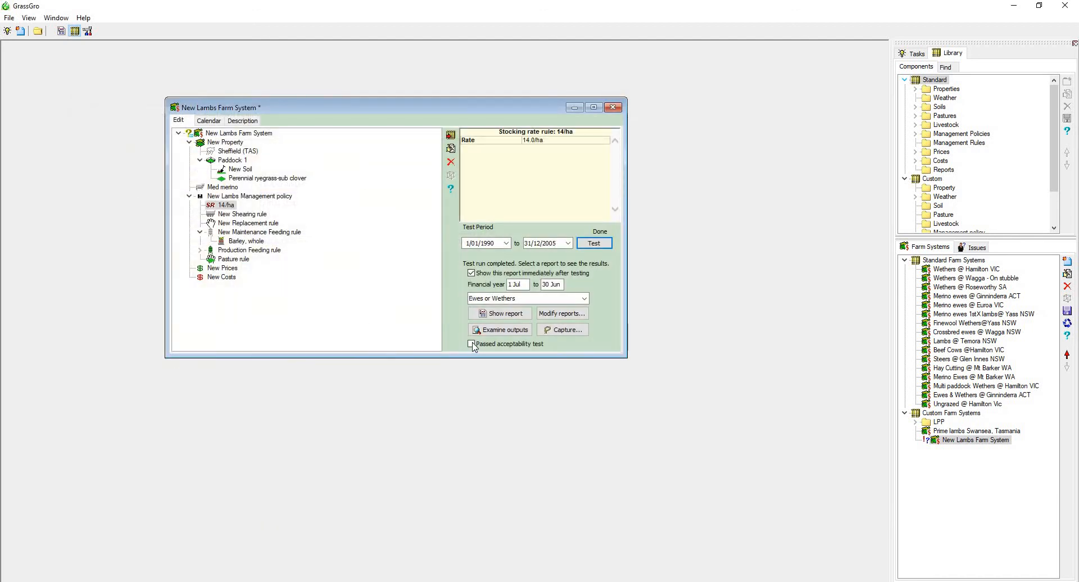
Mark the farm system as having passed the acceptability test and update it to the library.
click(469, 344)
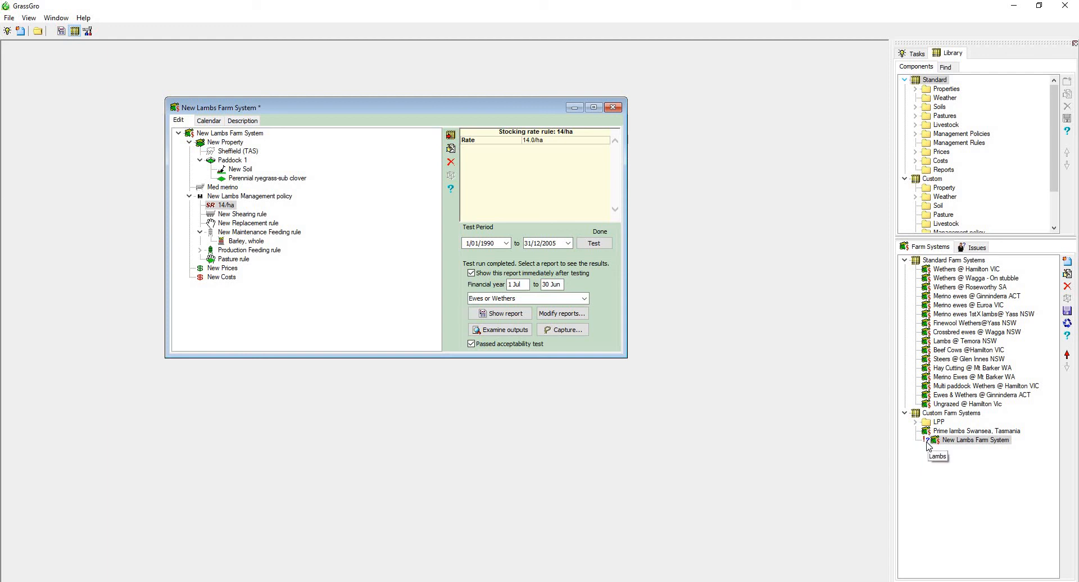
click(451, 136)
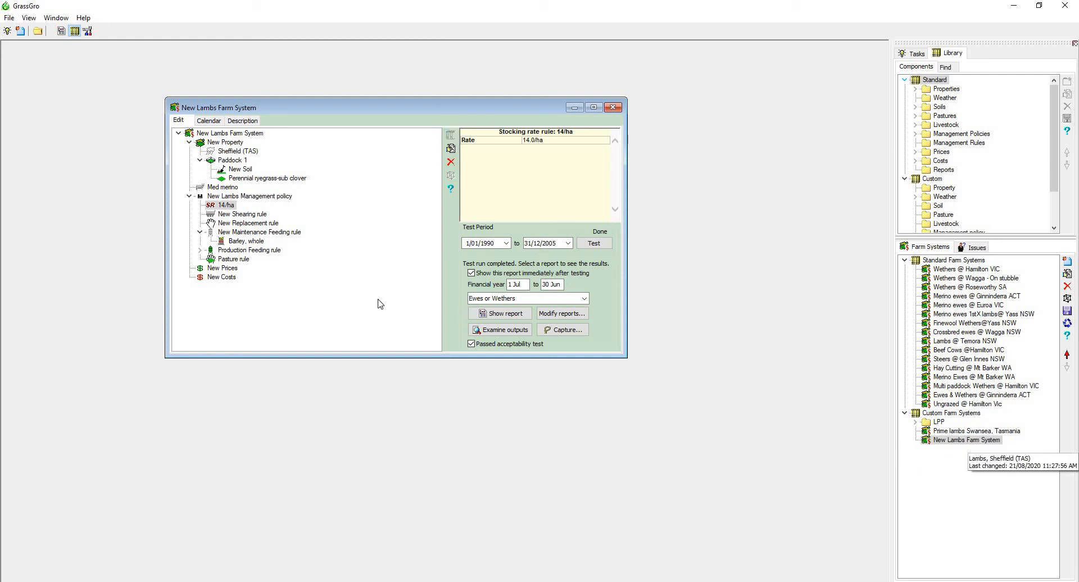
Rename the farm system as "Lamb example" and update it to the library.
click(245, 133)
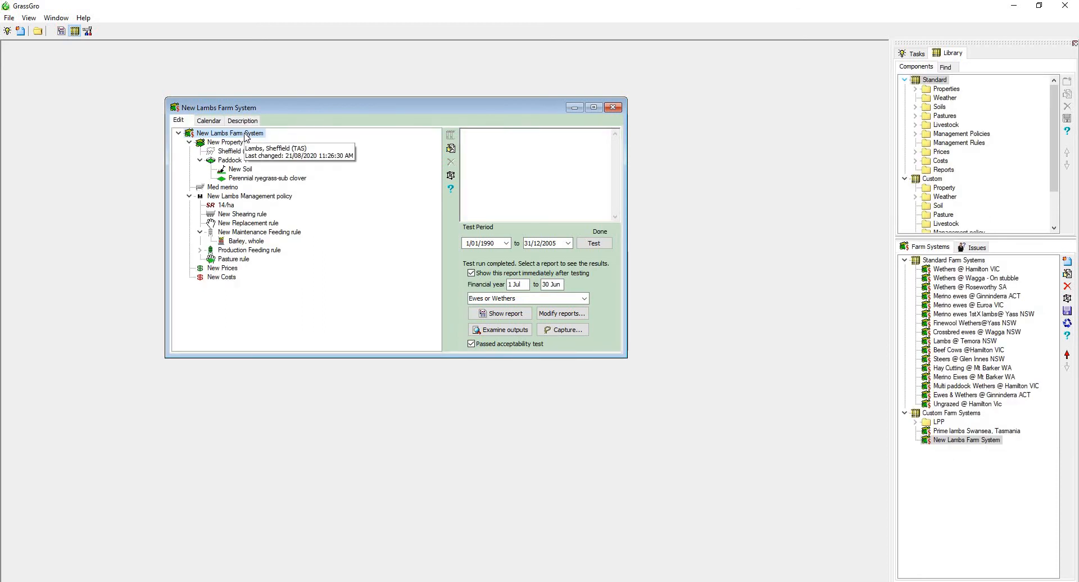
right_click(245, 136)
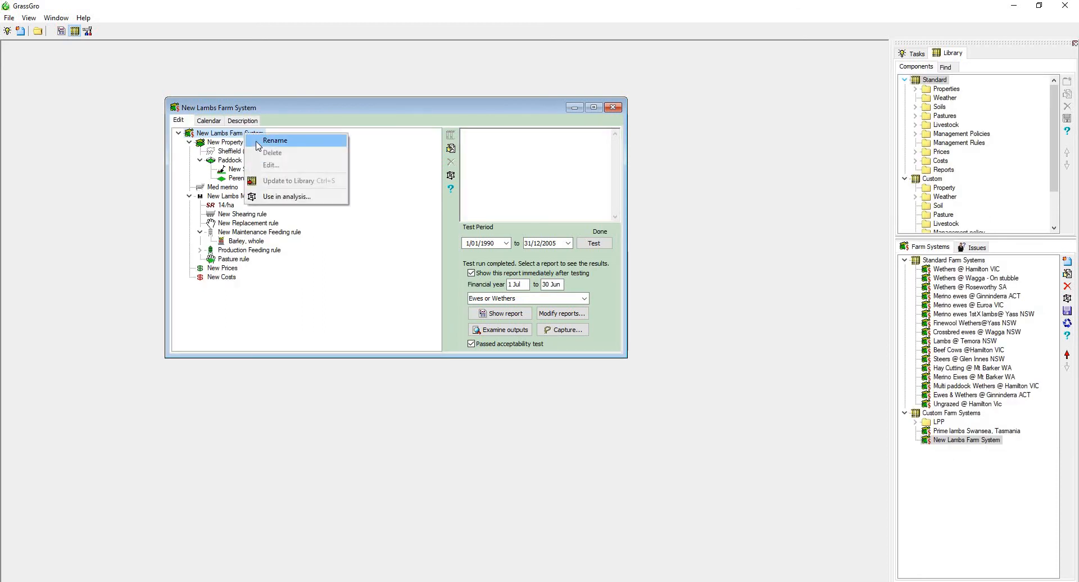
click(256, 145)
text(La)
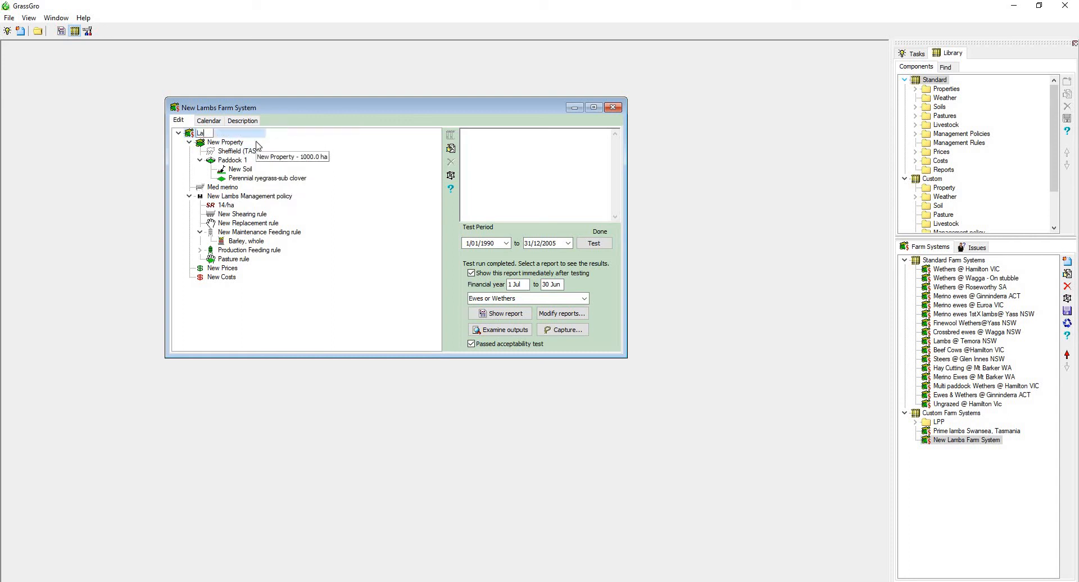
text(mb example)
key(Return)
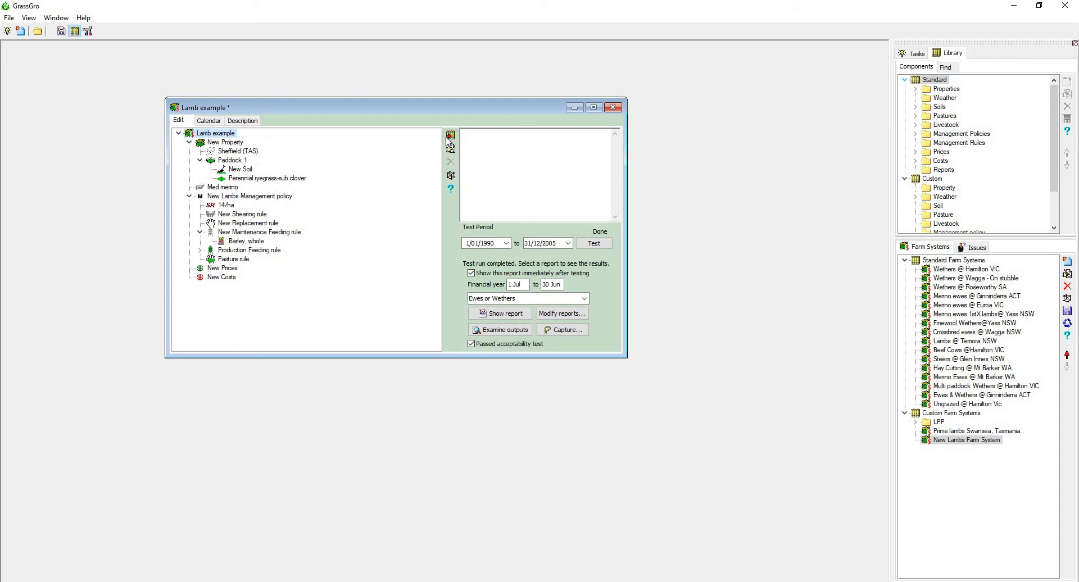
click(450, 135)
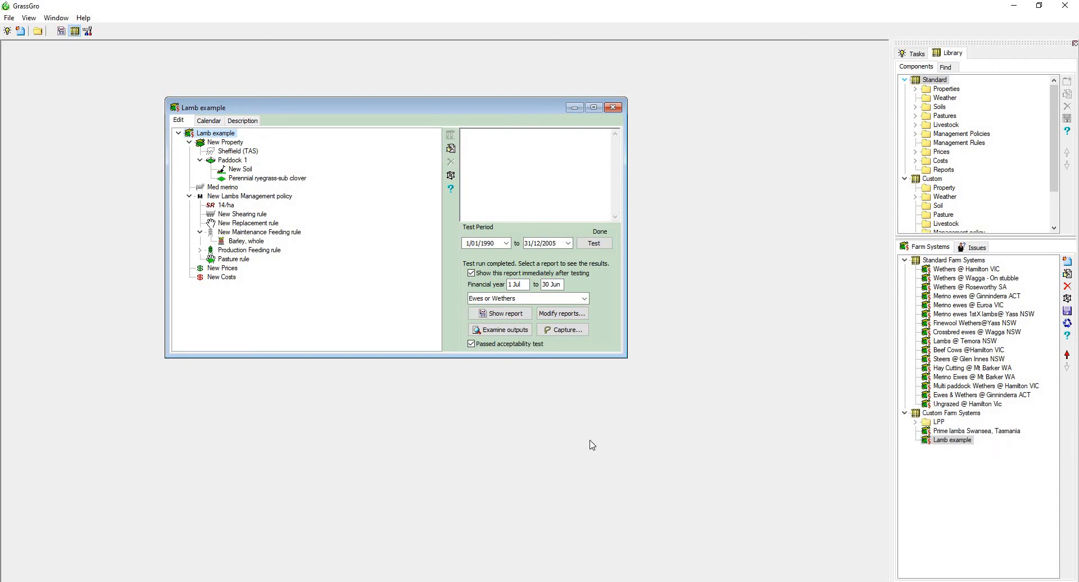